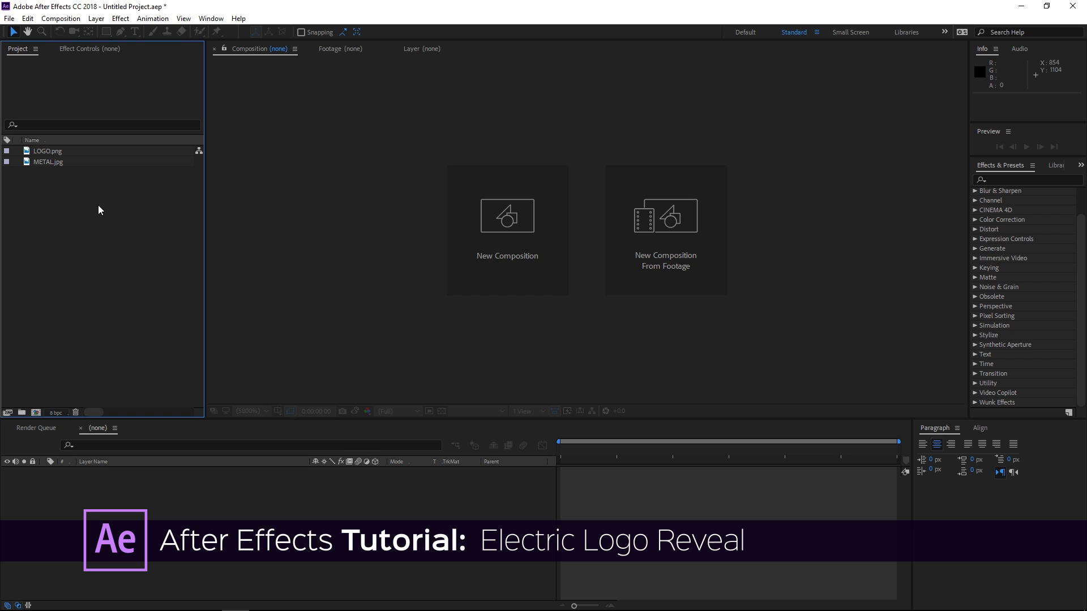
Check the LOGO.png and METAL.jpg footage, then create a 1920×1080 composition named Main
{"action": "left_click", "coordinate": [62, 151]}
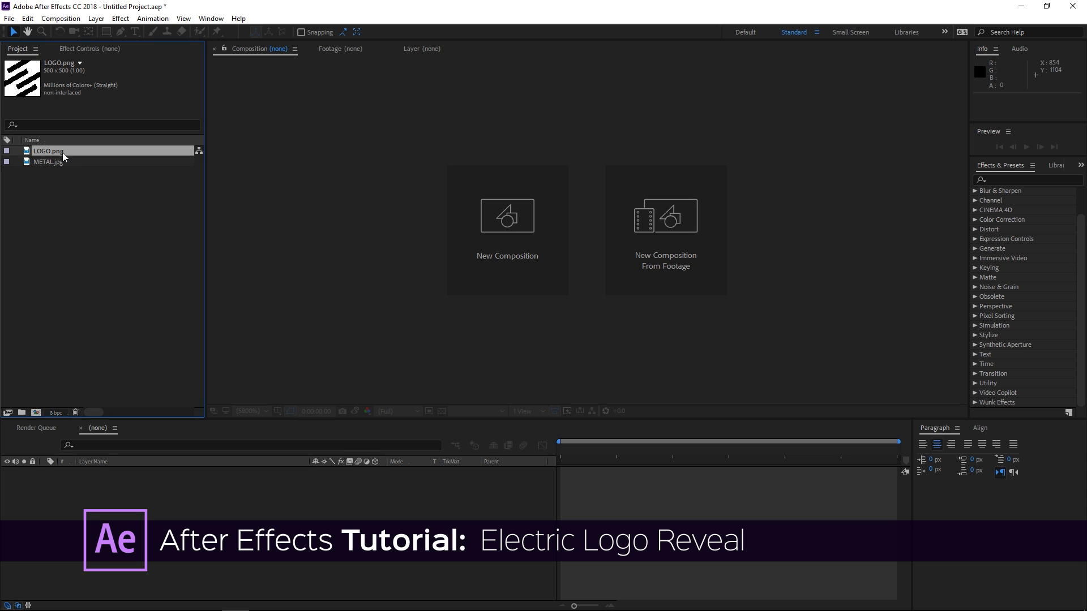
{"action": "left_click", "coordinate": [62, 162]}
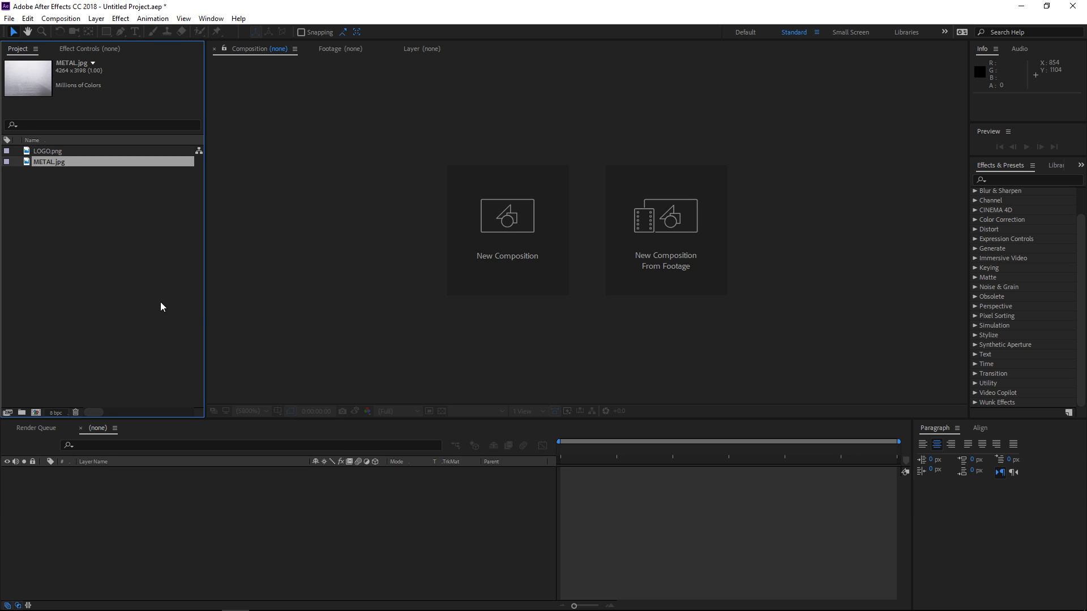
{"action": "left_click", "coordinate": [515, 244]}
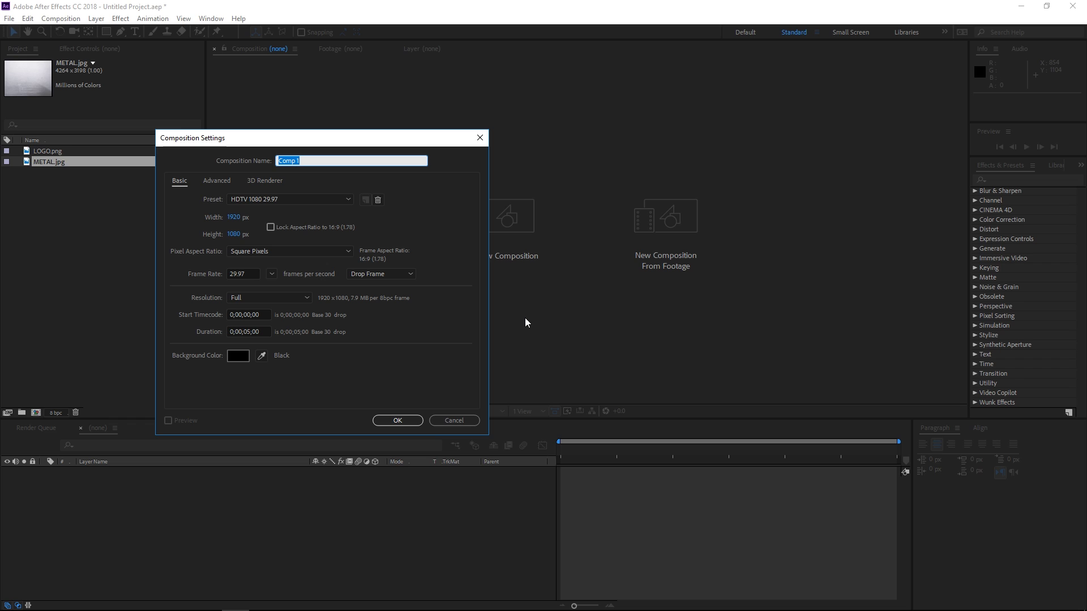
{"action": "type", "text": "Main"}
{"action": "left_click", "coordinate": [404, 424]}
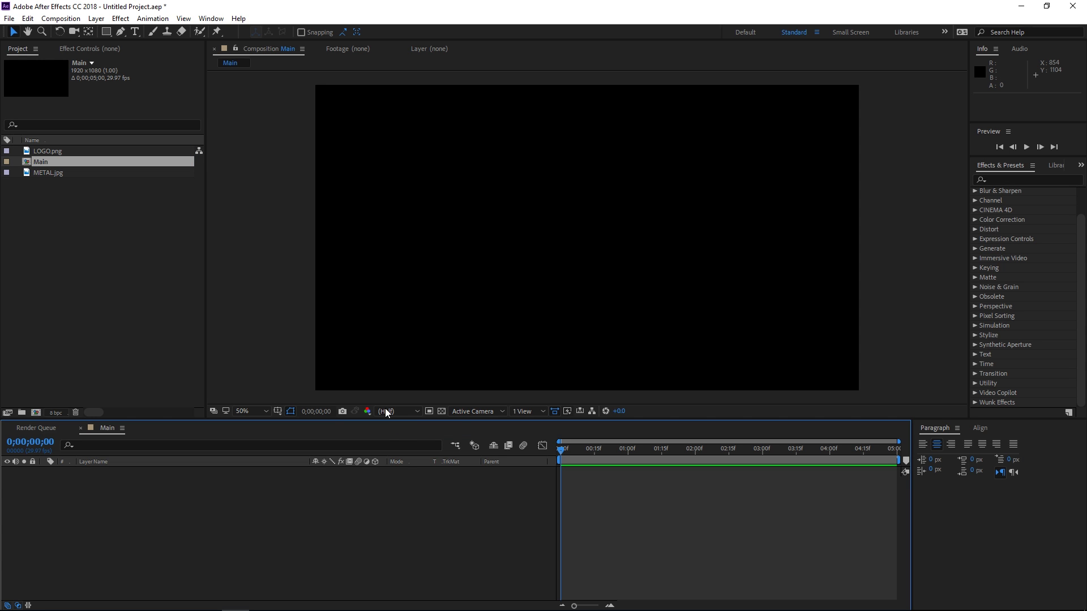
Add LOGO.png as a layer in Main and auto-trace it into mask outlines
{"action": "left_click", "coordinate": [47, 151]}
{"action": "left_click_drag", "start_coordinate": [40, 151], "coordinate": [182, 494]}
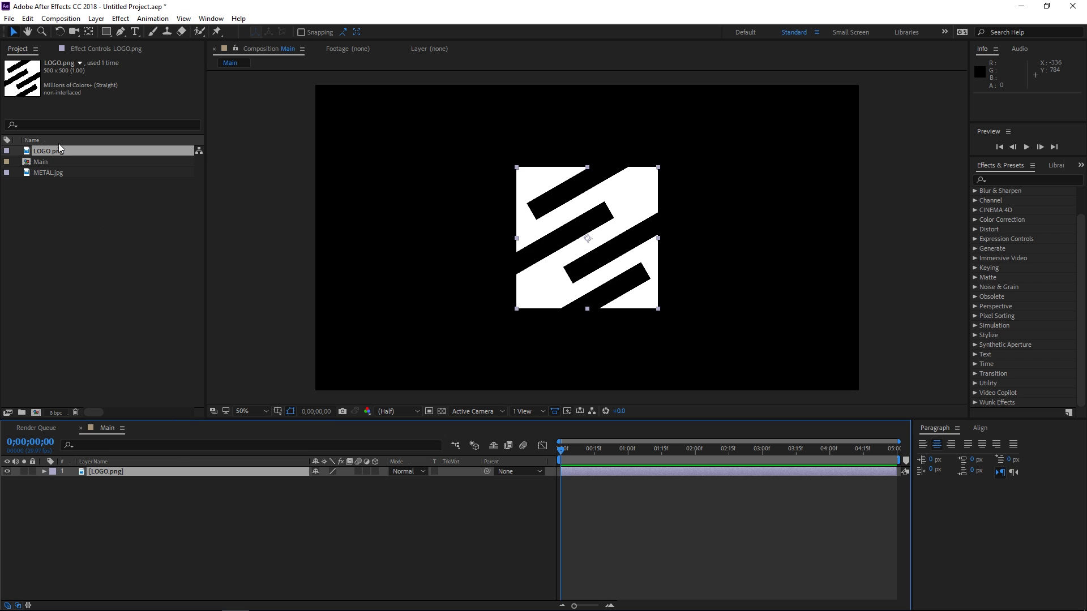
{"action": "left_click", "coordinate": [96, 18]}
{"action": "left_click", "coordinate": [205, 443]}
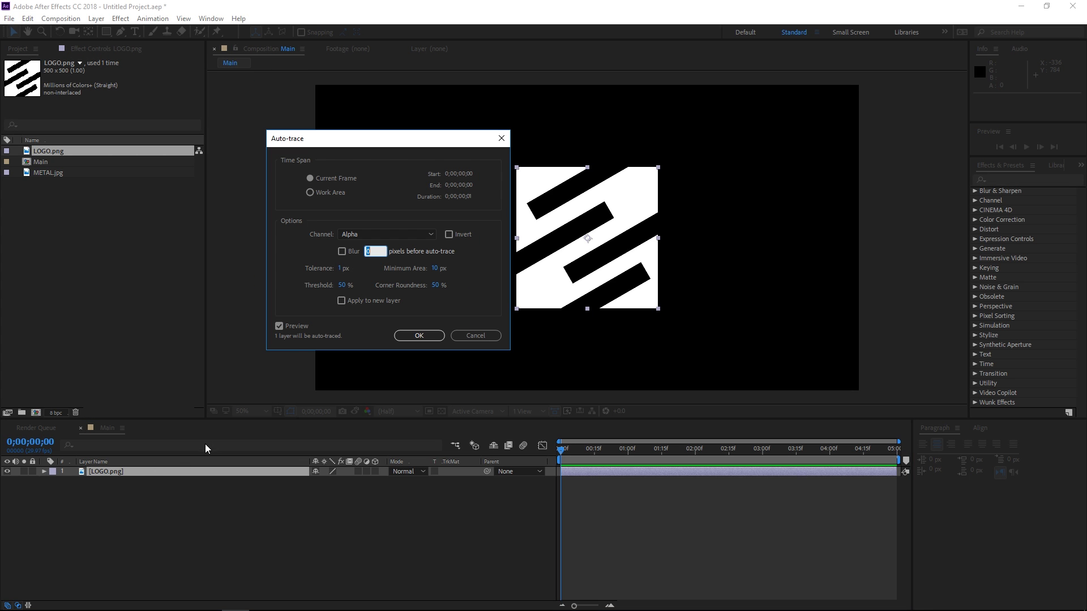
{"action": "left_click", "coordinate": [419, 335]}
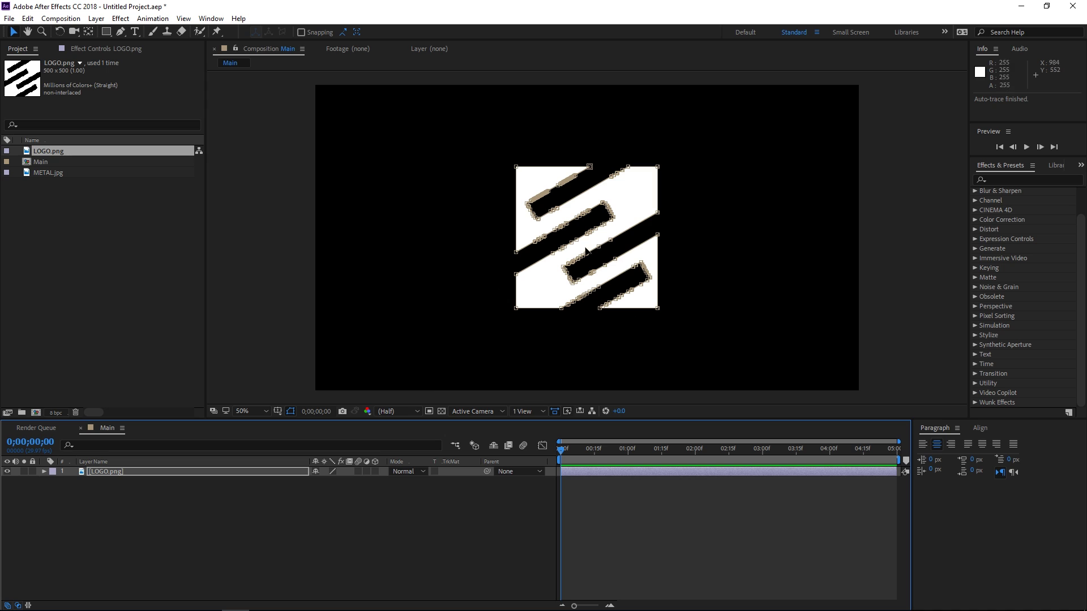
Create a new solid layer named Electricity
{"action": "right_click", "coordinate": [335, 512]}
{"action": "mouse_move", "coordinate": [442, 393]}
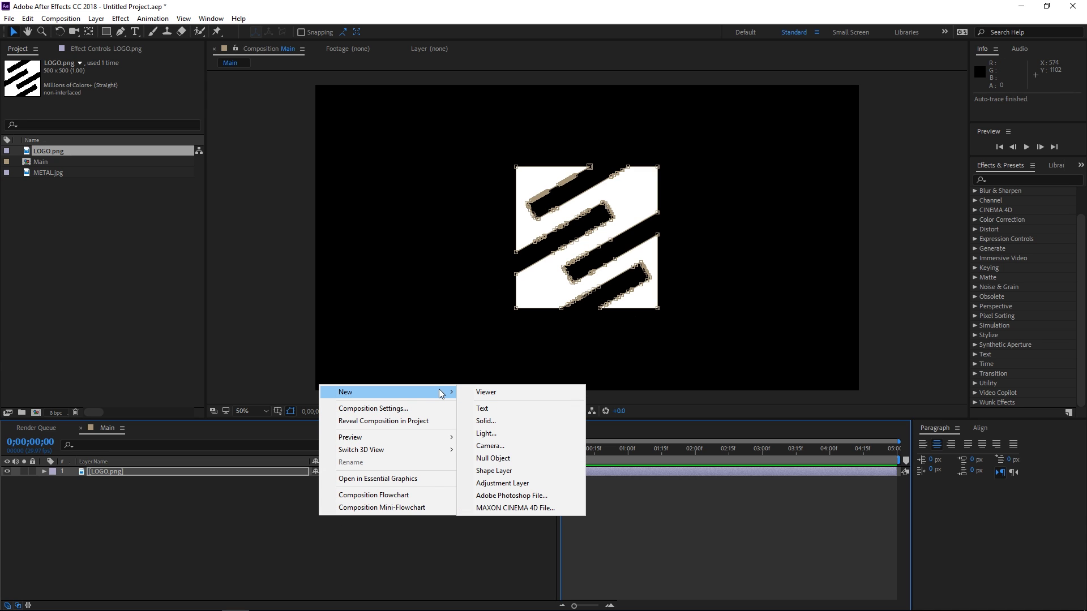
{"action": "left_click", "coordinate": [483, 421]}
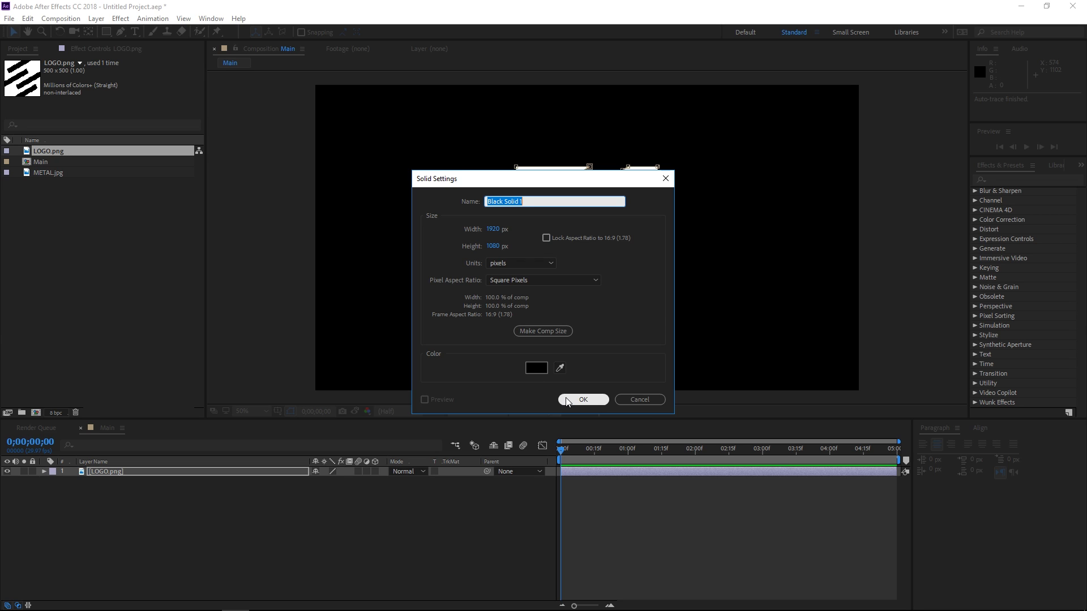
{"action": "type", "text": "Electricity"}
{"action": "left_click", "coordinate": [565, 398]}
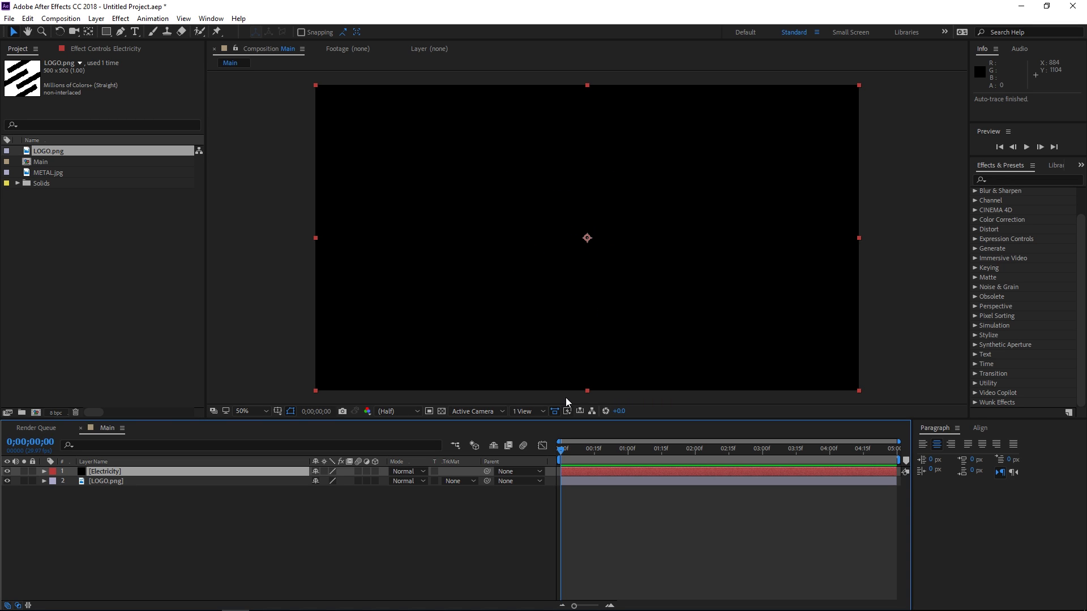
Copy LOGO.png's Mask Path and paste it onto the Electricity layer
{"action": "left_click", "coordinate": [107, 482]}
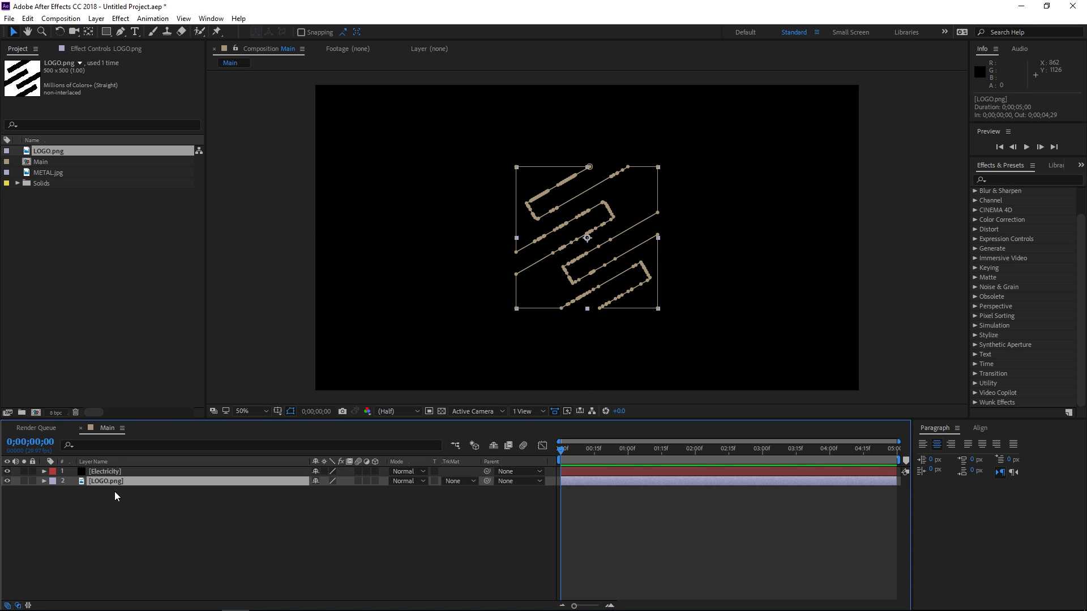
{"action": "key", "text": "m"}
{"action": "left_click", "coordinate": [116, 501]}
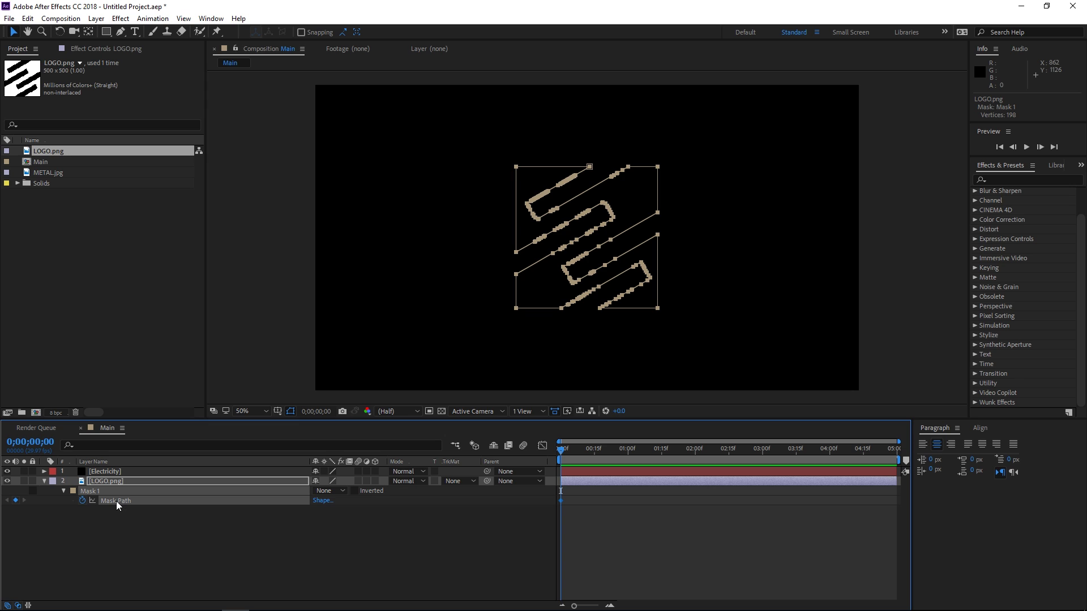
{"action": "left_click", "coordinate": [111, 471]}
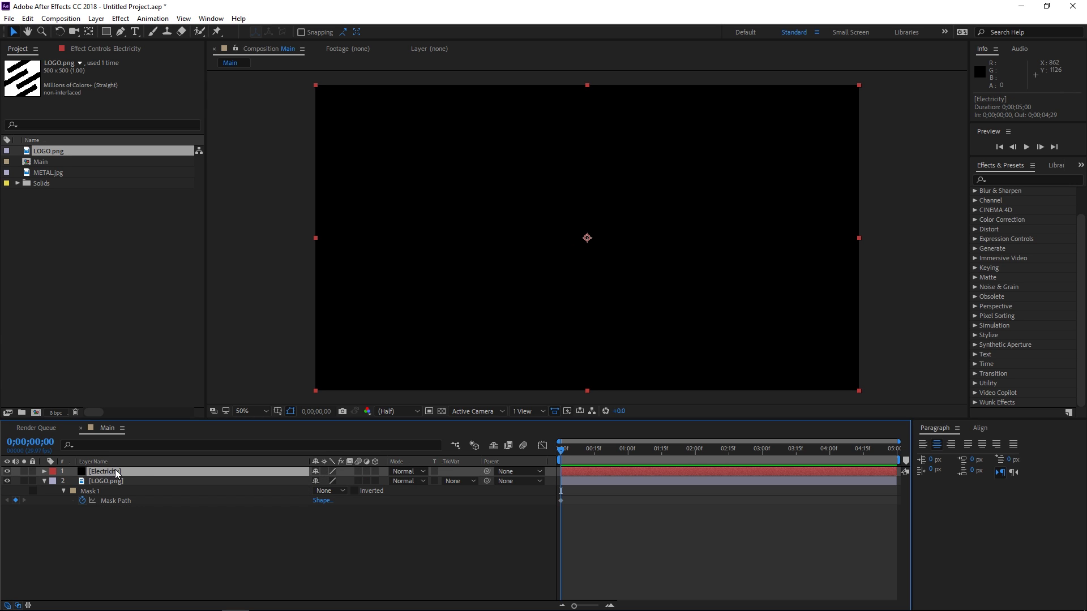
{"action": "key", "text": "ctrl+v"}
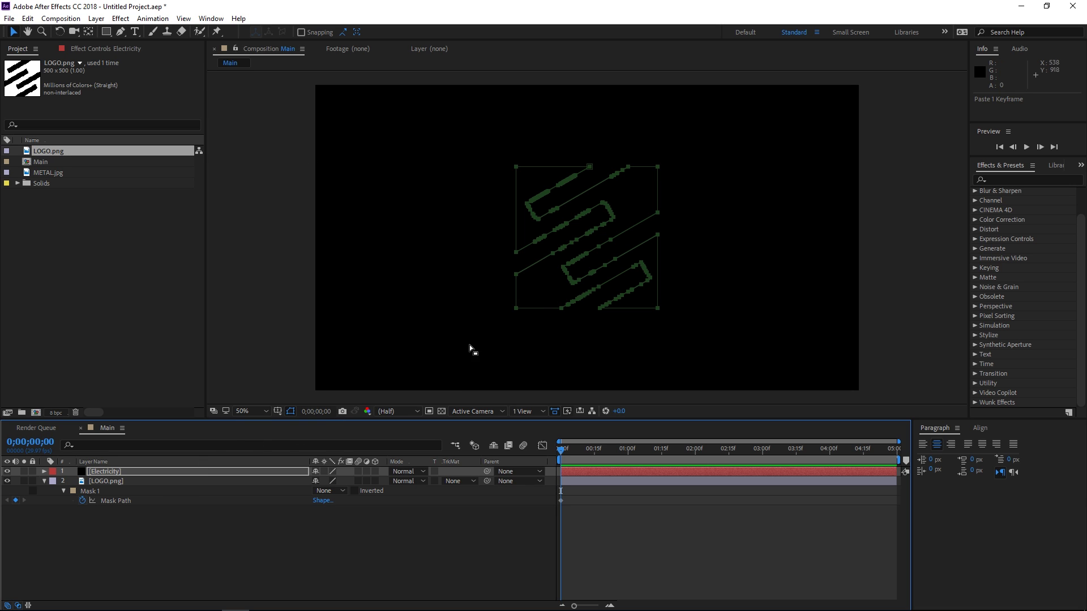
Remove the stray mask keyframe from LOGO.png and paste Mask 1 onto Electricity
{"action": "left_click", "coordinate": [83, 501]}
{"action": "left_click", "coordinate": [45, 481]}
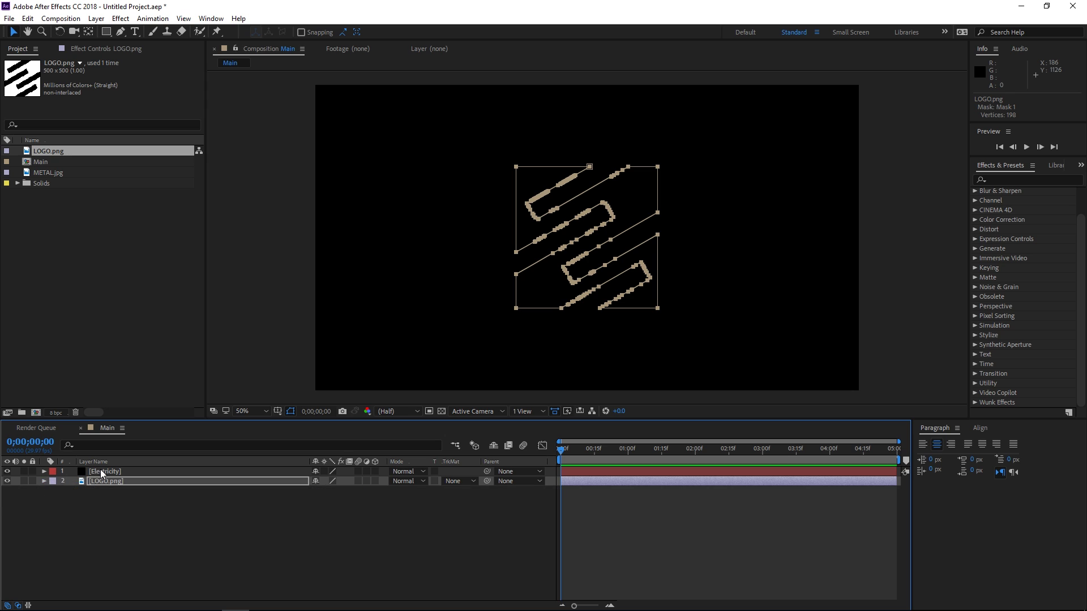
{"action": "left_click", "coordinate": [100, 471]}
{"action": "key", "text": "ctrl+v"}
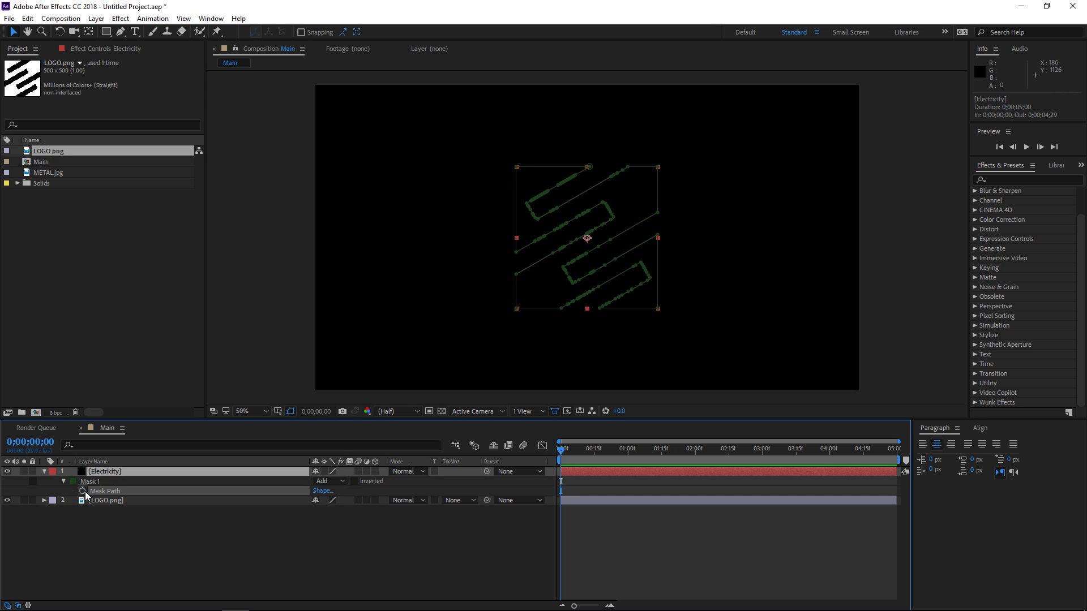
{"action": "left_click", "coordinate": [87, 529]}
{"action": "left_click", "coordinate": [63, 481]}
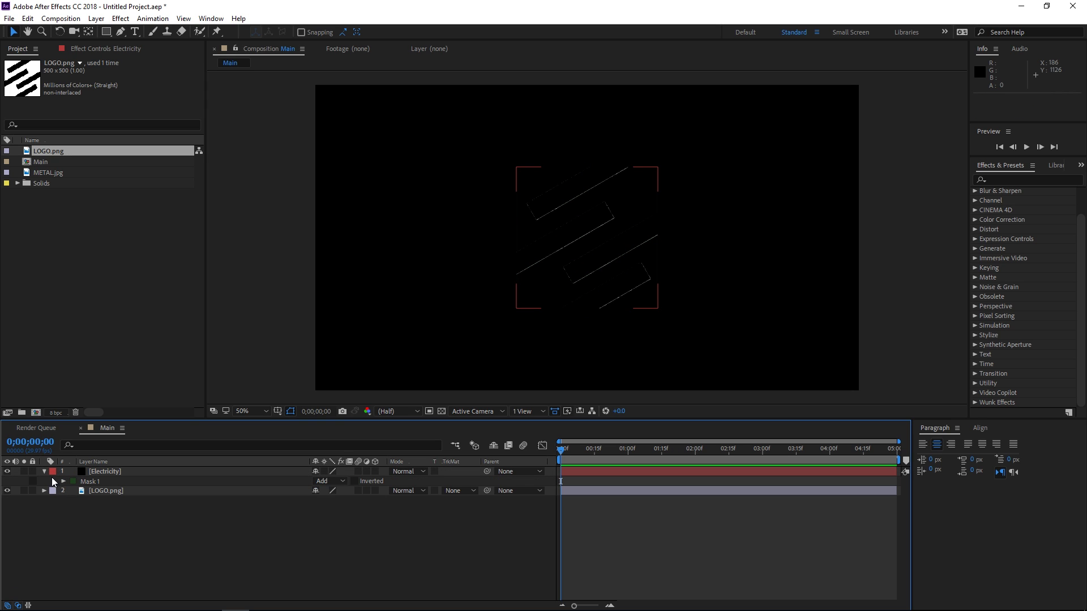
{"action": "left_click", "coordinate": [45, 472]}
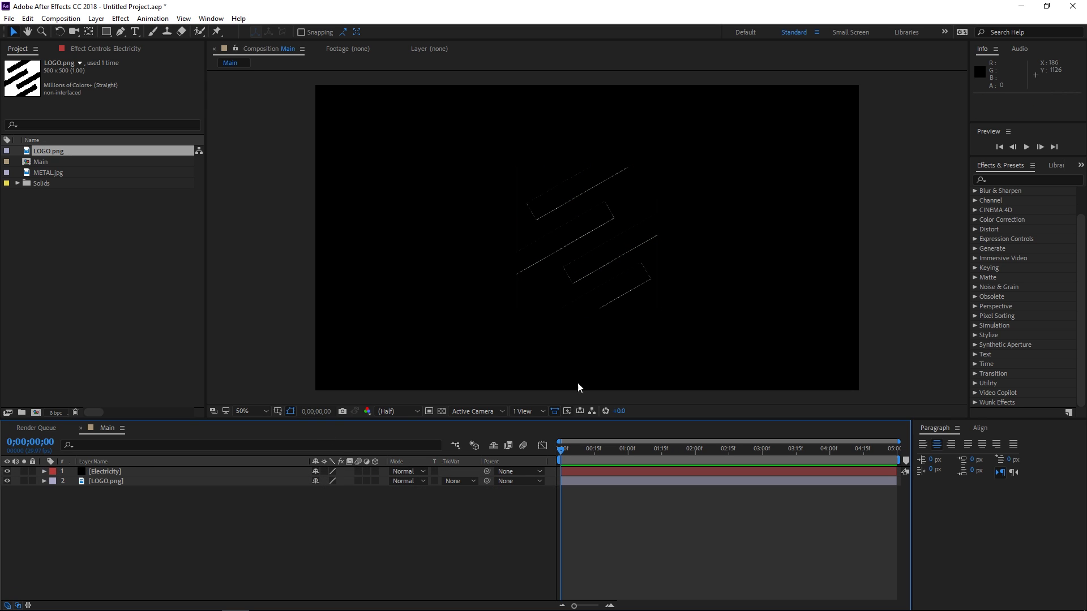
Apply the Saber effect to the Electricity layer and choose its Electric preset
{"action": "left_click", "coordinate": [1005, 179]}
{"action": "type", "text": "saber"}
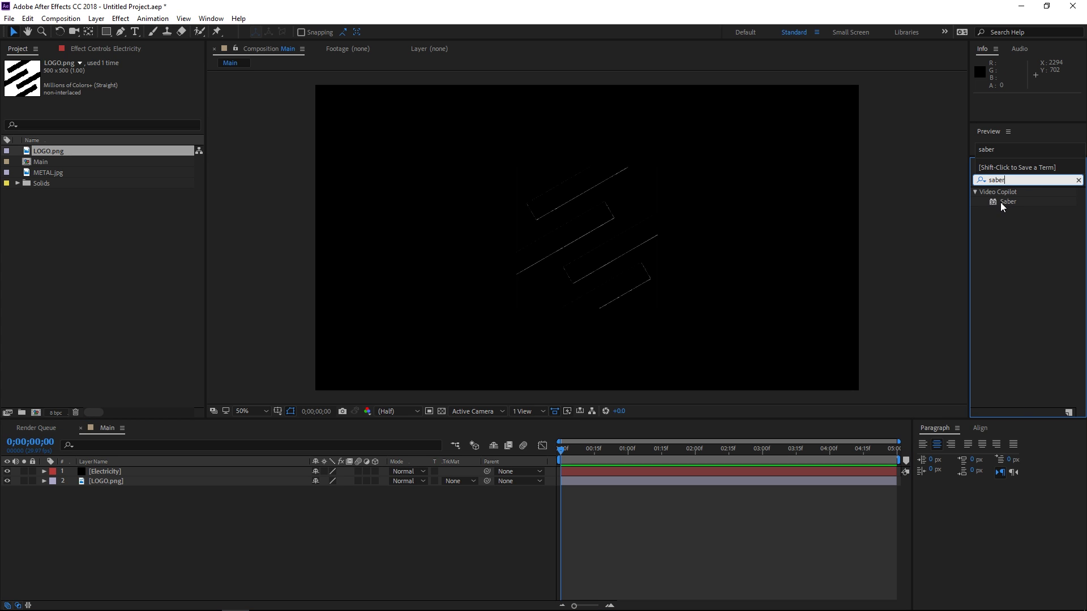
{"action": "left_click_drag", "start_coordinate": [1003, 206], "coordinate": [598, 472]}
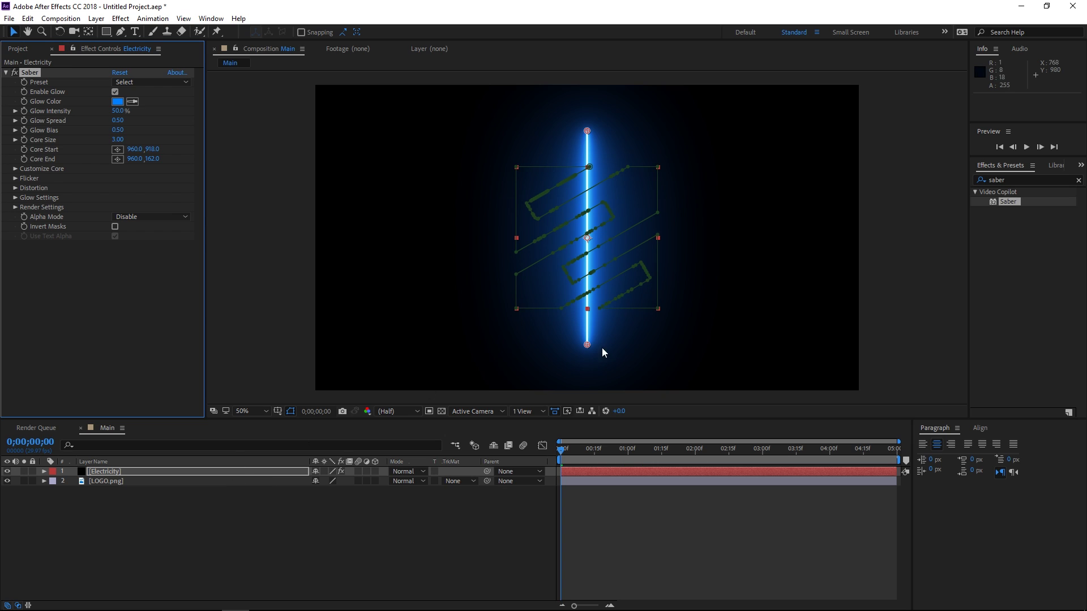
{"action": "left_click", "coordinate": [1079, 180]}
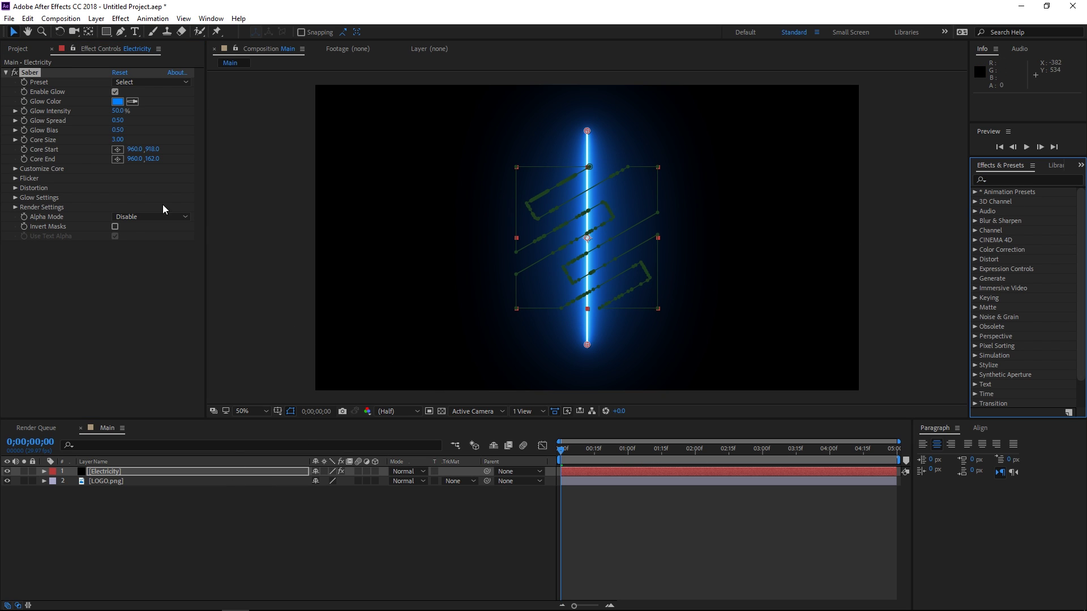
{"action": "left_click", "coordinate": [139, 83]}
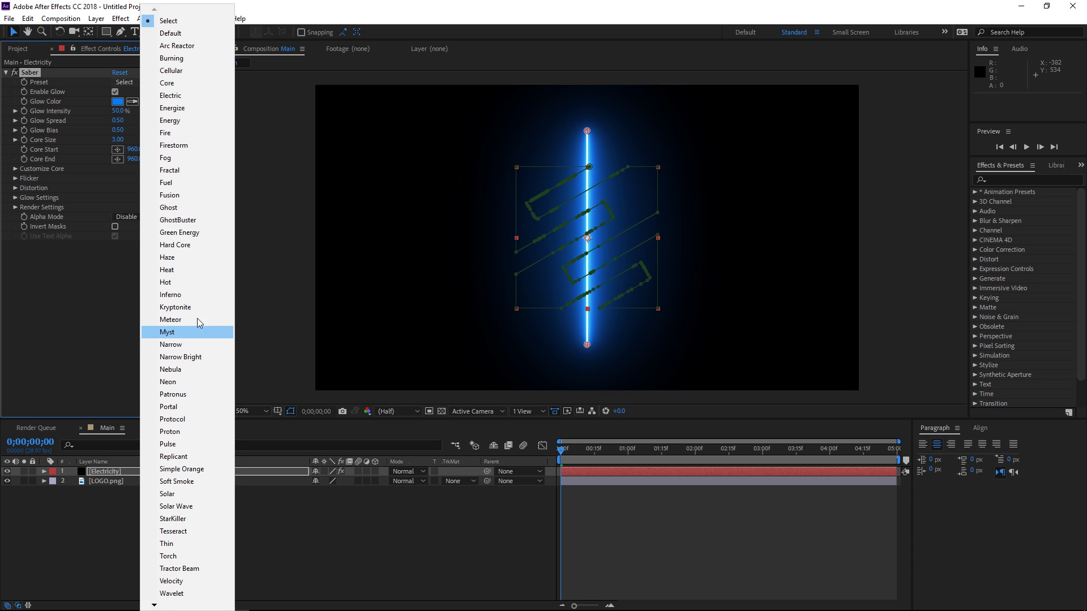
{"action": "left_click", "coordinate": [167, 97]}
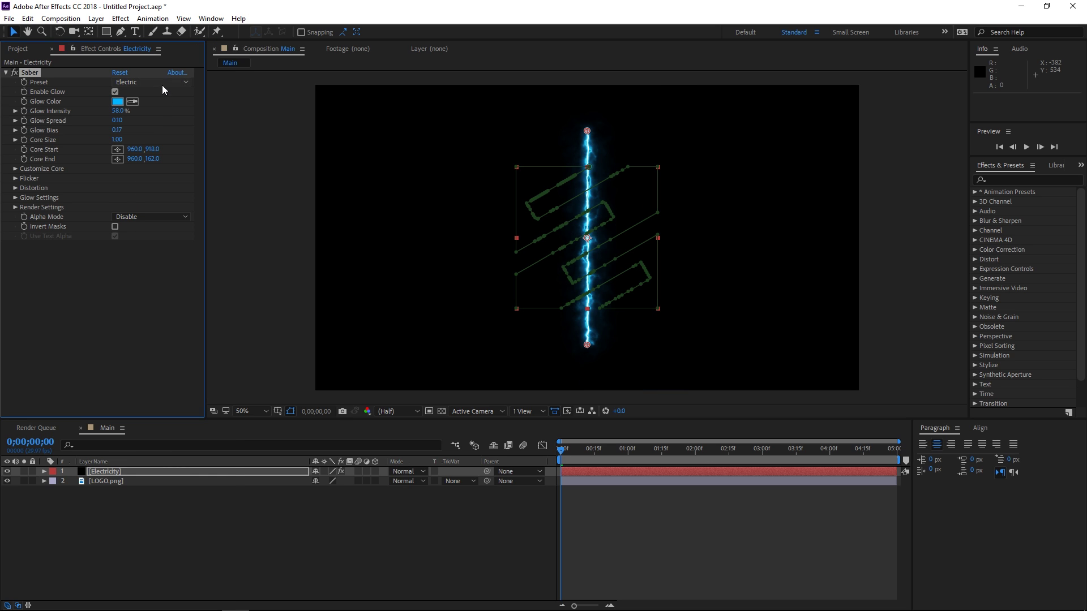
Switch Saber to the Arc Reactor preset with Core Size 2 and Layer Masks core type
{"action": "left_click", "coordinate": [161, 84]}
{"action": "left_click", "coordinate": [177, 52]}
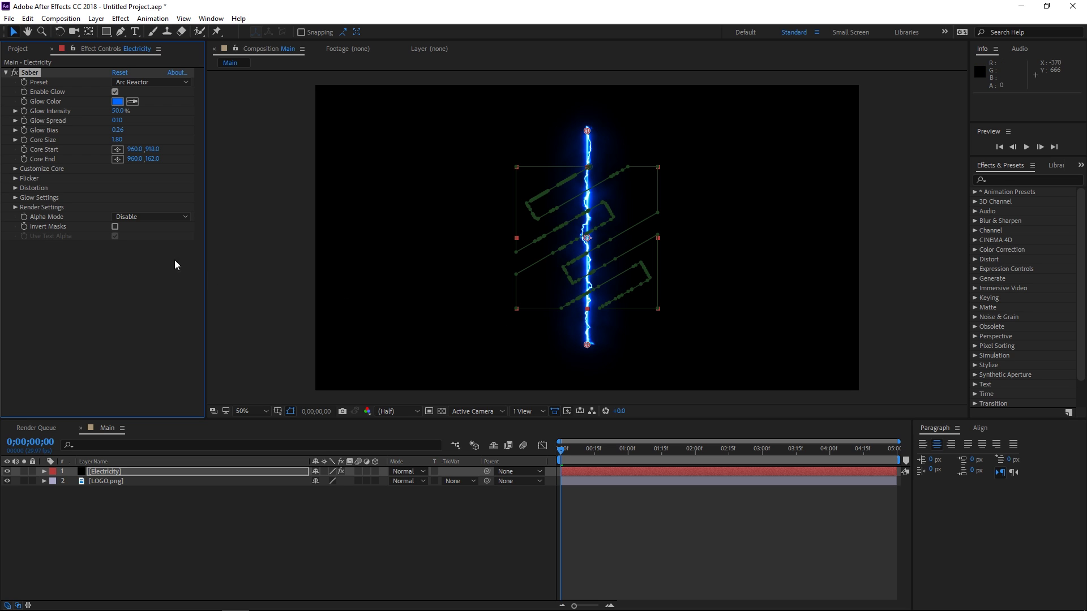
{"action": "left_click", "coordinate": [116, 139]}
{"action": "type", "text": "2"}
{"action": "key", "text": "Return"}
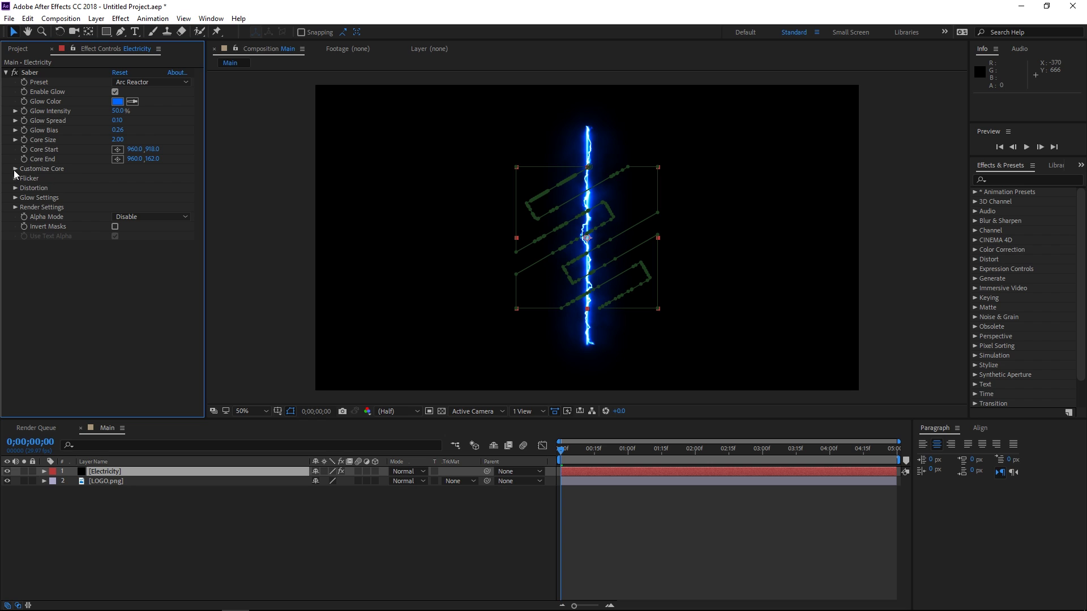
{"action": "left_click", "coordinate": [16, 170]}
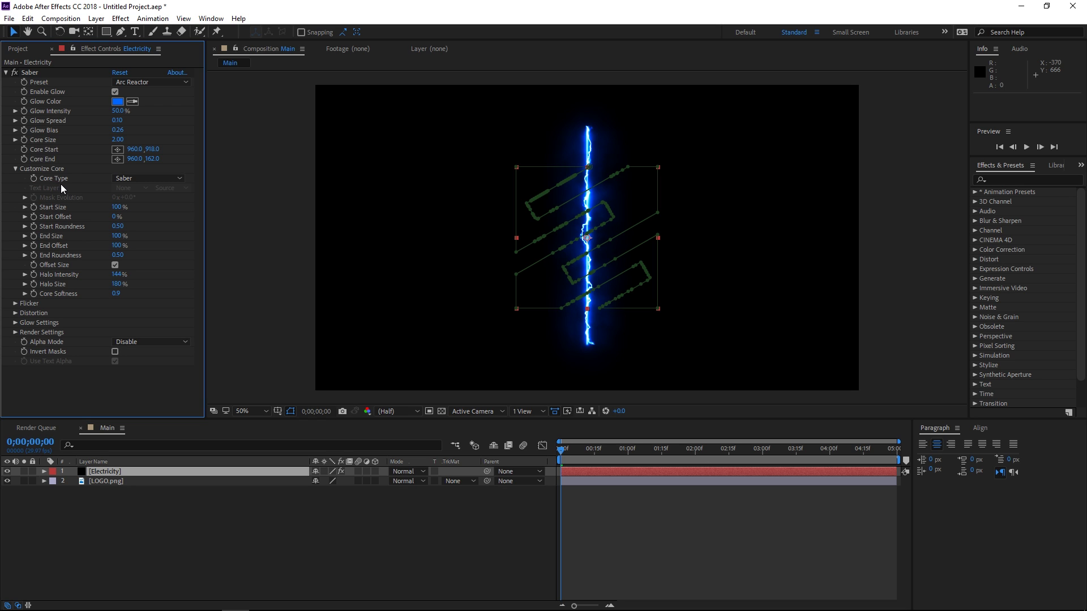
{"action": "left_click", "coordinate": [121, 179]}
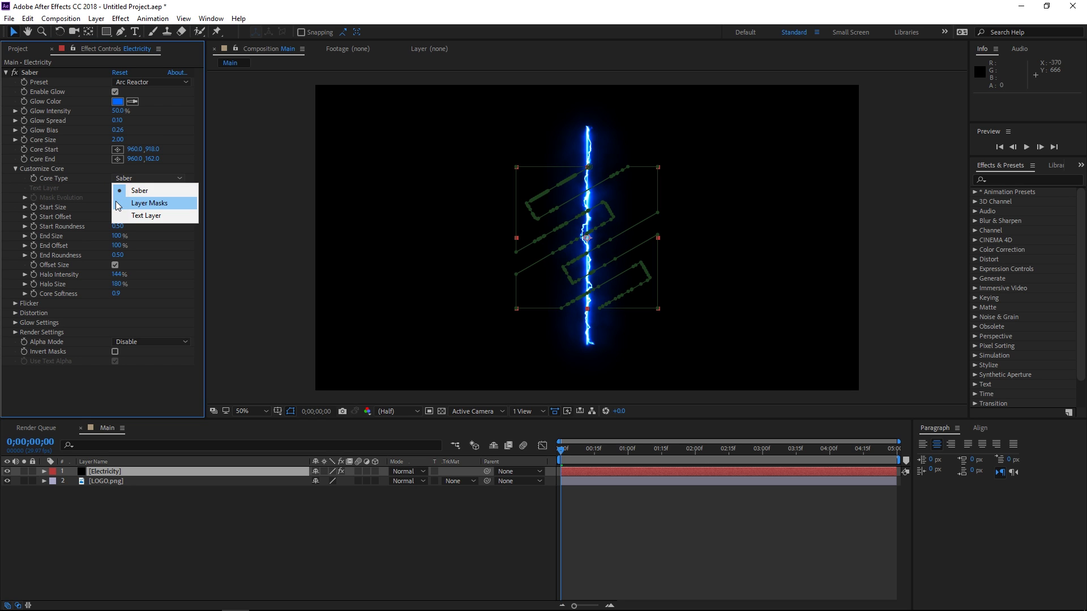
{"action": "left_click", "coordinate": [120, 203]}
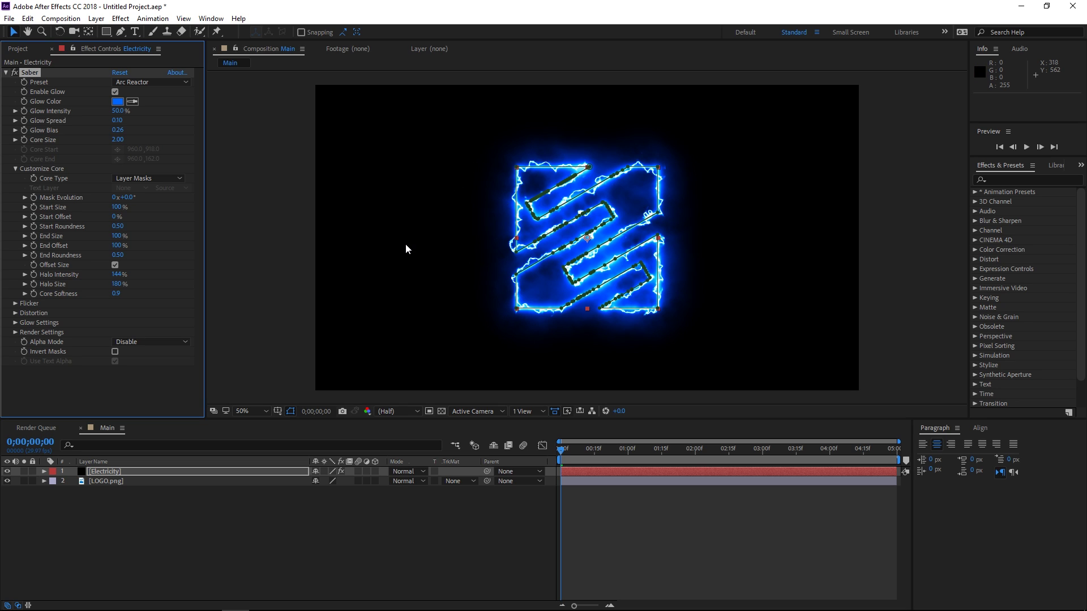
Set Saber's render Composite Settings to Transparent
{"action": "left_click", "coordinate": [15, 333]}
{"action": "scroll", "coordinate": [60, 359], "scroll_direction": "down", "scroll_amount": 2}
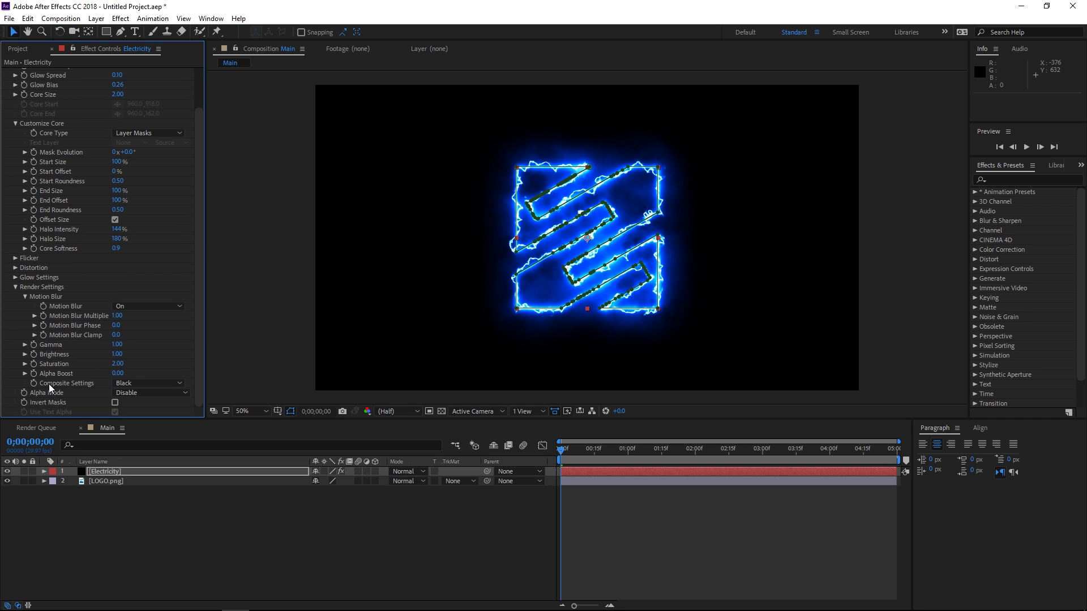
{"action": "left_click", "coordinate": [116, 384]}
{"action": "left_click", "coordinate": [123, 397]}
{"action": "scroll", "coordinate": [80, 372], "scroll_direction": "up", "scroll_amount": 3}
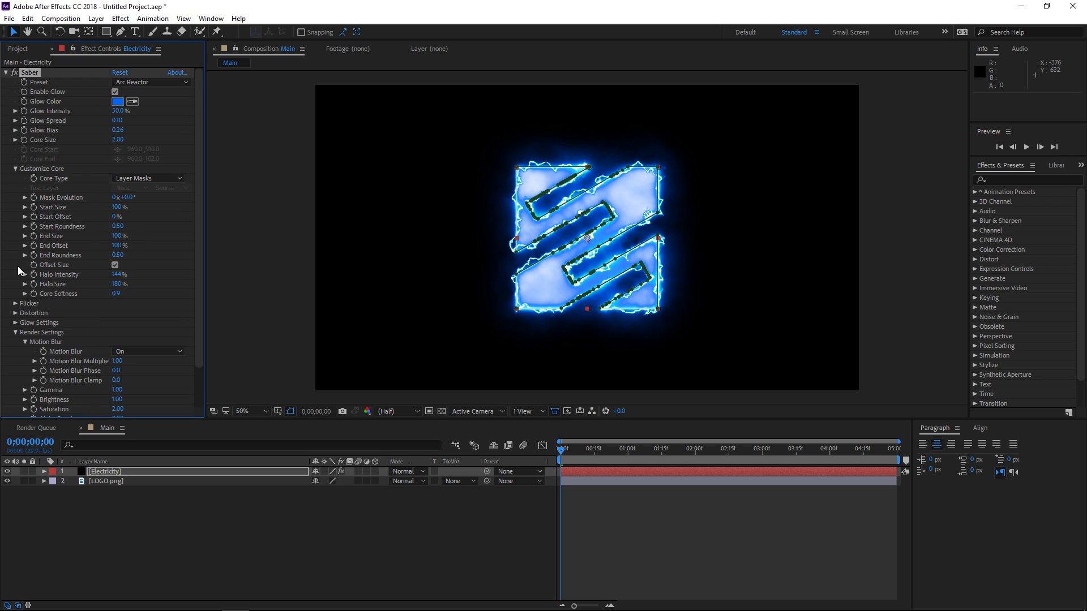
{"action": "left_click", "coordinate": [15, 333]}
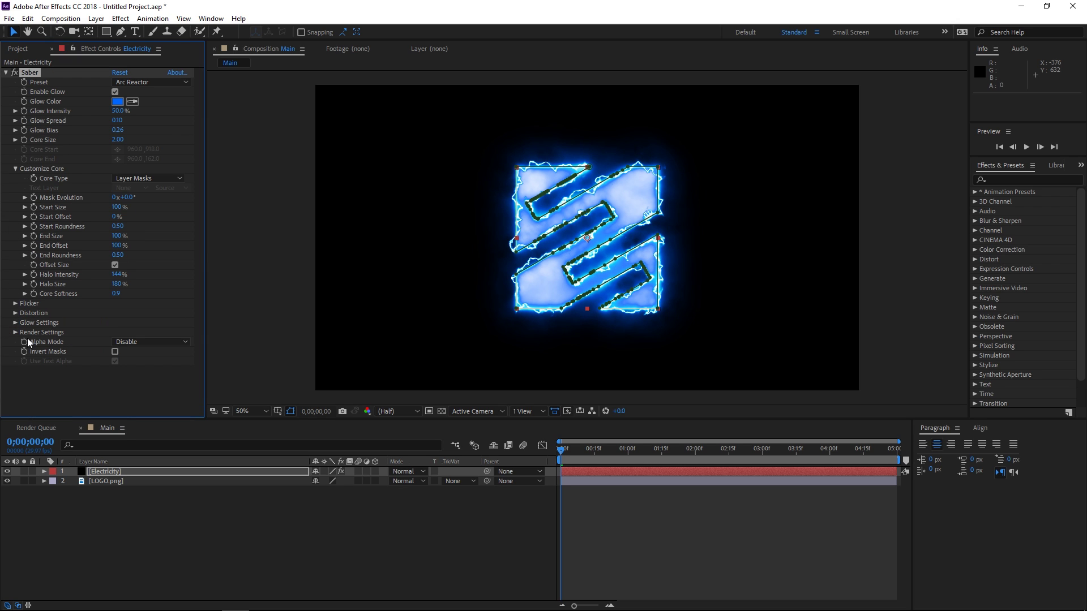
{"action": "left_click", "coordinate": [105, 471]}
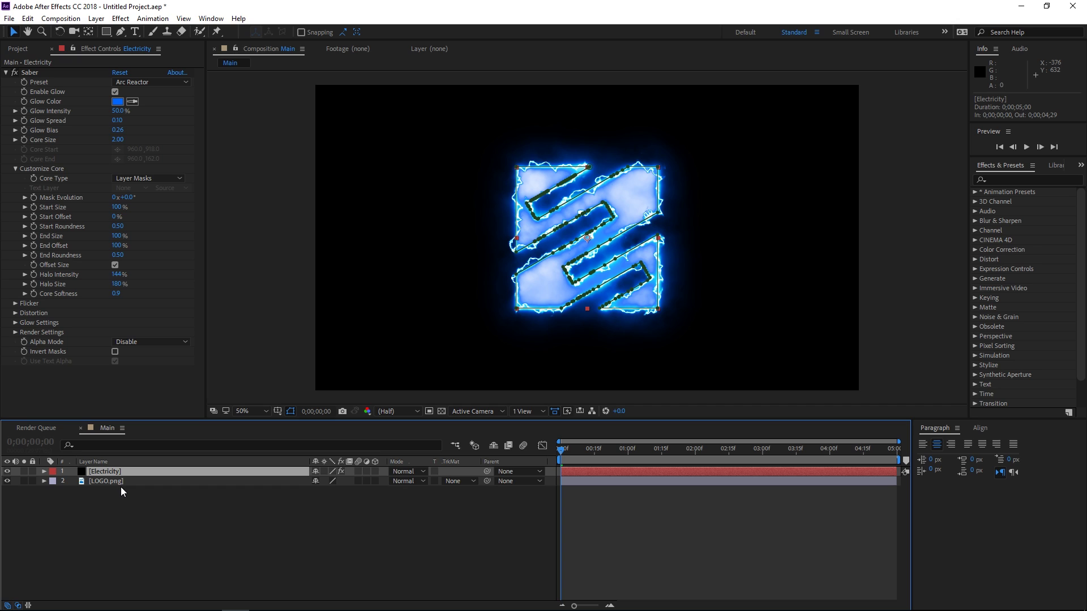
Duplicate the Electricity layer and keyframe the copy's Start and End Offset at frame 10
{"action": "key", "text": "ctrl+d"}
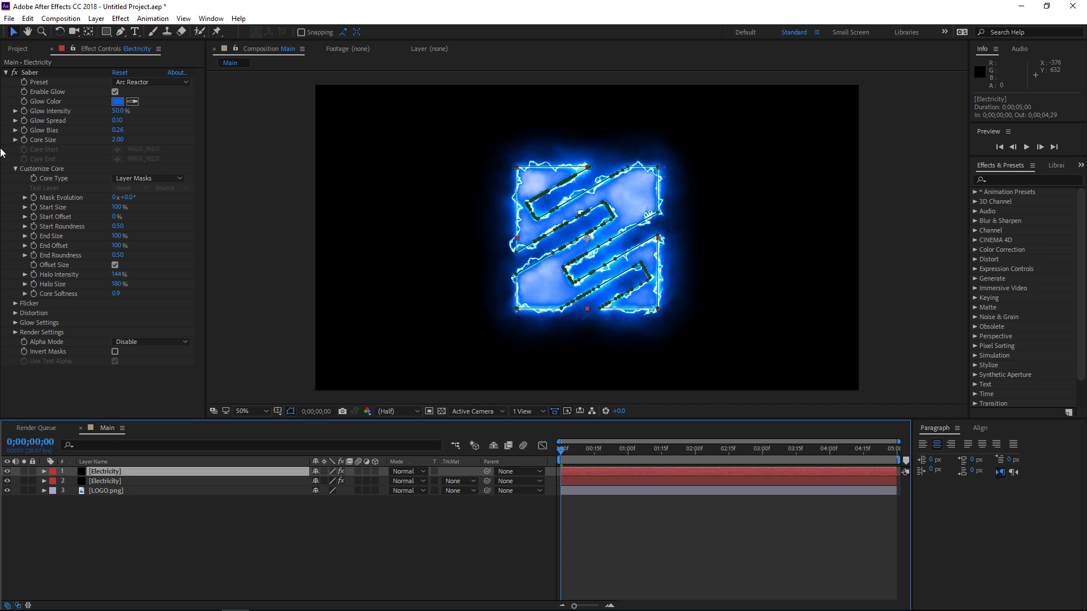
{"action": "left_click", "coordinate": [6, 73]}
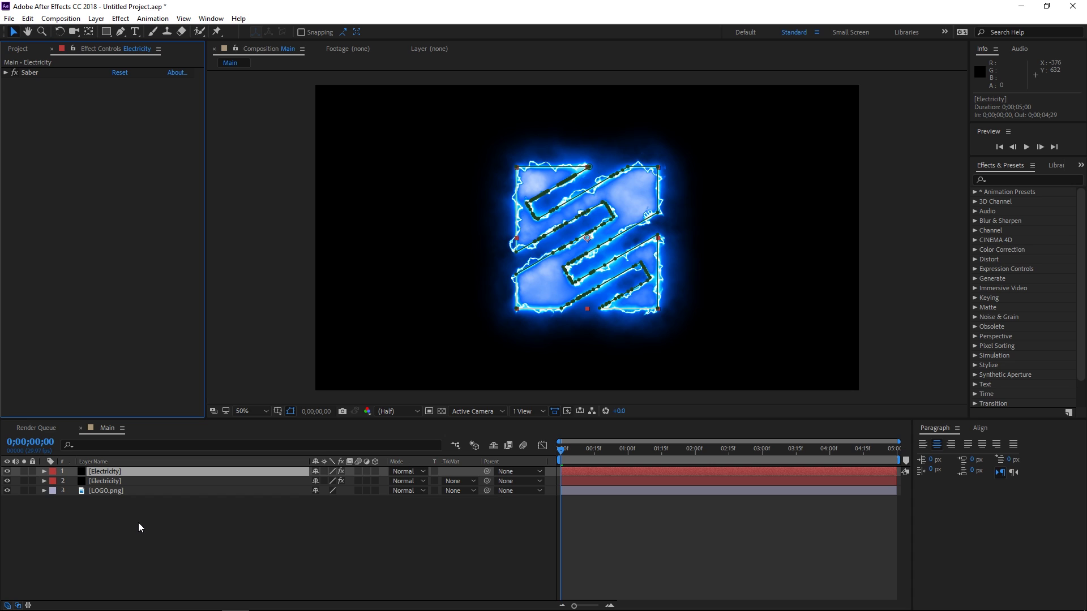
{"action": "left_click", "coordinate": [106, 478]}
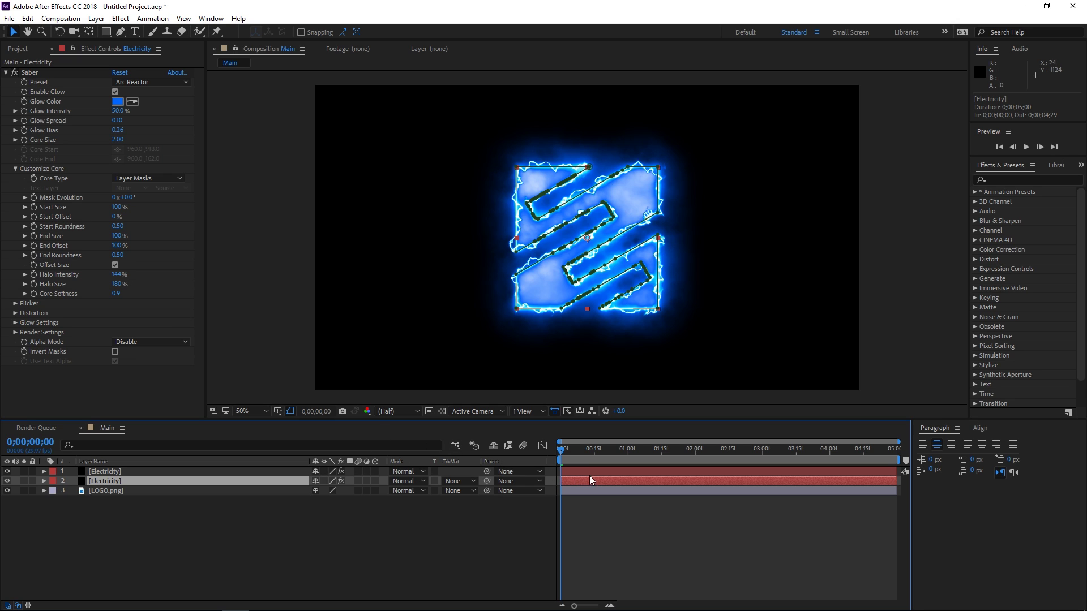
{"action": "left_click", "coordinate": [610, 606]}
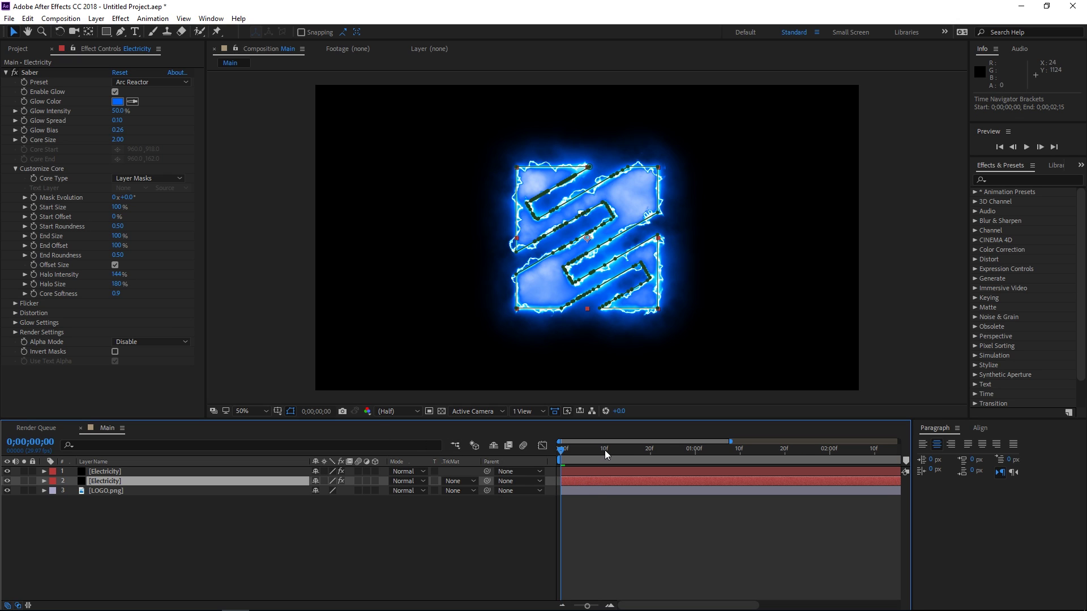
{"action": "left_click", "coordinate": [606, 451]}
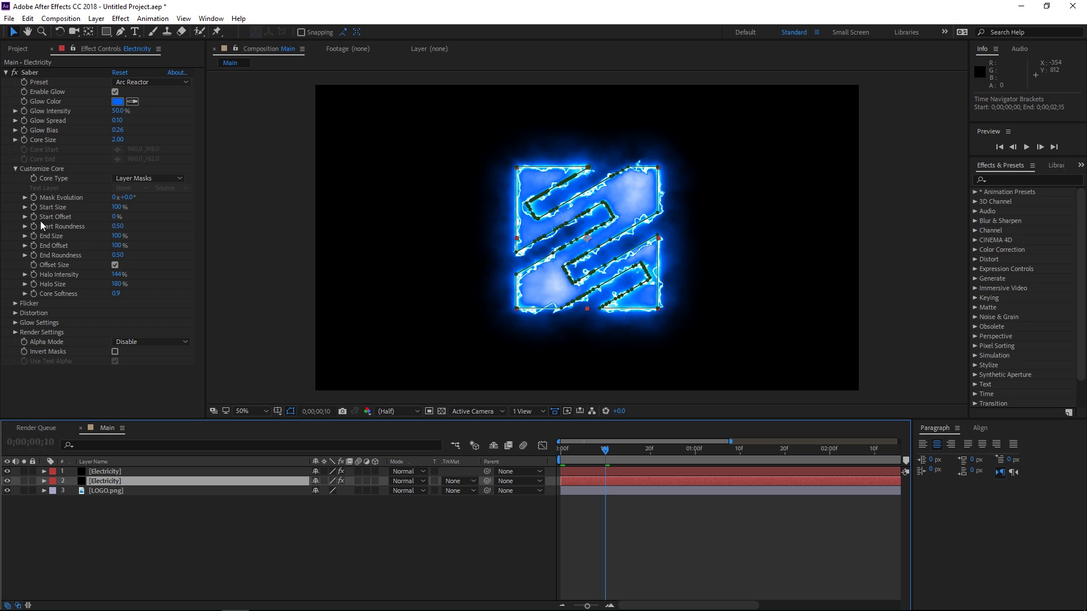
{"action": "left_click", "coordinate": [34, 217]}
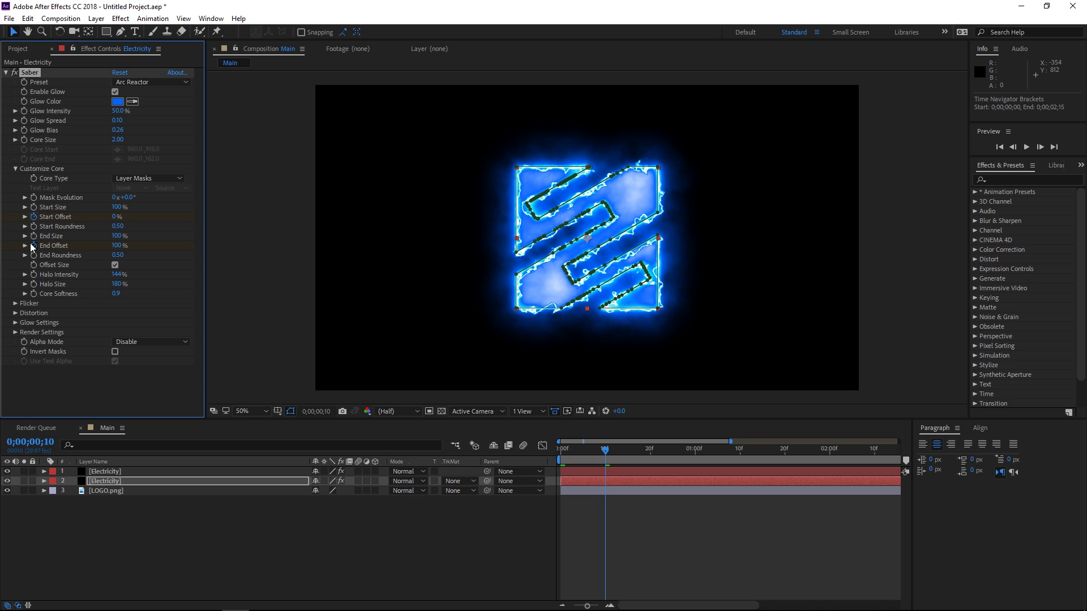
{"action": "left_click", "coordinate": [34, 245]}
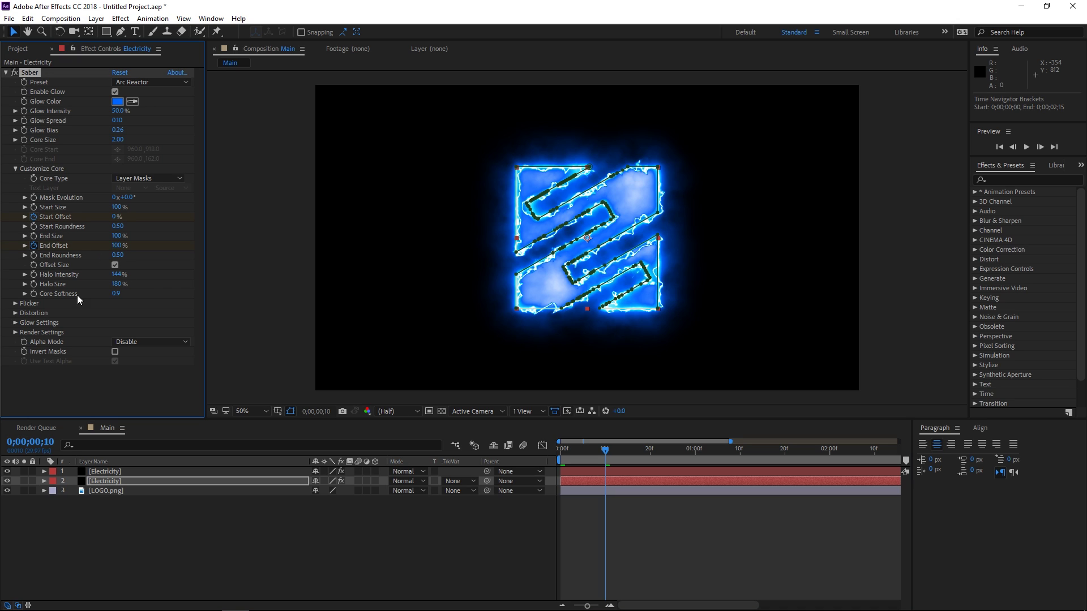
Keyframe the top Electricity layer's Start and End Offset, with End Offset at 0%
{"action": "left_click", "coordinate": [123, 473]}
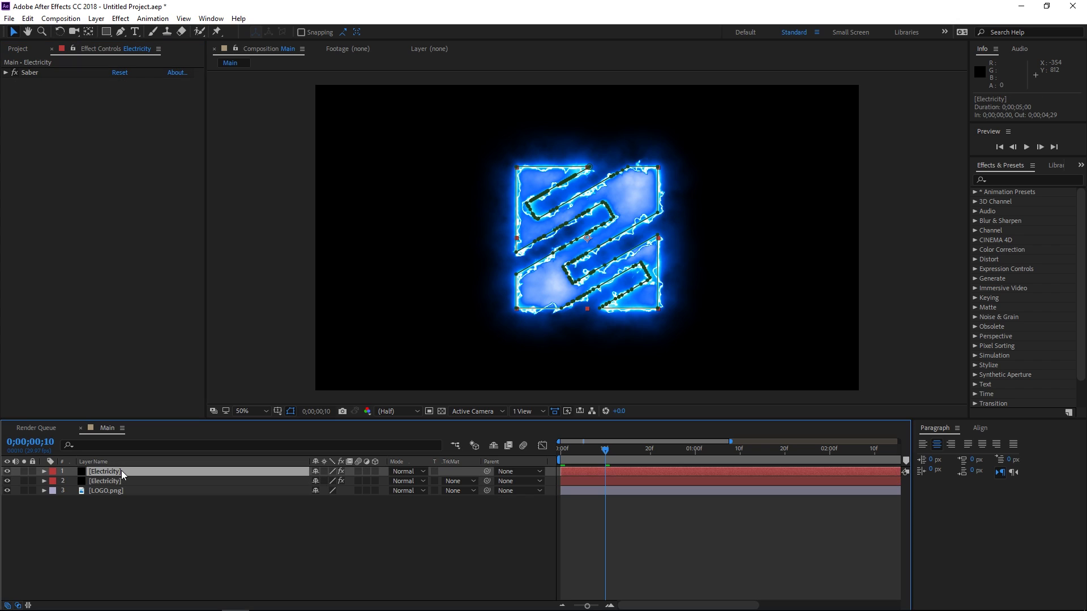
{"action": "left_click", "coordinate": [5, 76]}
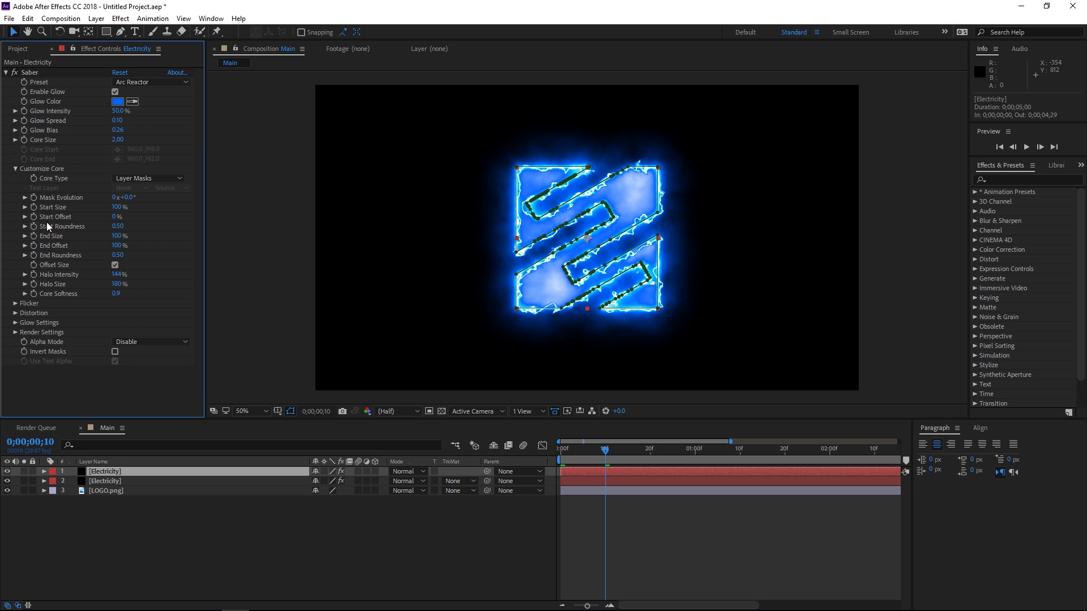
{"action": "left_click", "coordinate": [34, 216]}
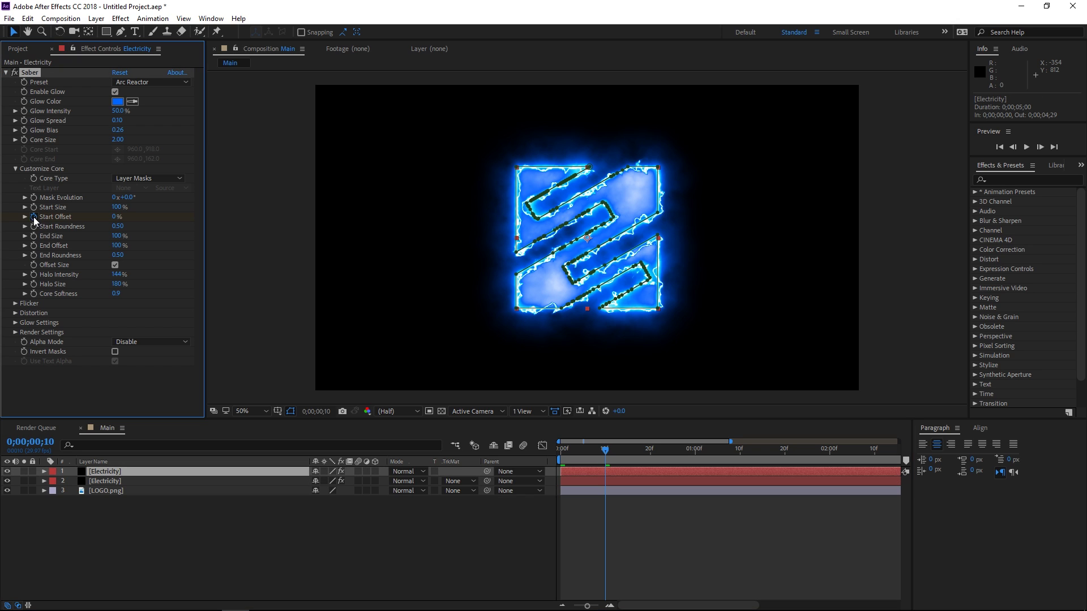
{"action": "left_click", "coordinate": [34, 245]}
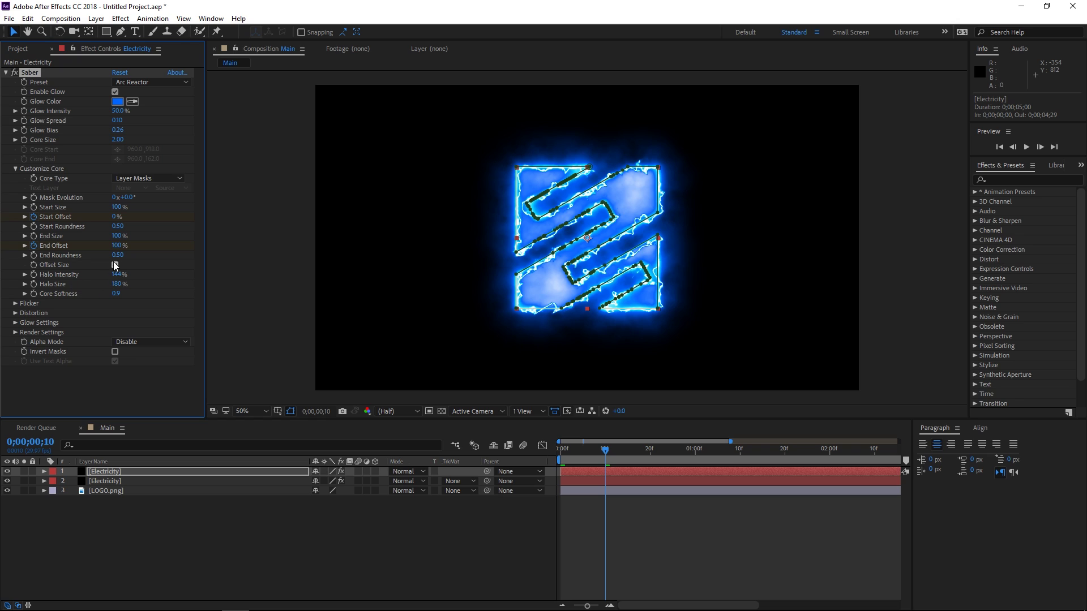
{"action": "left_click", "coordinate": [120, 246]}
{"action": "type", "text": "0"}
{"action": "left_click", "coordinate": [159, 252]}
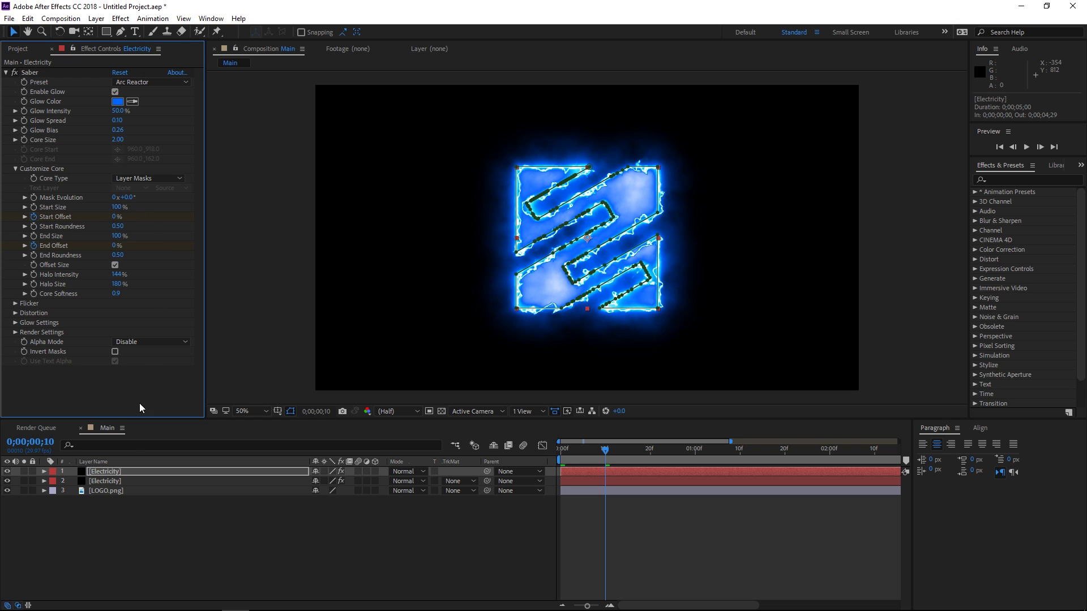
Set the second Electricity layer's Start and End Offset both to 50%
{"action": "left_click", "coordinate": [121, 481]}
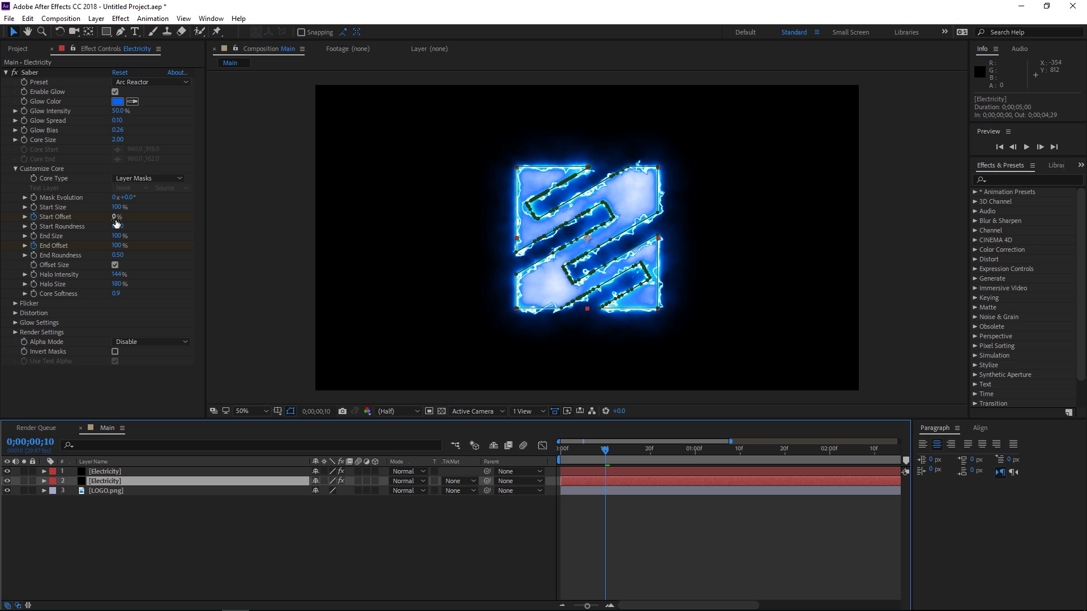
{"action": "left_click", "coordinate": [116, 217]}
{"action": "type", "text": "50"}
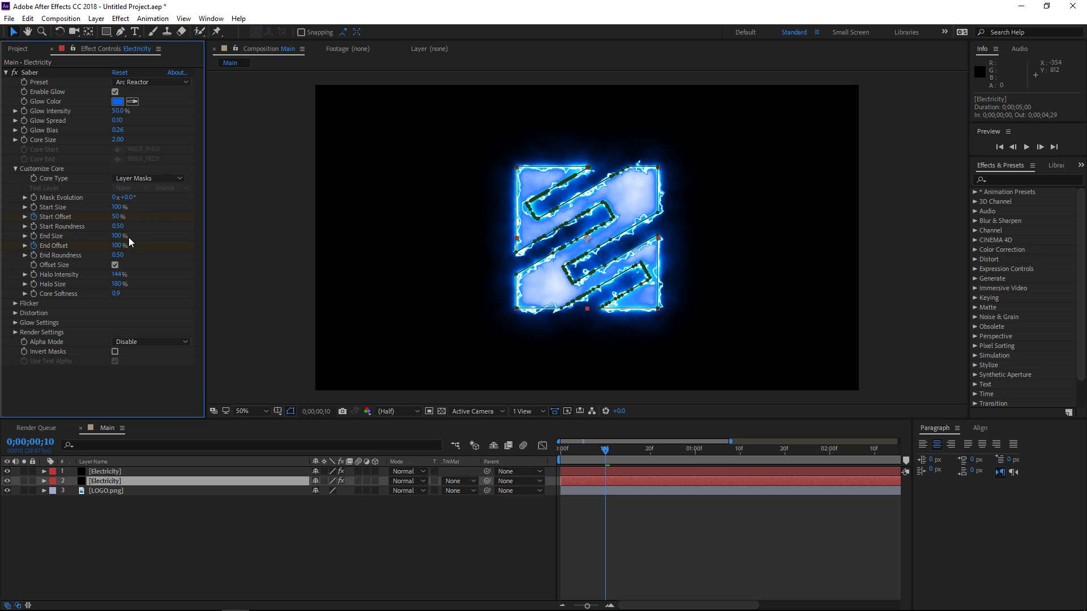
{"action": "left_click", "coordinate": [119, 246]}
{"action": "type", "text": "50"}
{"action": "left_click", "coordinate": [156, 250]}
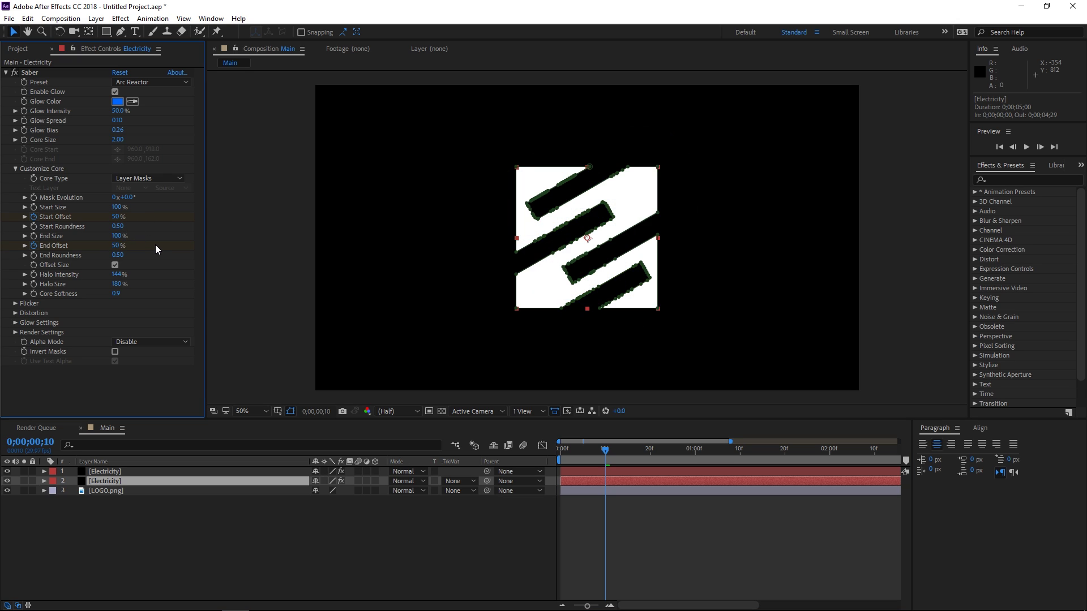
Hide the LOGO.png layer and select both Electricity layers
{"action": "left_click", "coordinate": [32, 500]}
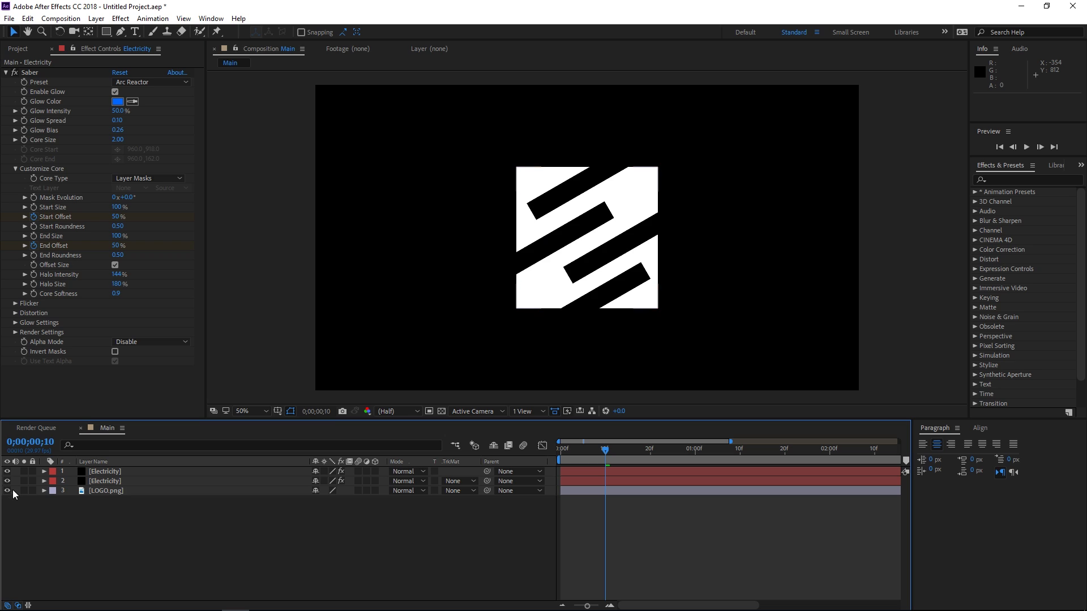
{"action": "left_click", "coordinate": [7, 491]}
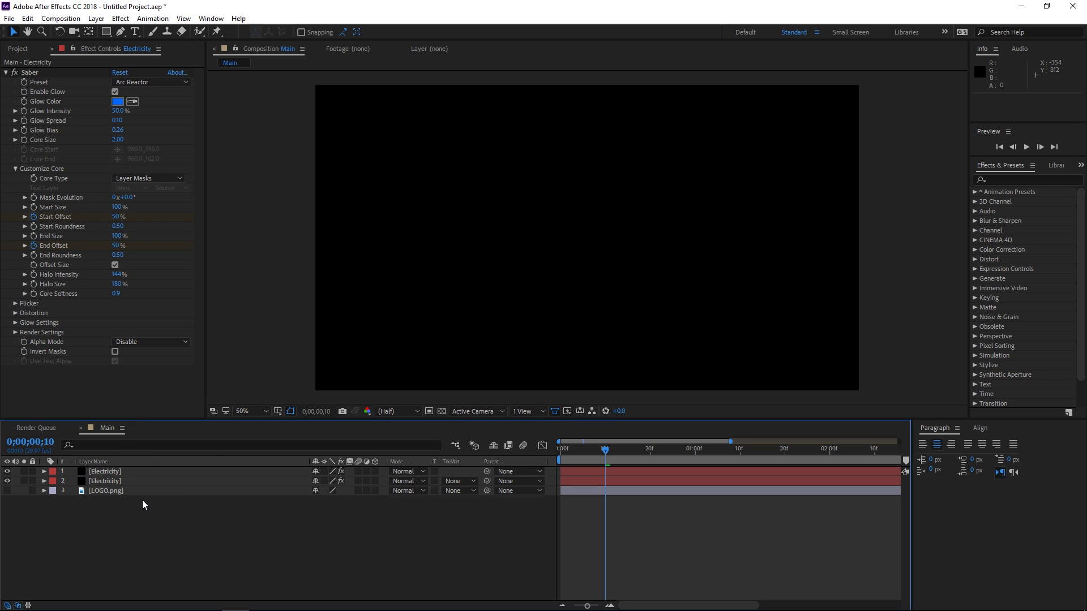
{"action": "left_click", "coordinate": [114, 482]}
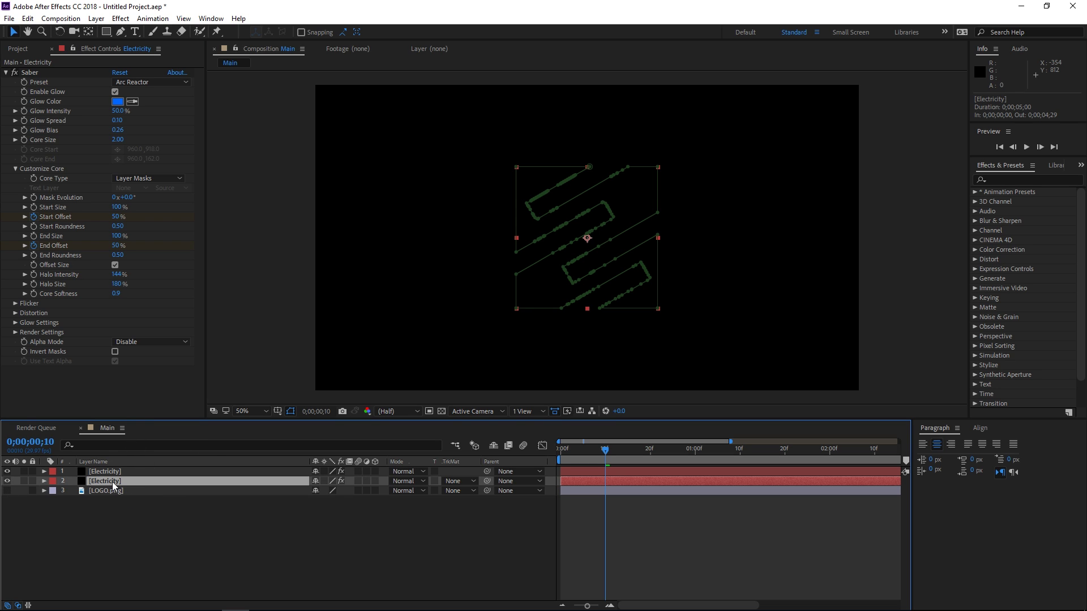
{"action": "left_click", "coordinate": [116, 474], "text": "shift"}
At frame 20, set the top Electricity layer's Start Offset to 50%
{"action": "key", "text": "u"}
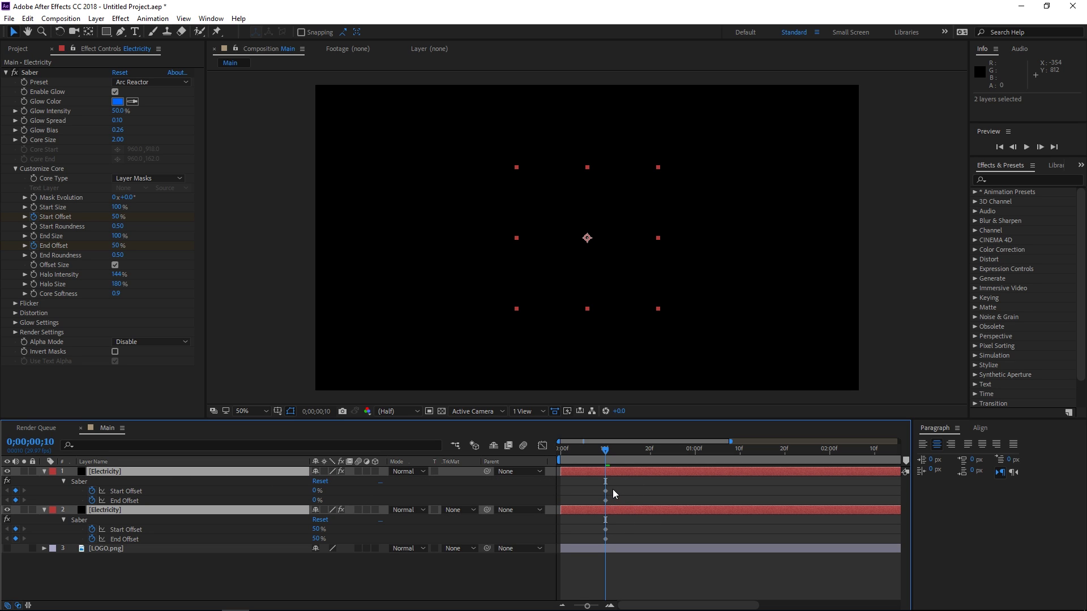
{"action": "left_click", "coordinate": [649, 450]}
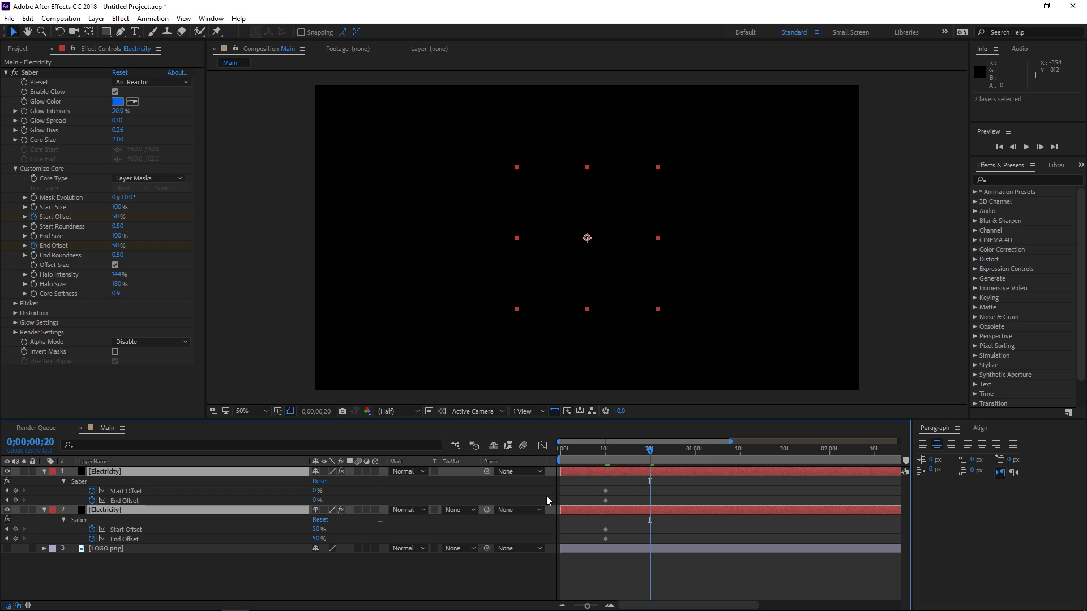
{"action": "left_click", "coordinate": [345, 496]}
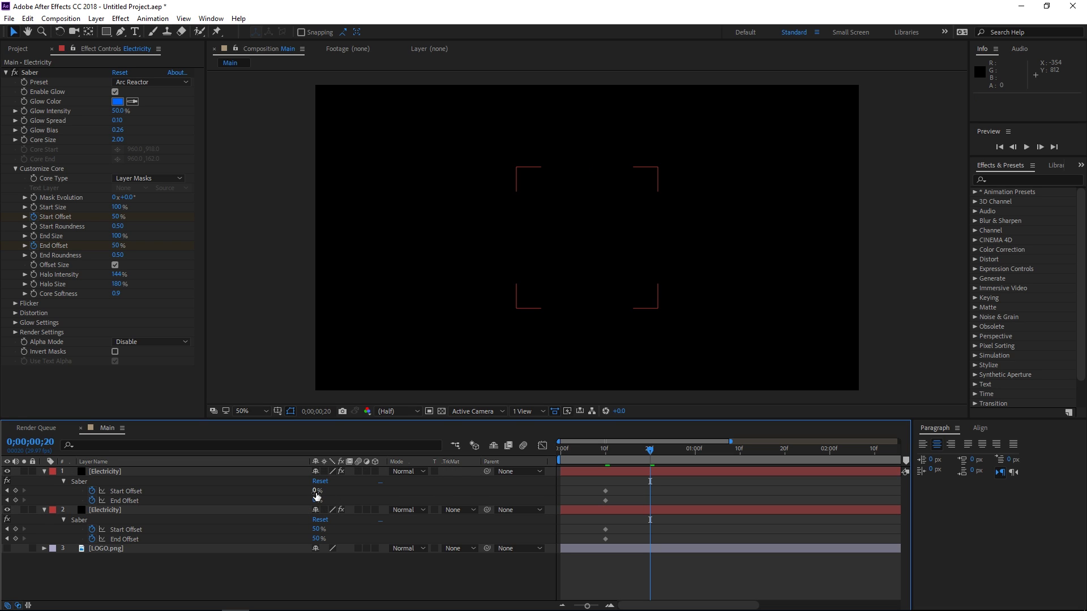
{"action": "left_click", "coordinate": [315, 491]}
{"action": "type", "text": "50"}
{"action": "key", "text": "Return"}
Set the second layer's Start Offset to 100% at frame 20 and scrub to check the trace
{"action": "left_click_drag", "start_coordinate": [605, 451], "coordinate": [616, 456]}
{"action": "left_click_drag", "start_coordinate": [623, 452], "coordinate": [651, 458]}
{"action": "left_click", "coordinate": [624, 373]}
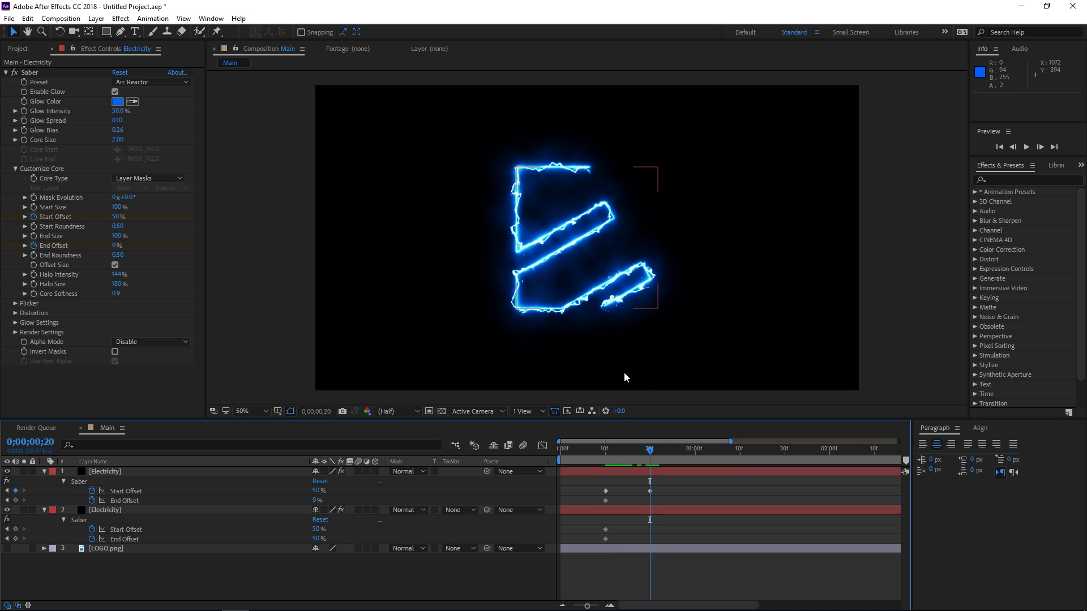
{"action": "left_click", "coordinate": [320, 529]}
{"action": "type", "text": "100"}
{"action": "key", "text": "Return"}
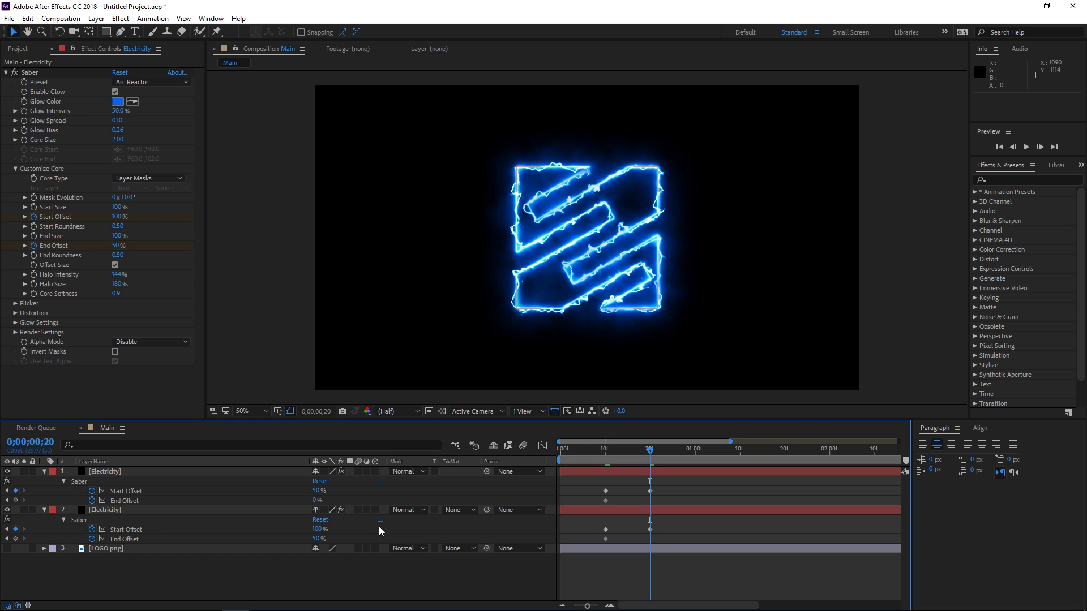
{"action": "left_click_drag", "start_coordinate": [605, 451], "coordinate": [651, 456]}
Set Saber Start Size to 200% and End Size to 0% on both Electricity layers
{"action": "left_click", "coordinate": [103, 473]}
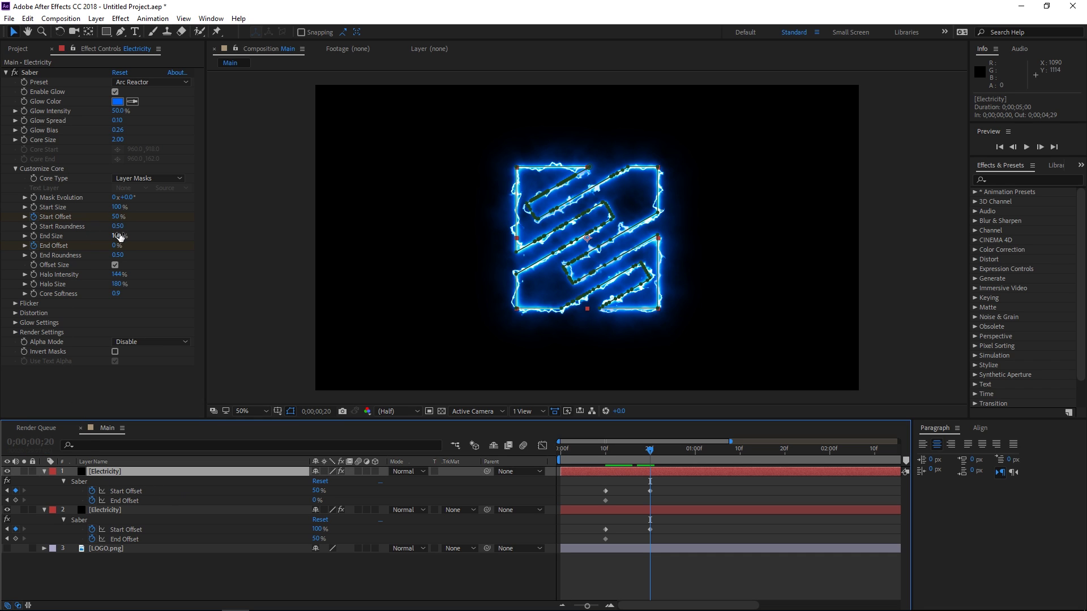
{"action": "left_click_drag", "start_coordinate": [116, 207], "coordinate": [204, 206]}
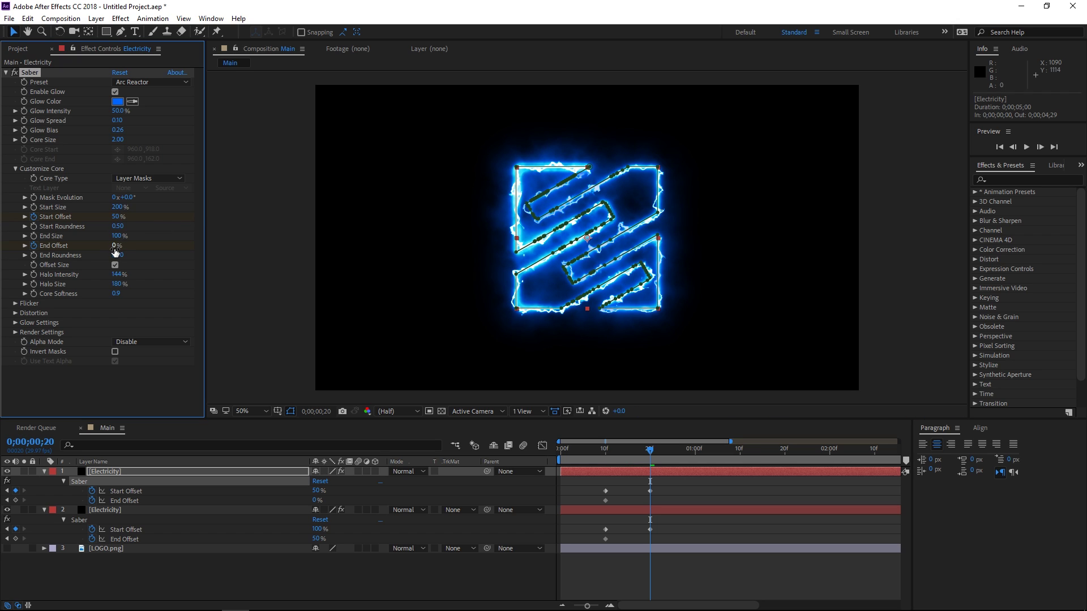
{"action": "left_click_drag", "start_coordinate": [119, 236], "coordinate": [20, 245]}
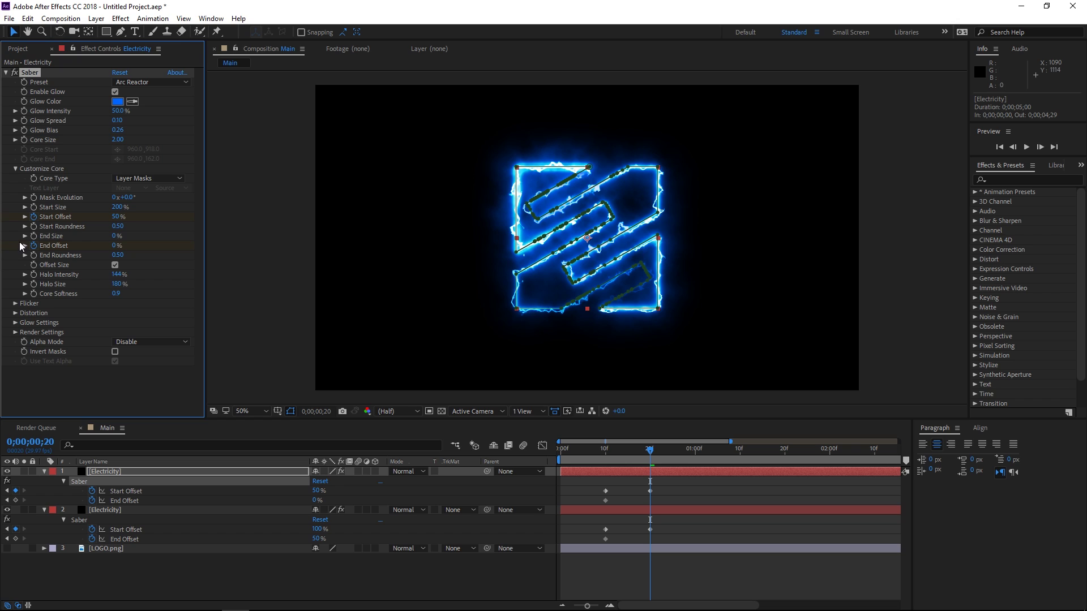
{"action": "left_click", "coordinate": [107, 510]}
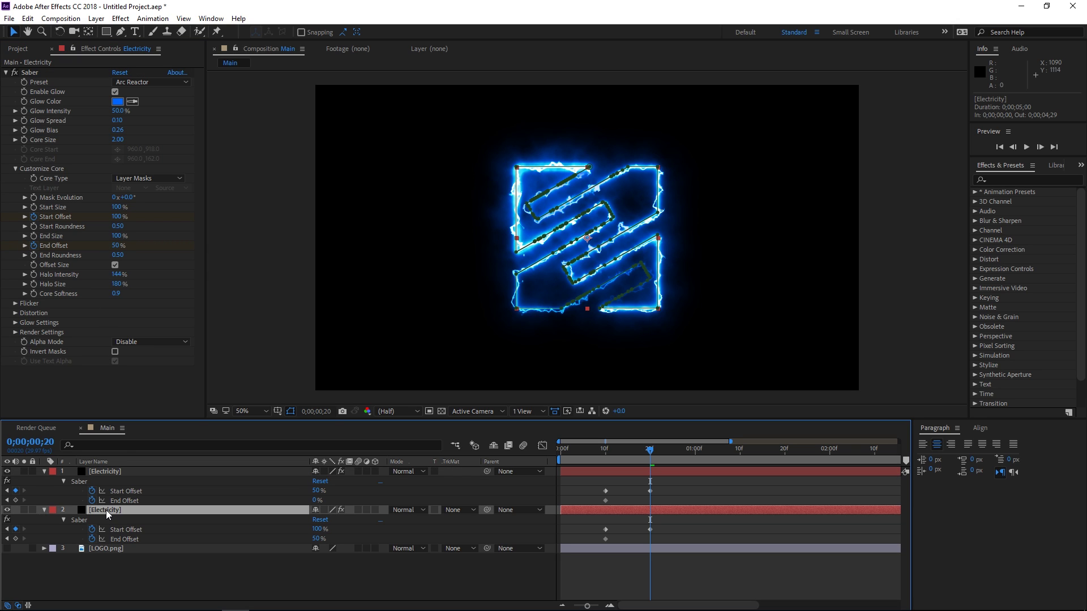
{"action": "left_click_drag", "start_coordinate": [117, 236], "coordinate": [11, 236]}
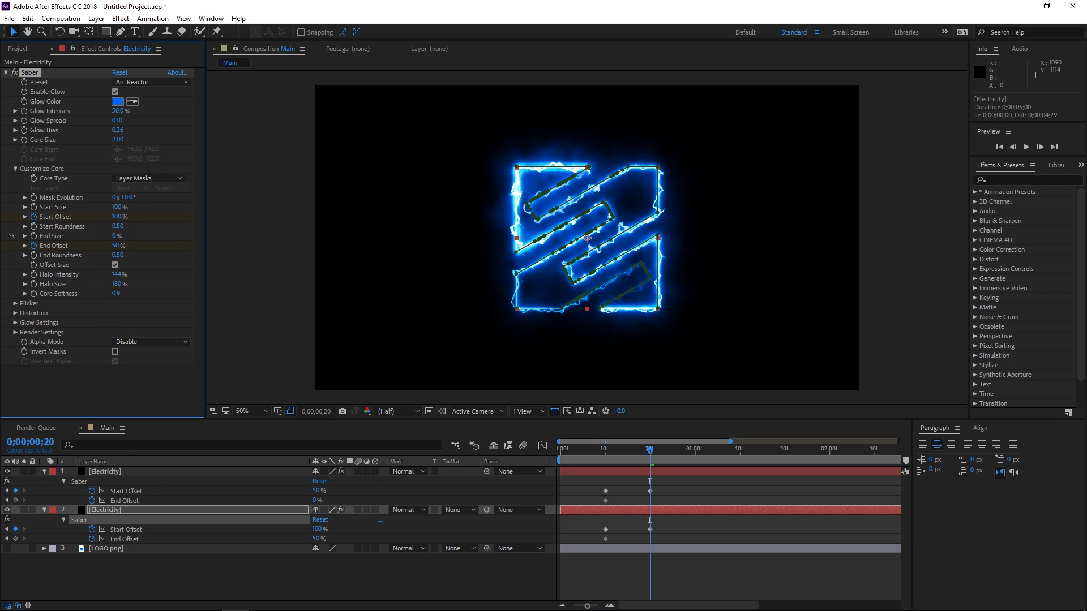
{"action": "left_click_drag", "start_coordinate": [117, 207], "coordinate": [248, 208]}
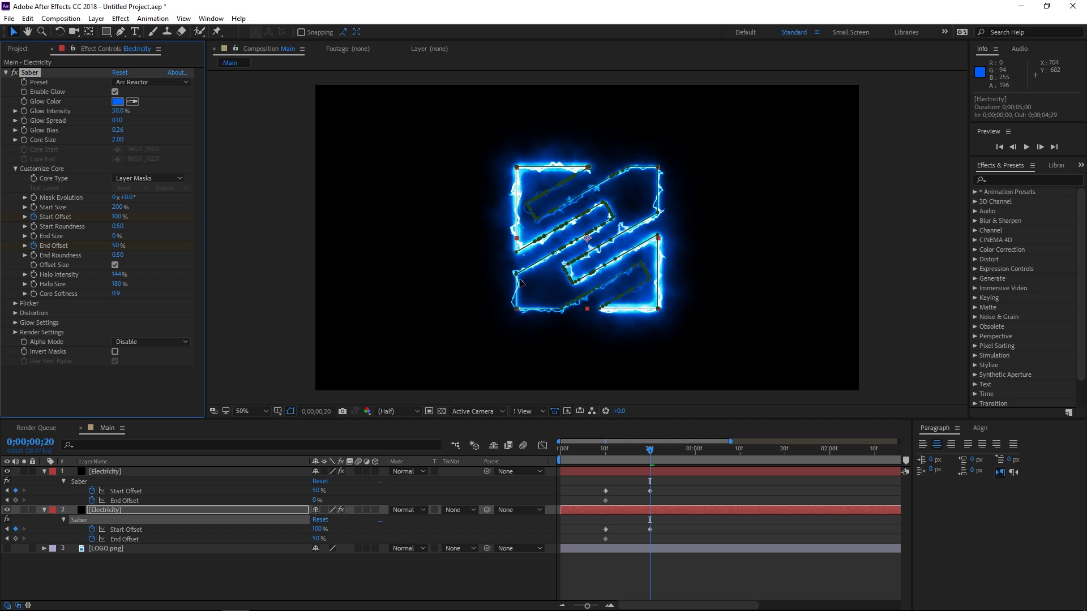
{"action": "left_click", "coordinate": [504, 575]}
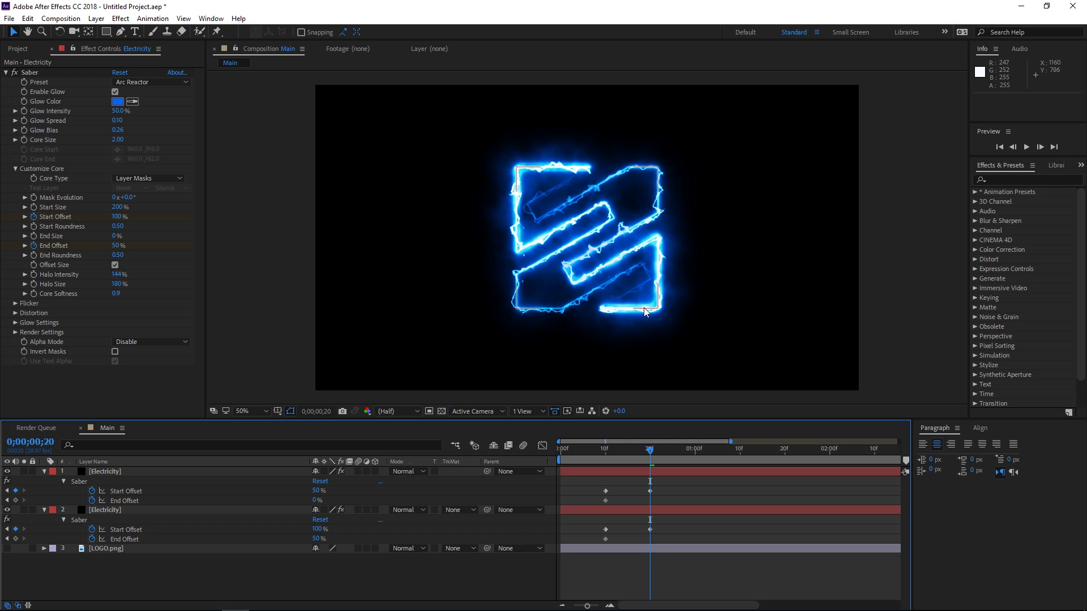
Preview the tracing animation from frame 7 and stop at frame 12
{"action": "left_click", "coordinate": [594, 452]}
{"action": "key", "text": "space"}
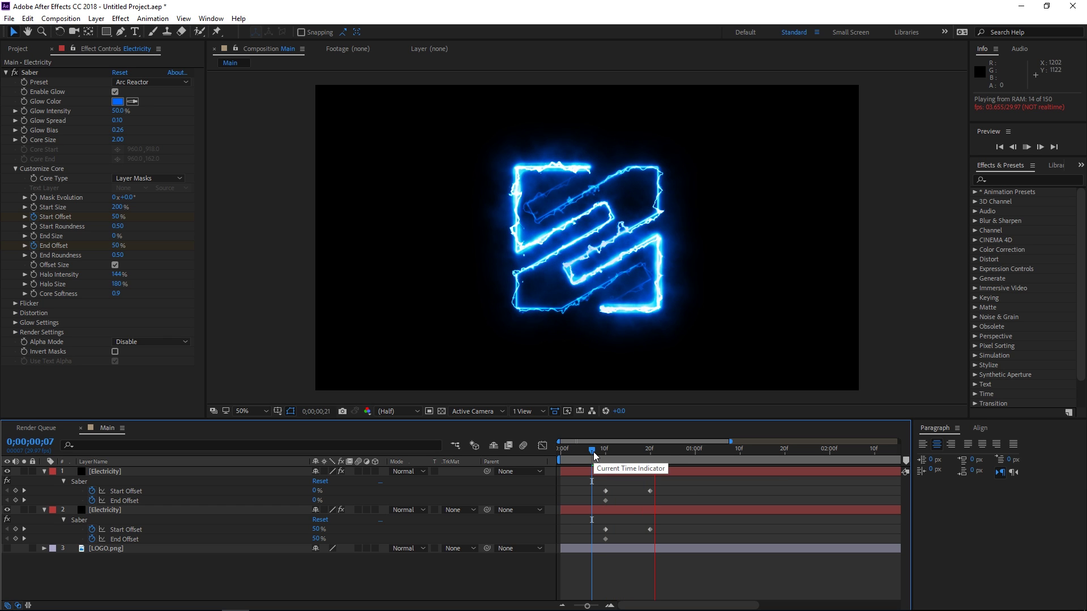
{"action": "left_click_drag", "start_coordinate": [594, 453], "coordinate": [646, 453]}
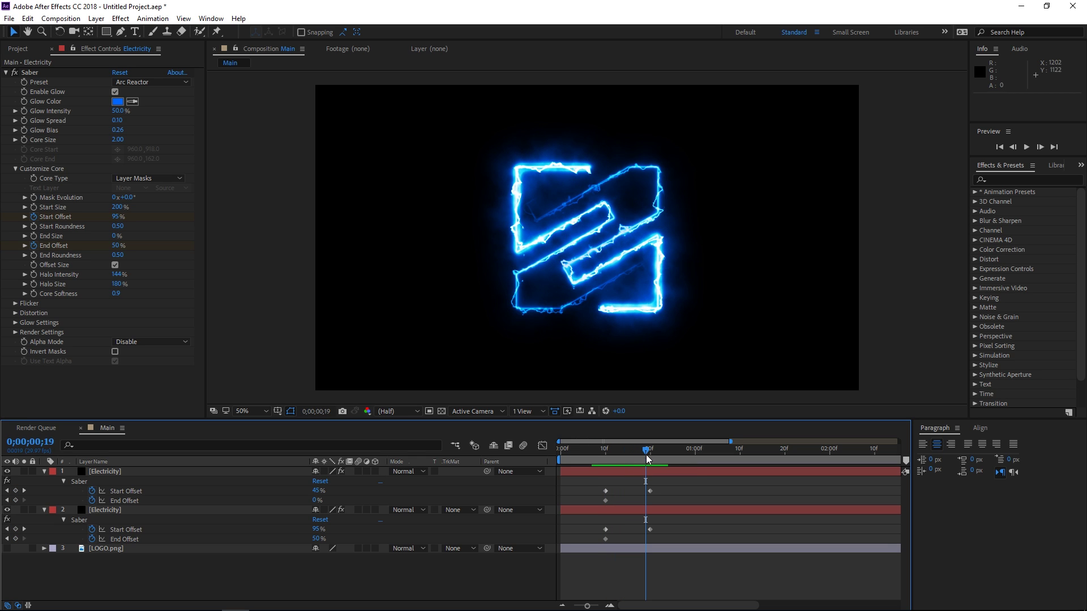
Make LOGO.png visible again and move the time to frame 18
{"action": "left_click", "coordinate": [124, 546]}
{"action": "left_click", "coordinate": [7, 548]}
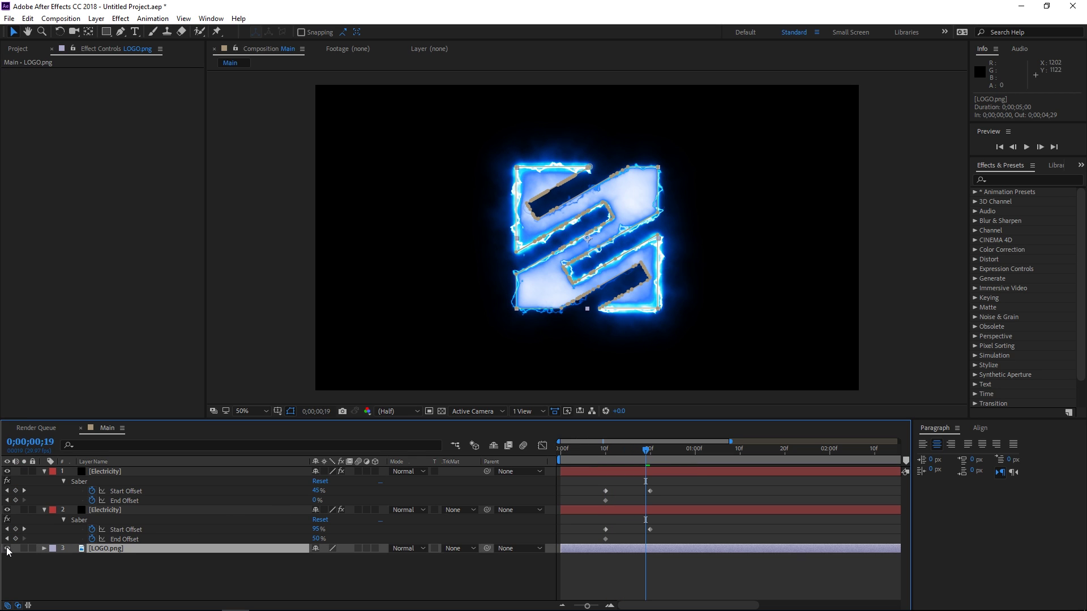
{"action": "left_click", "coordinate": [651, 451]}
{"action": "left_click", "coordinate": [650, 490]}
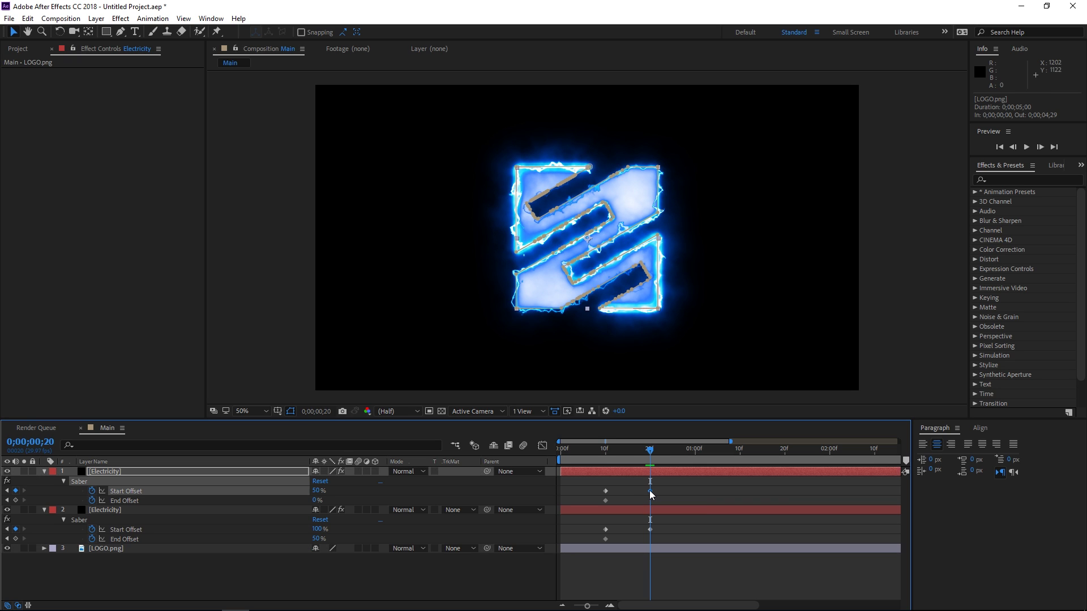
{"action": "left_click", "coordinate": [665, 489]}
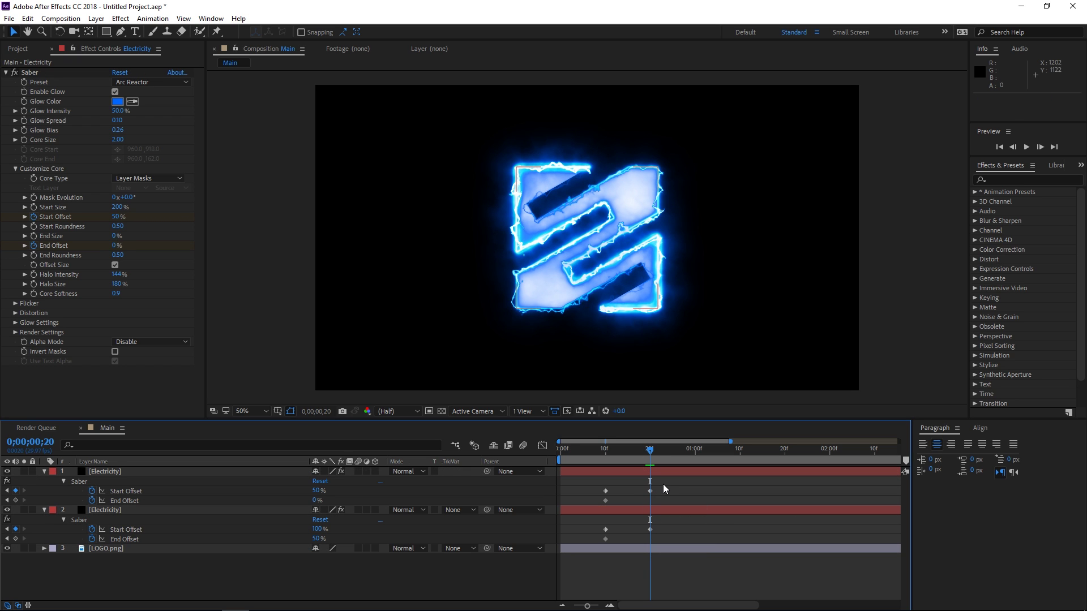
{"action": "key", "text": "Page_Up"}
{"action": "key", "text": "Page_Up"}
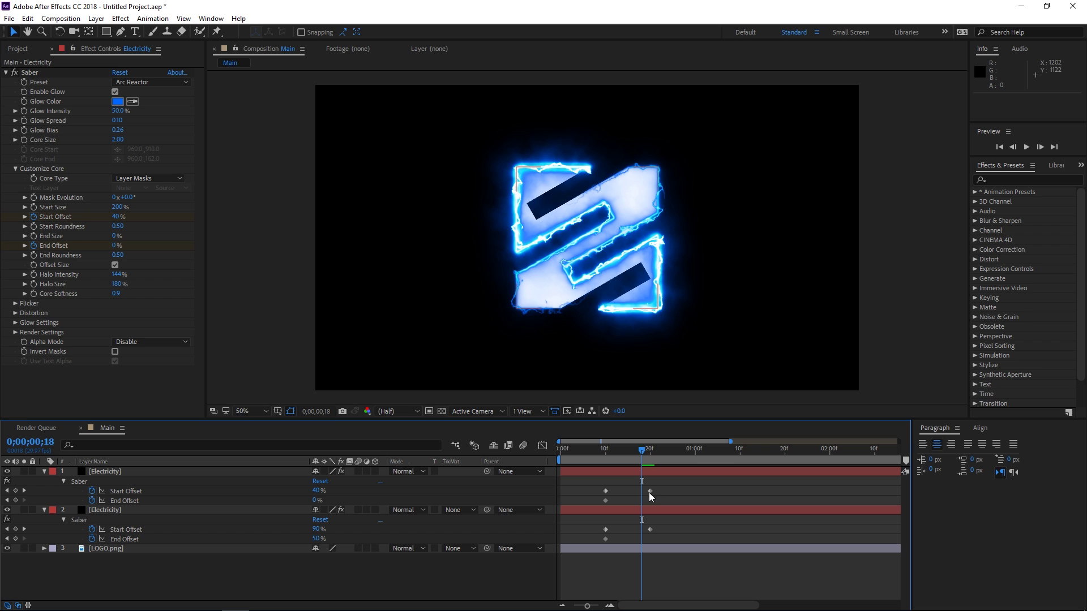
Keyframe LOGO.png's Opacity from 0% at frame 18 to 100% at frame 23, then preview
{"action": "left_click", "coordinate": [143, 547]}
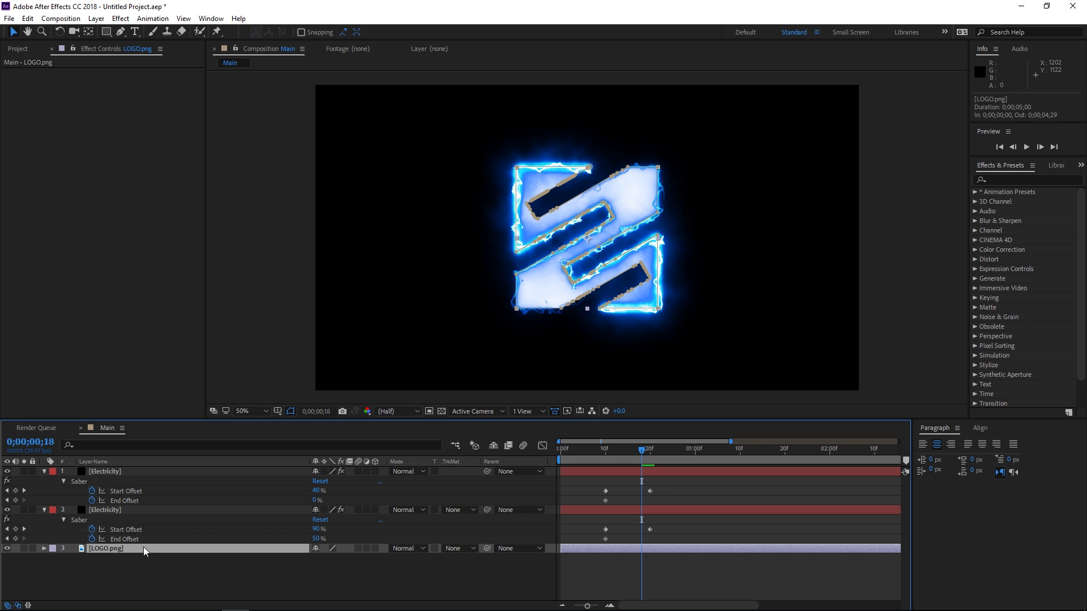
{"action": "key", "text": "t"}
{"action": "left_click_drag", "start_coordinate": [324, 559], "coordinate": [75, 559]}
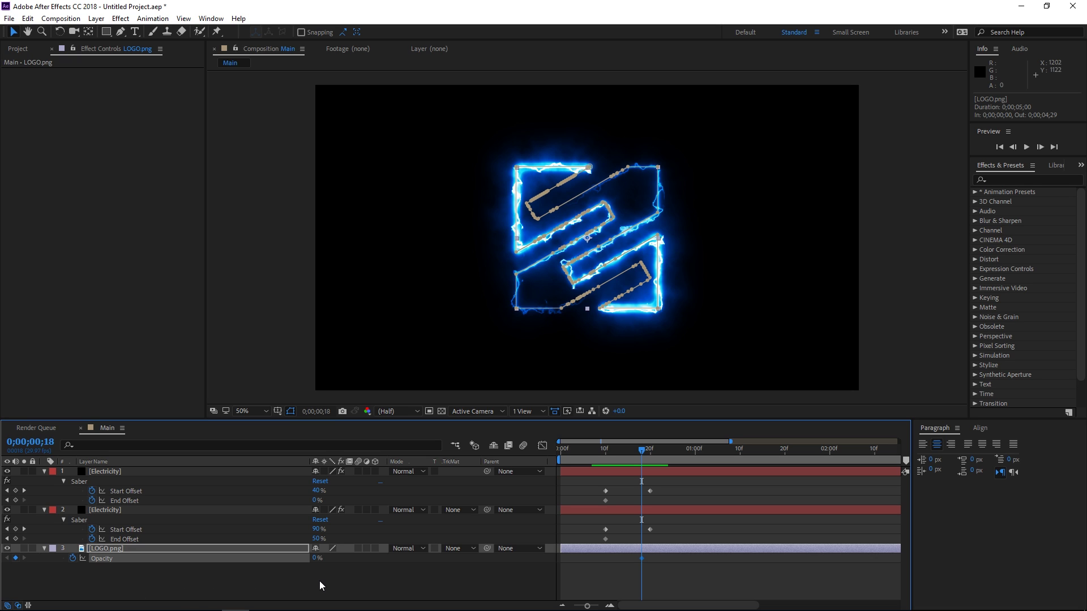
{"action": "key", "text": "space"}
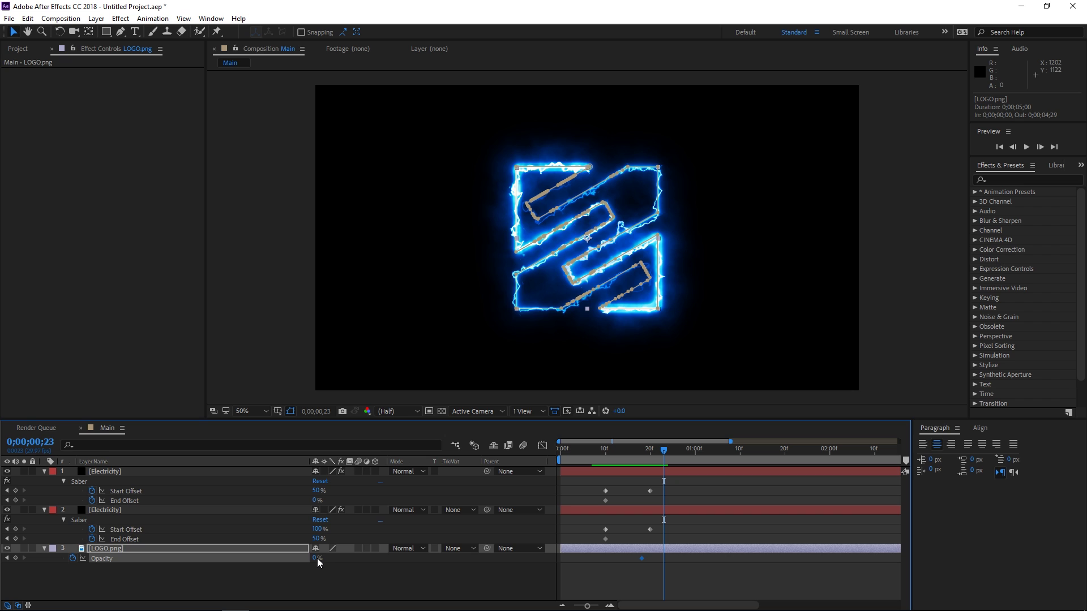
{"action": "left_click_drag", "start_coordinate": [317, 558], "coordinate": [382, 577]}
{"action": "left_click", "coordinate": [382, 578]}
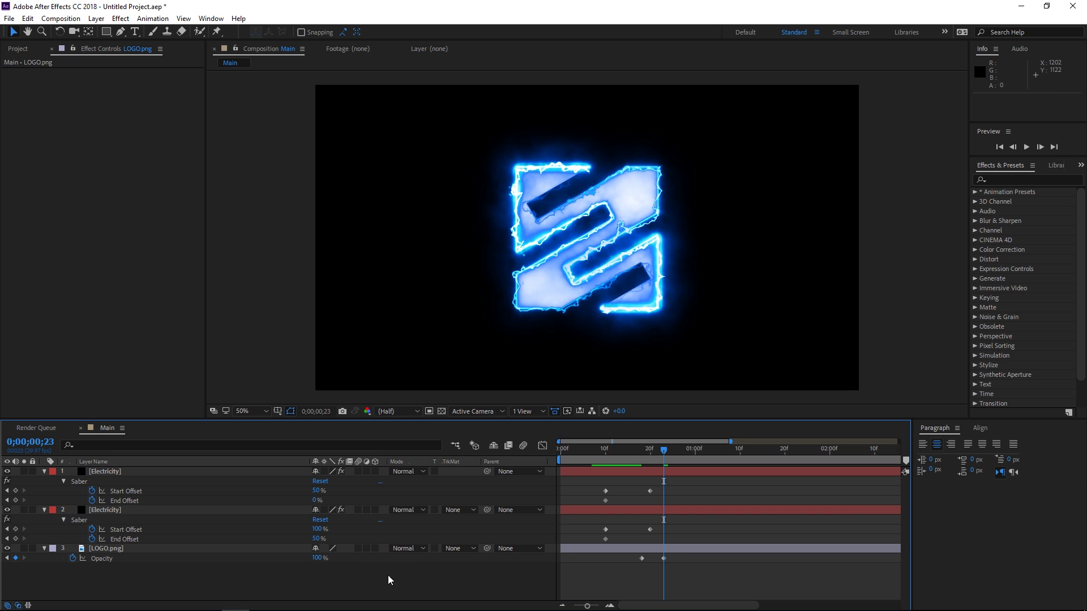
{"action": "left_click_drag", "start_coordinate": [655, 451], "coordinate": [642, 453]}
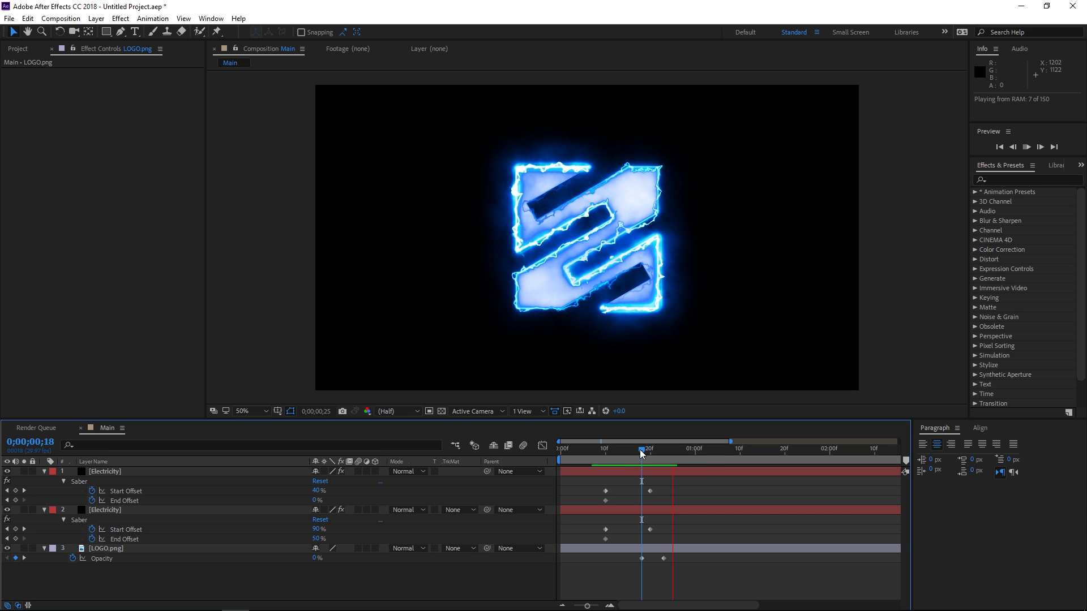
{"action": "key", "text": "space"}
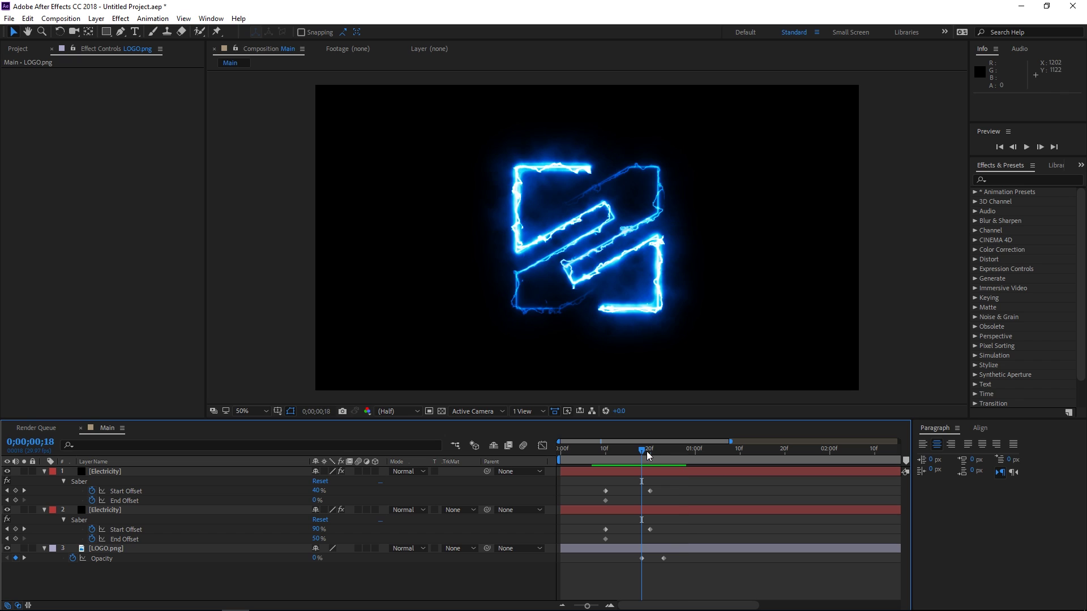
Apply CC Light Burst 2.5 to the LOGO.png layer
{"action": "left_click", "coordinate": [1004, 177]}
{"action": "type", "text": "light bur"}
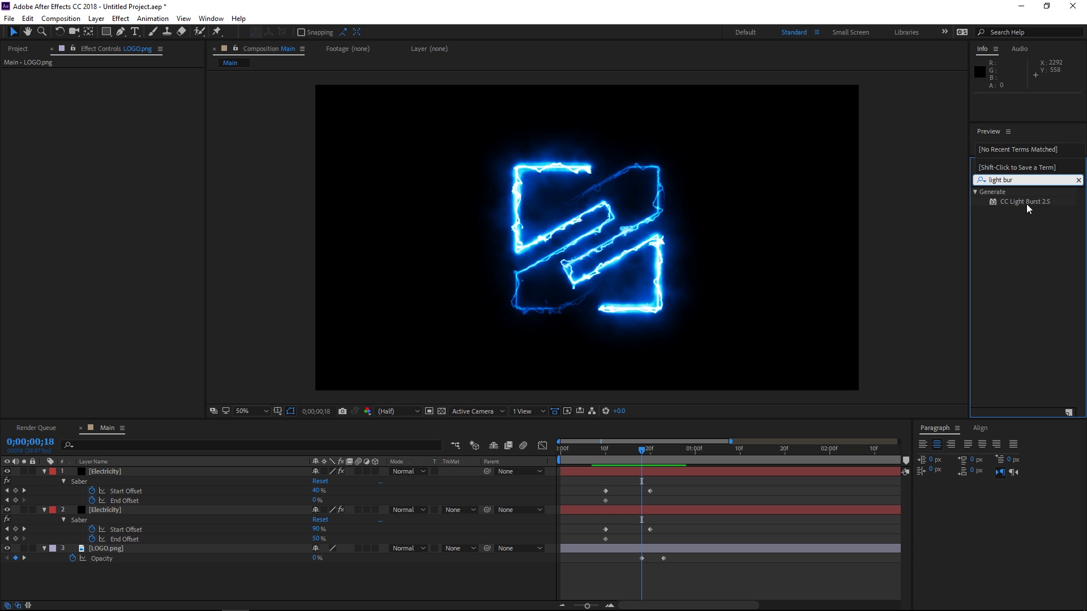
{"action": "left_click_drag", "start_coordinate": [1025, 202], "coordinate": [714, 549]}
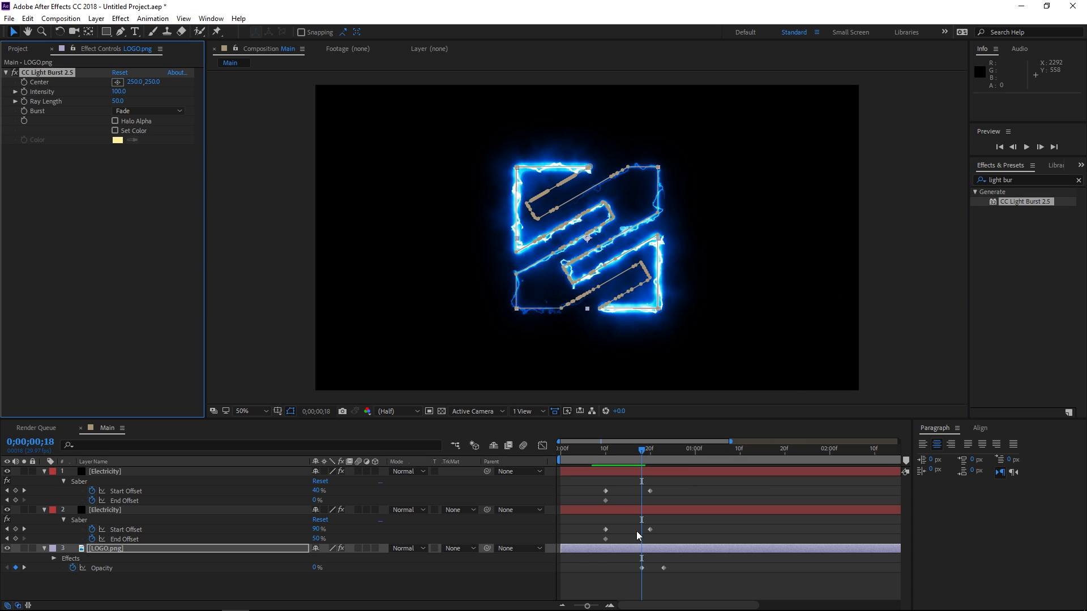
{"action": "left_click", "coordinate": [1078, 180]}
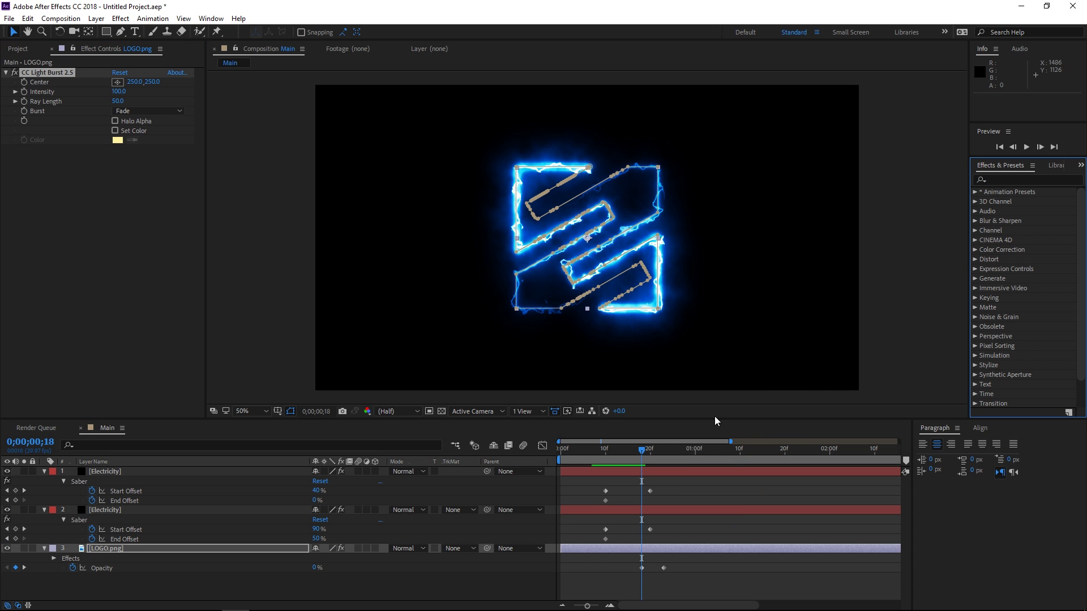
Keyframe Ray Length at 50 on frame 23 and 0 on frame 28
{"action": "left_click", "coordinate": [664, 450]}
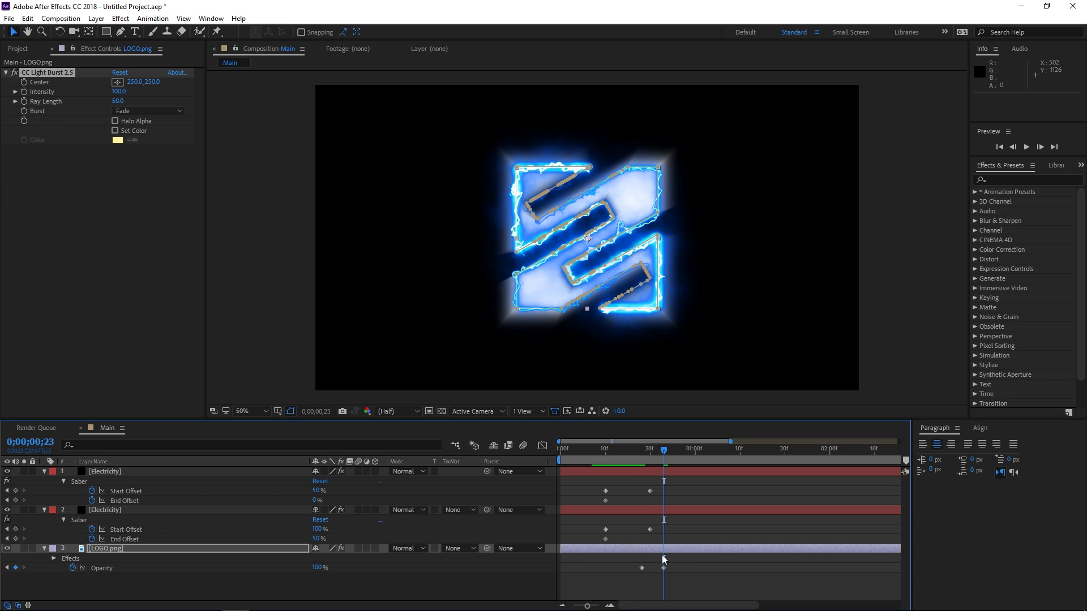
{"action": "left_click", "coordinate": [24, 102]}
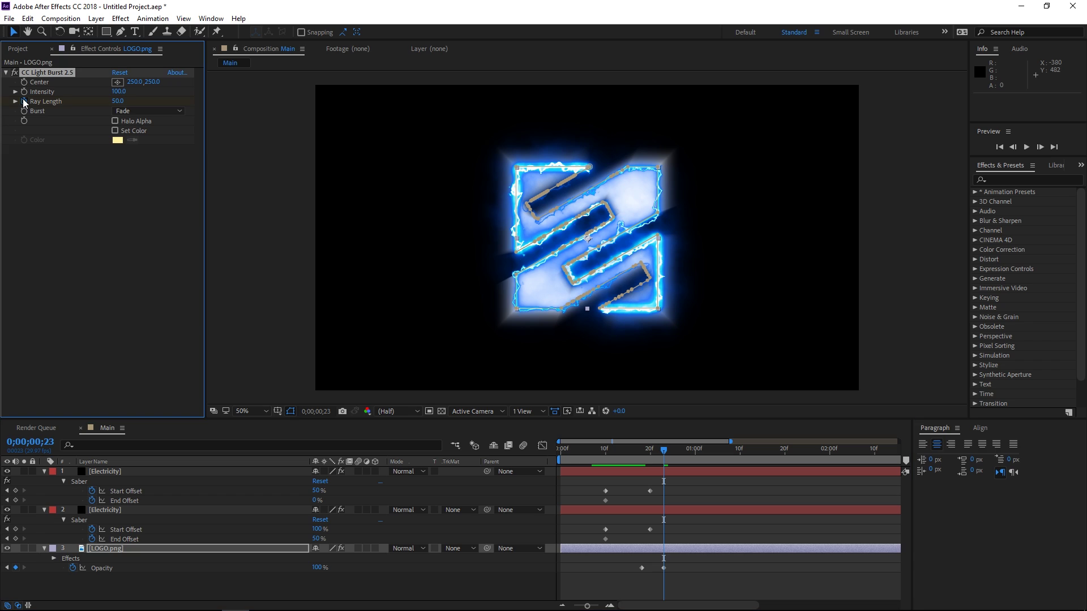
{"action": "key", "text": "u"}
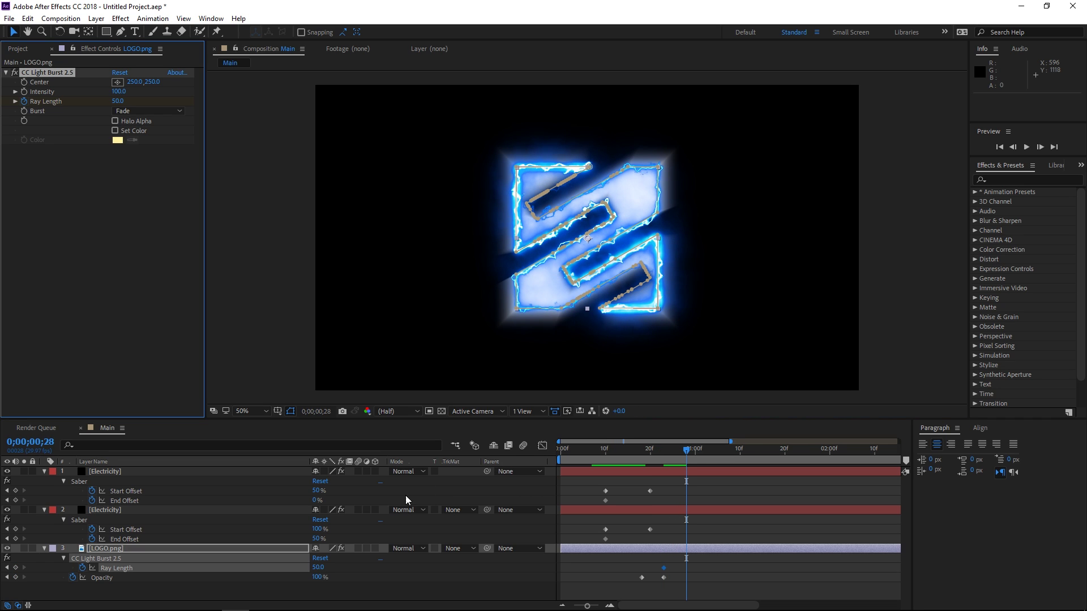
{"action": "left_click", "coordinate": [318, 567]}
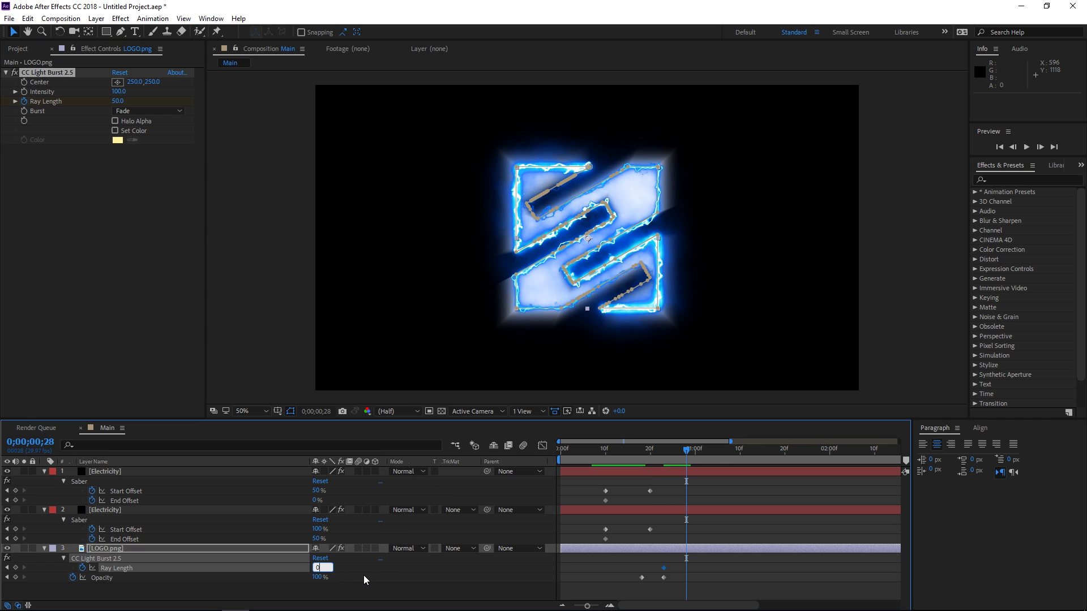
{"action": "key", "text": "Return"}
{"action": "left_click_drag", "start_coordinate": [617, 450], "coordinate": [686, 459]}
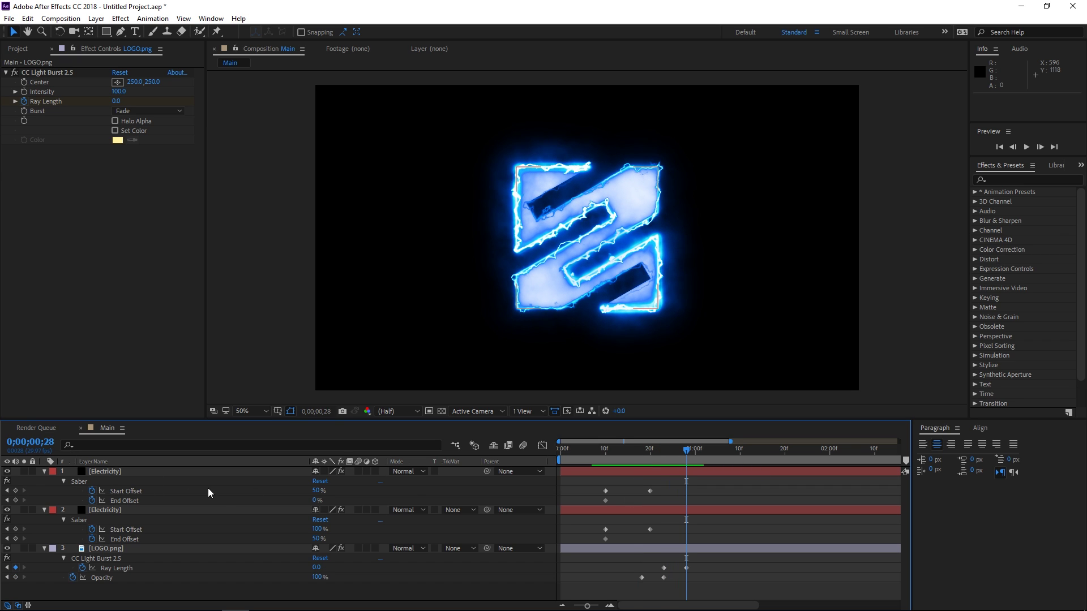
Keyframe Saber Glow Intensity and Core Size at frame 28 on both Electricity layers, then preview to 1;03
{"action": "left_click", "coordinate": [111, 471]}
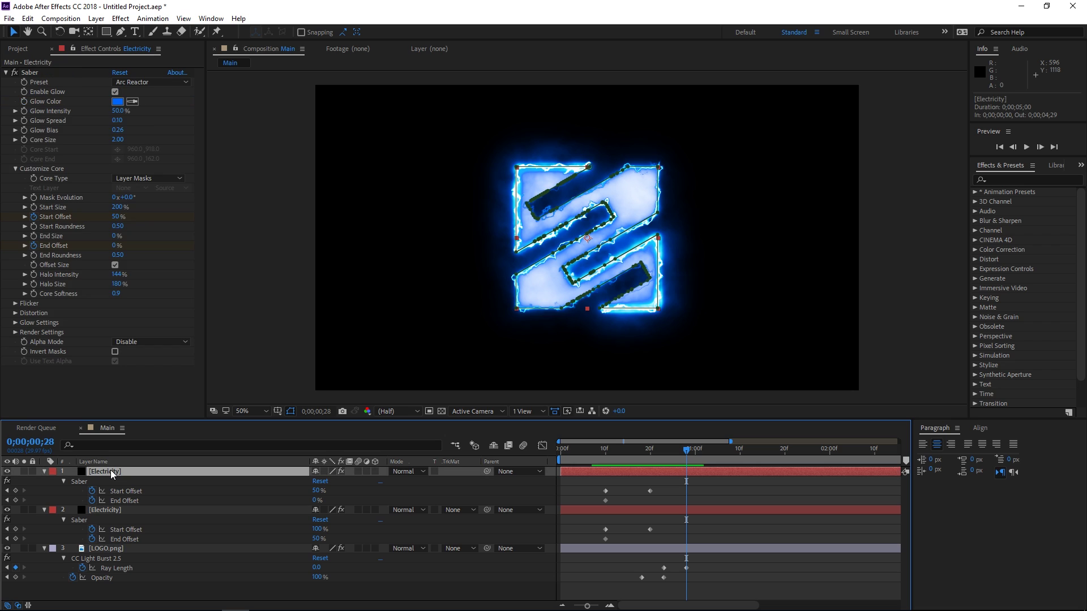
{"action": "left_click", "coordinate": [24, 141]}
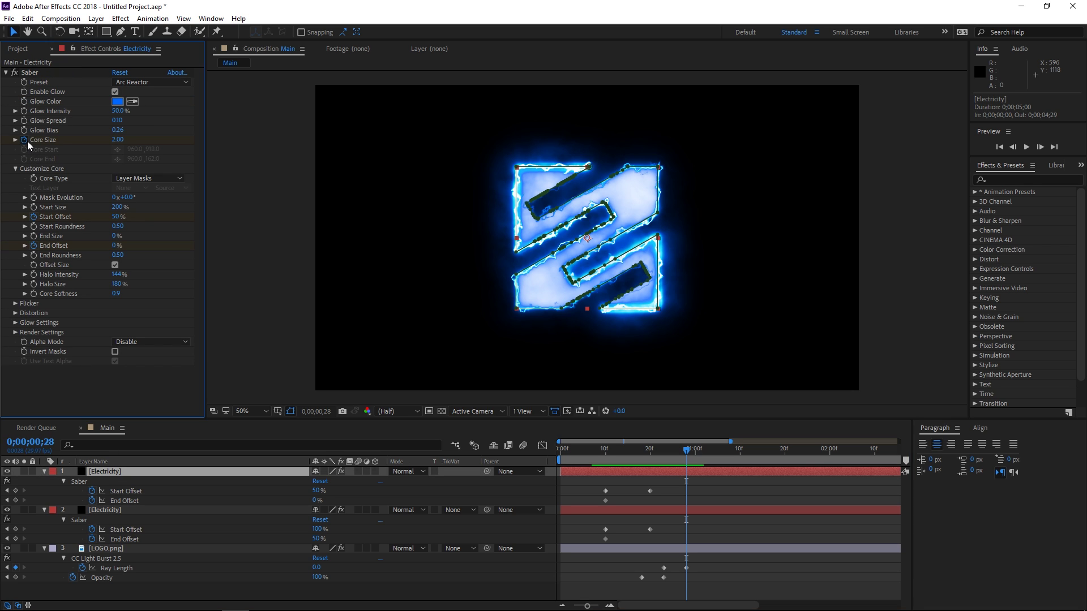
{"action": "left_click", "coordinate": [24, 113]}
{"action": "left_click", "coordinate": [109, 510]}
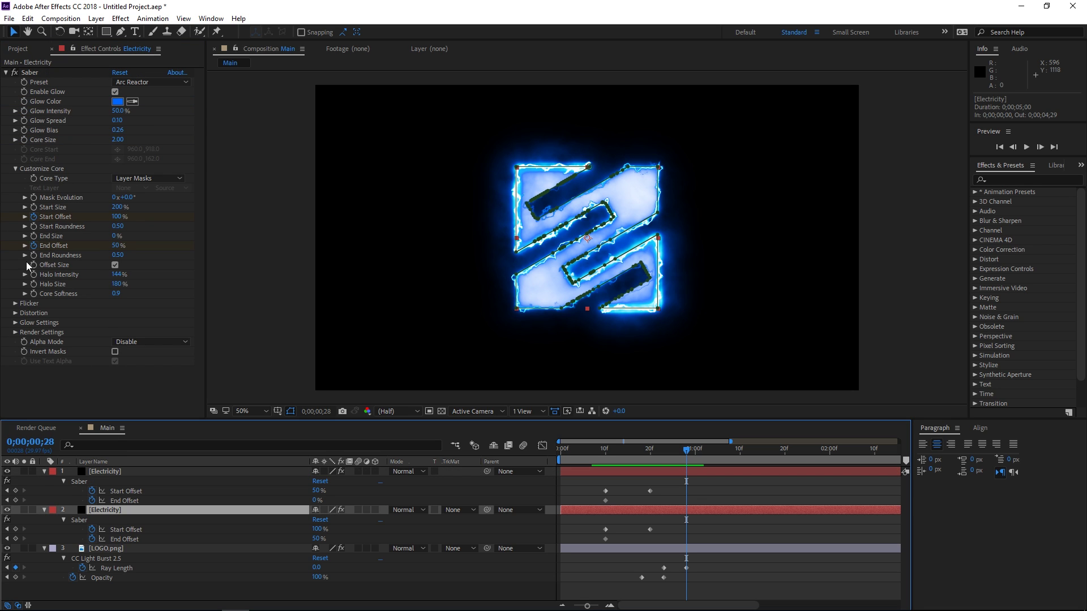
{"action": "left_click", "coordinate": [24, 140]}
{"action": "left_click", "coordinate": [24, 112]}
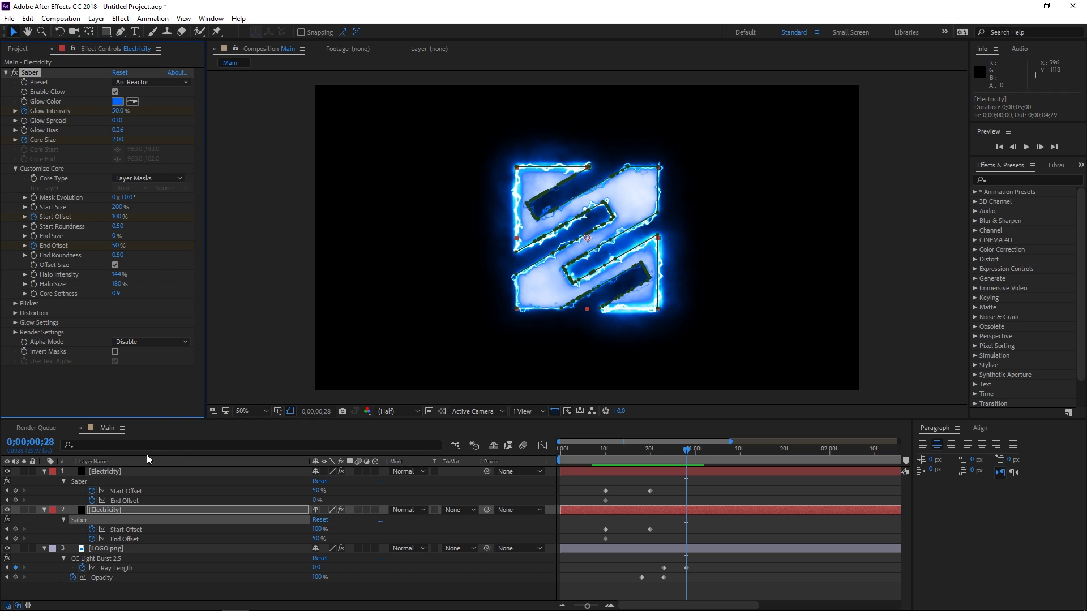
{"action": "left_click", "coordinate": [109, 472], "text": "ctrl"}
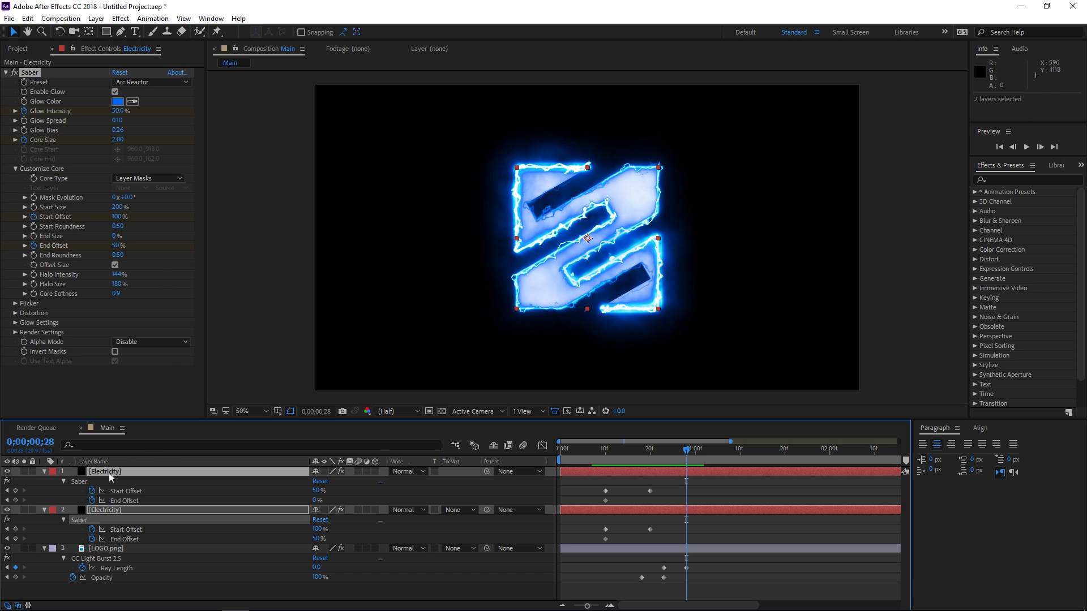
{"action": "key", "text": "u"}
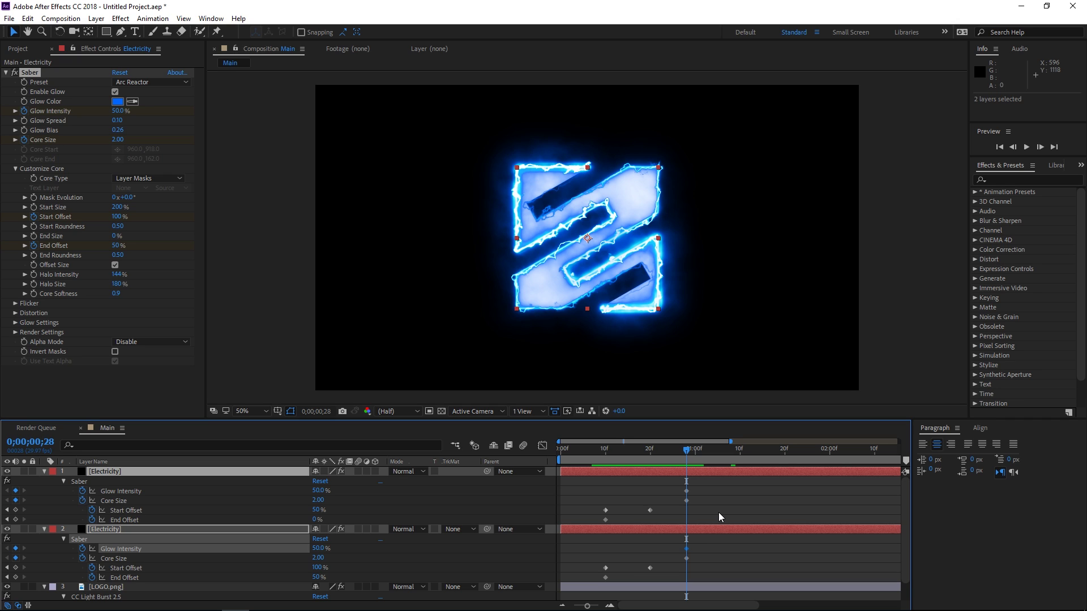
{"action": "key", "text": "space"}
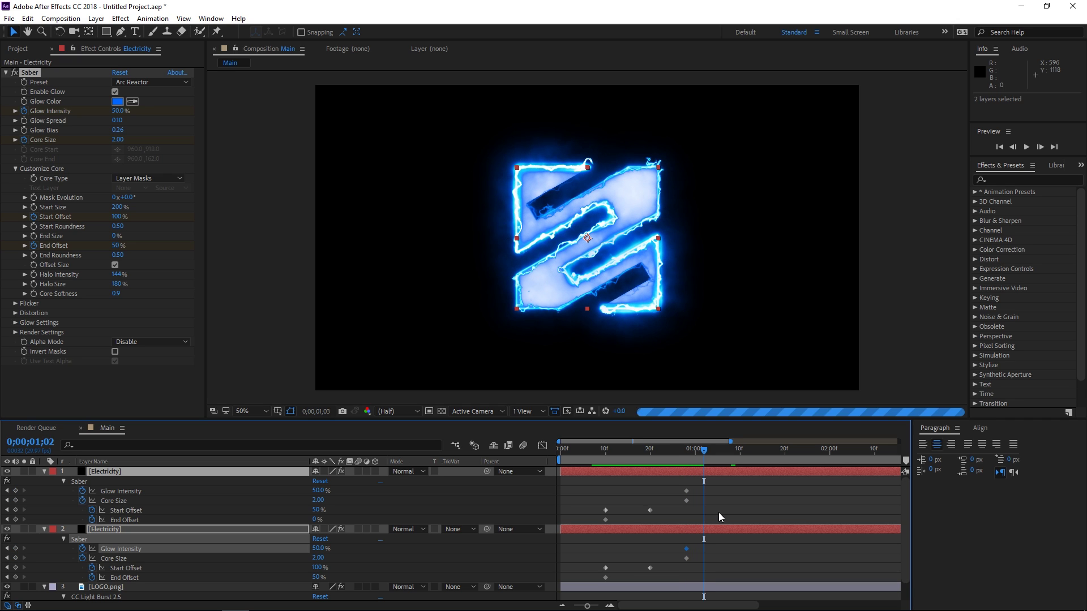
{"action": "key", "text": "space"}
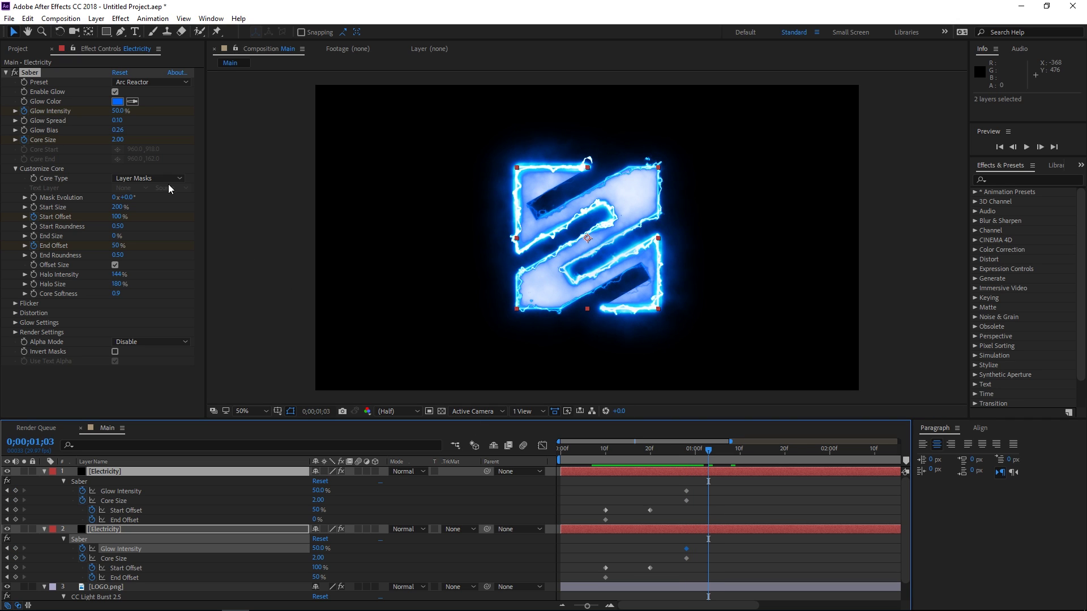
At 1;03, set the second Electricity layer's Glow Intensity to 0% and Core Size to 0.00
{"action": "left_click", "coordinate": [117, 111]}
{"action": "type", "text": "0"}
{"action": "key", "text": "Return"}
{"action": "left_click", "coordinate": [119, 140]}
{"action": "type", "text": "0"}
{"action": "key", "text": "Return"}
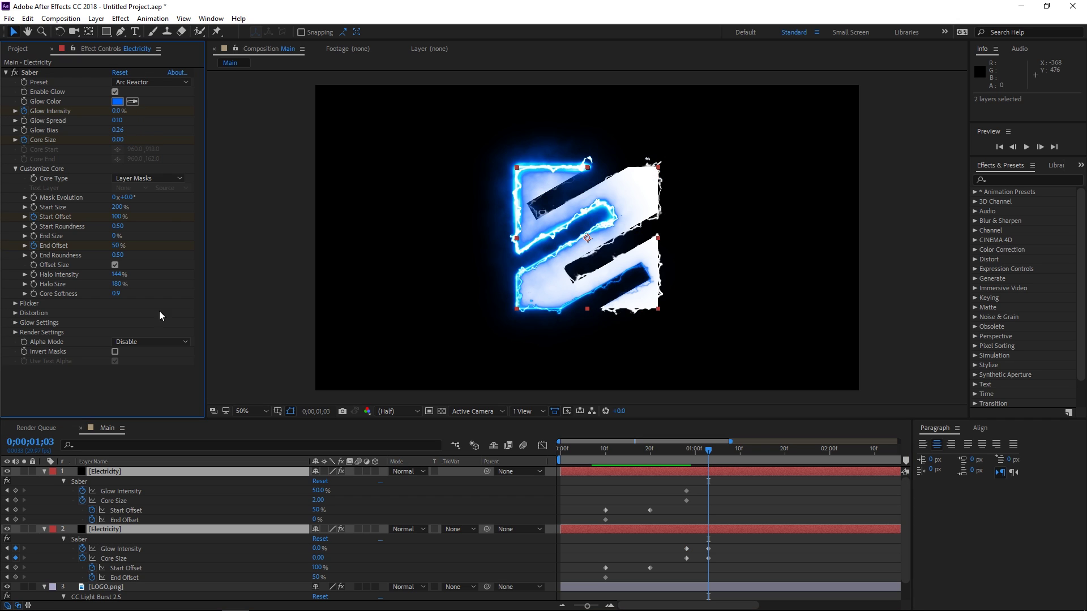
Set the top Electricity layer's Glow Intensity and Core Size to 0 as well, then preview from frame 24
{"action": "left_click", "coordinate": [687, 474]}
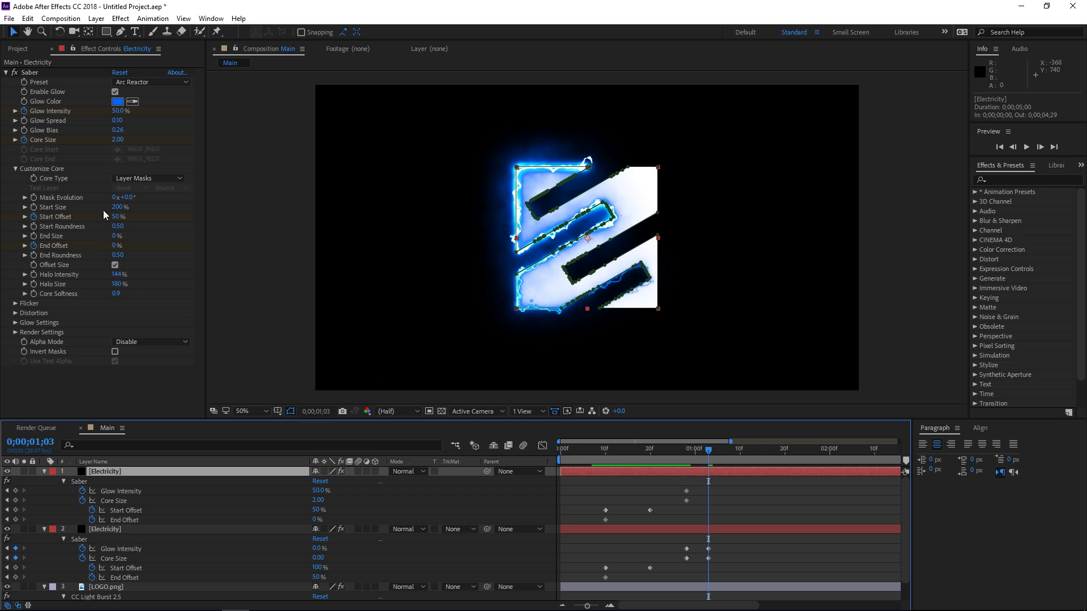
{"action": "left_click", "coordinate": [117, 110]}
{"action": "type", "text": "0"}
{"action": "key", "text": "Return"}
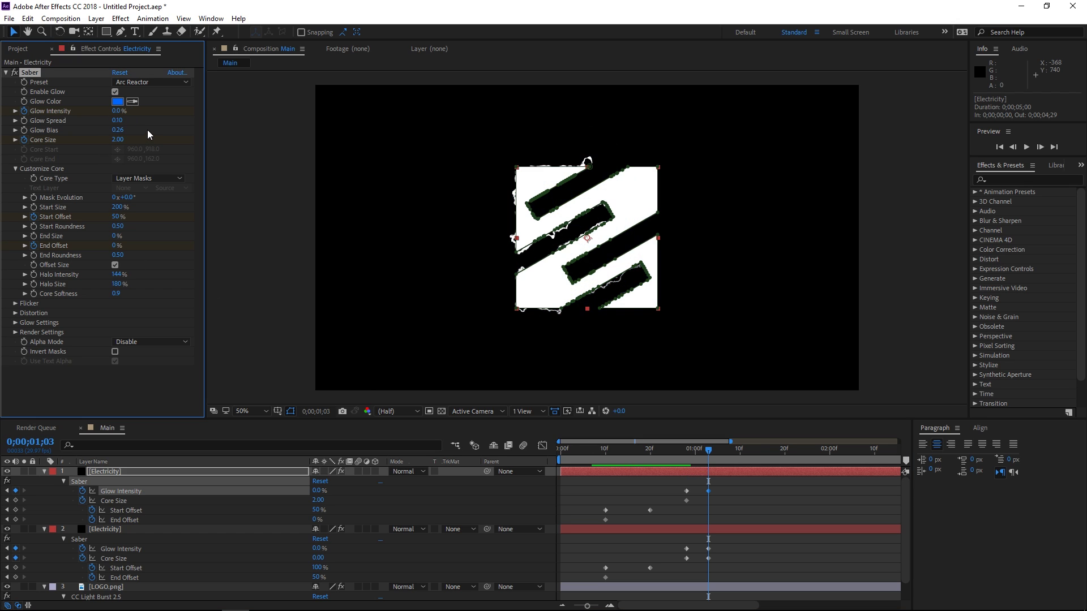
{"action": "left_click", "coordinate": [117, 140]}
{"action": "type", "text": "0"}
{"action": "key", "text": "Return"}
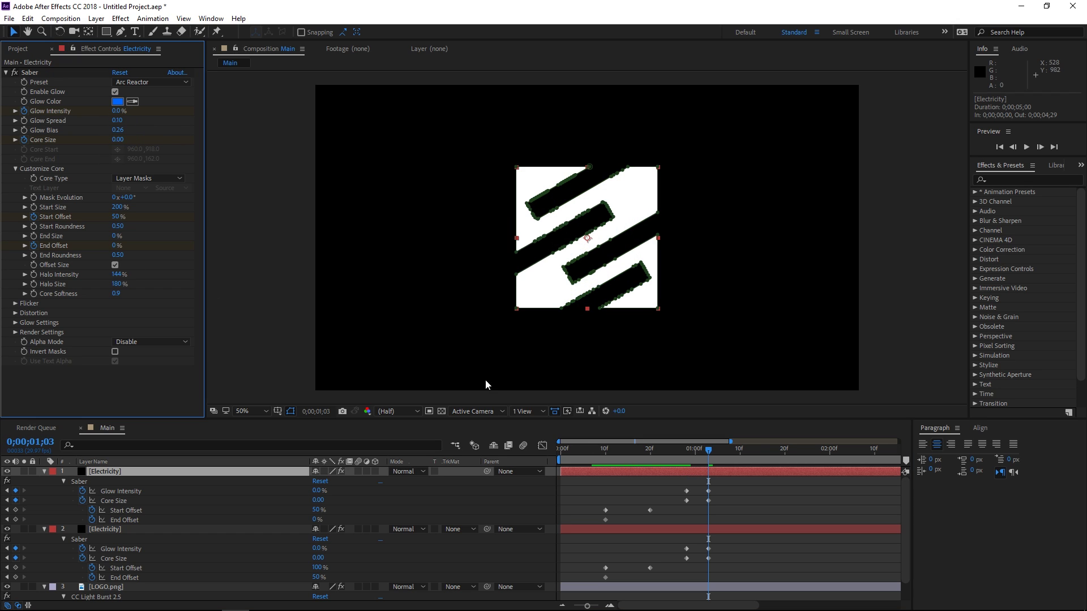
{"action": "left_click", "coordinate": [670, 452]}
{"action": "key", "text": "space"}
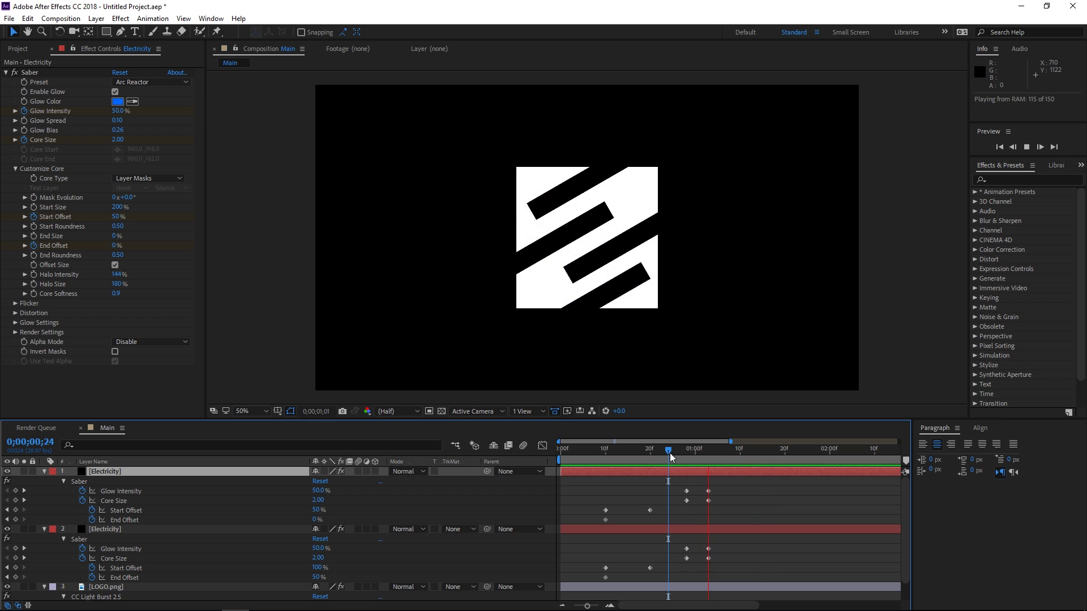
{"action": "key", "text": "space"}
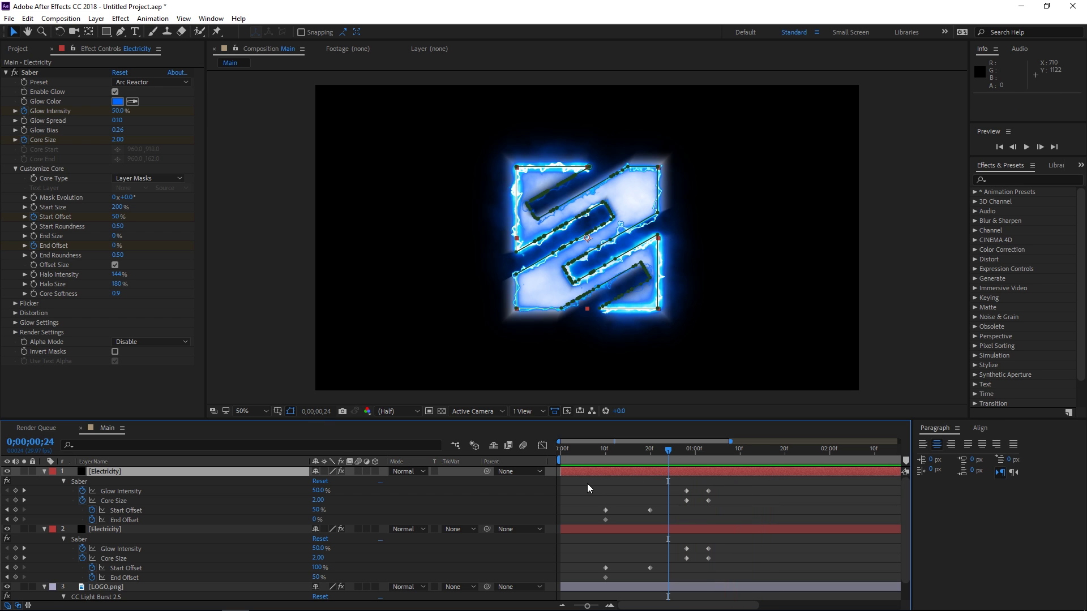
Scale LOGO.png and both Electricity layers together to 60%
{"action": "left_click", "coordinate": [44, 529]}
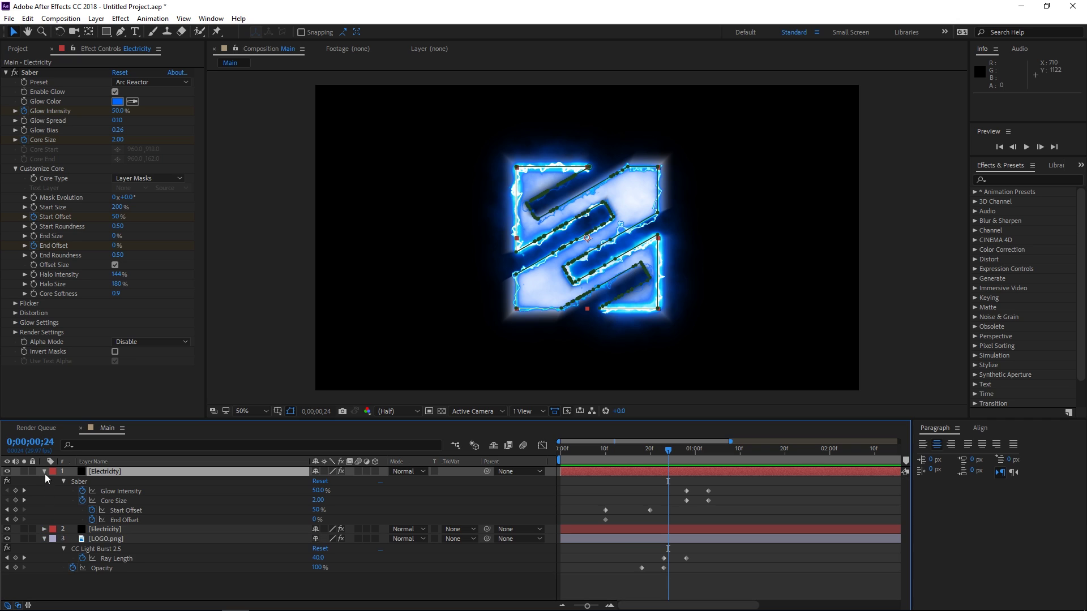
{"action": "left_click", "coordinate": [44, 472]}
{"action": "left_click", "coordinate": [44, 491]}
{"action": "left_click", "coordinate": [110, 489]}
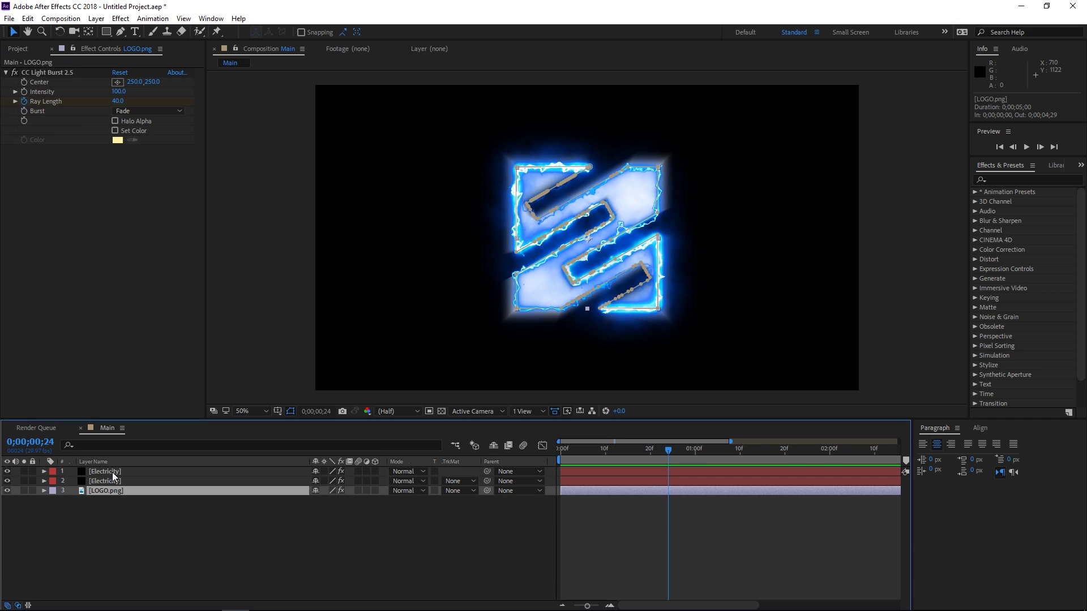
{"action": "left_click", "coordinate": [112, 474], "text": "shift"}
{"action": "key", "text": "s"}
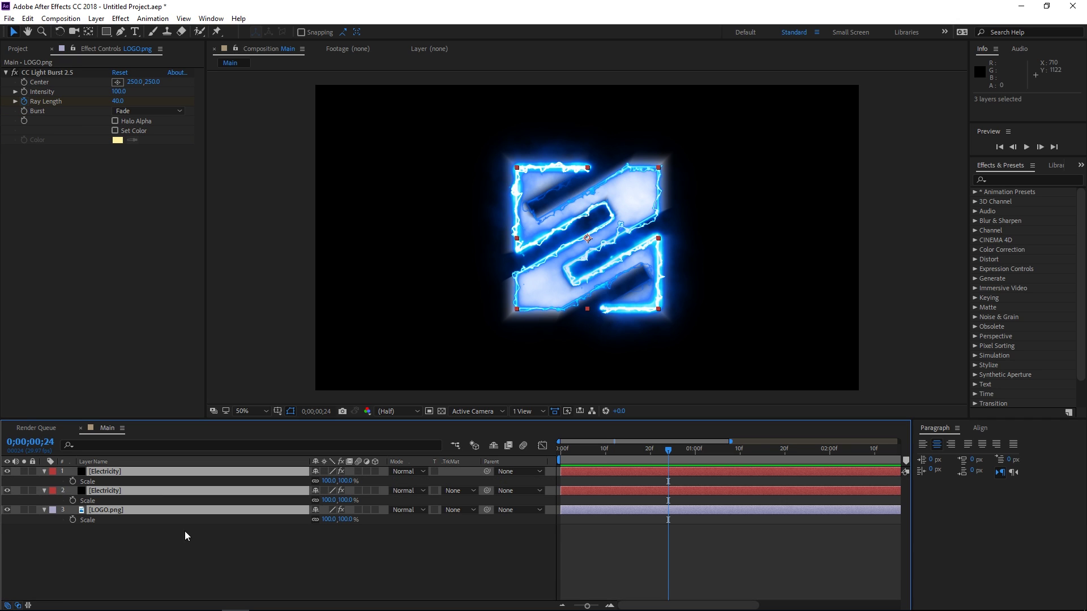
{"action": "left_click", "coordinate": [329, 501]}
{"action": "type", "text": "60"}
{"action": "key", "text": "Return"}
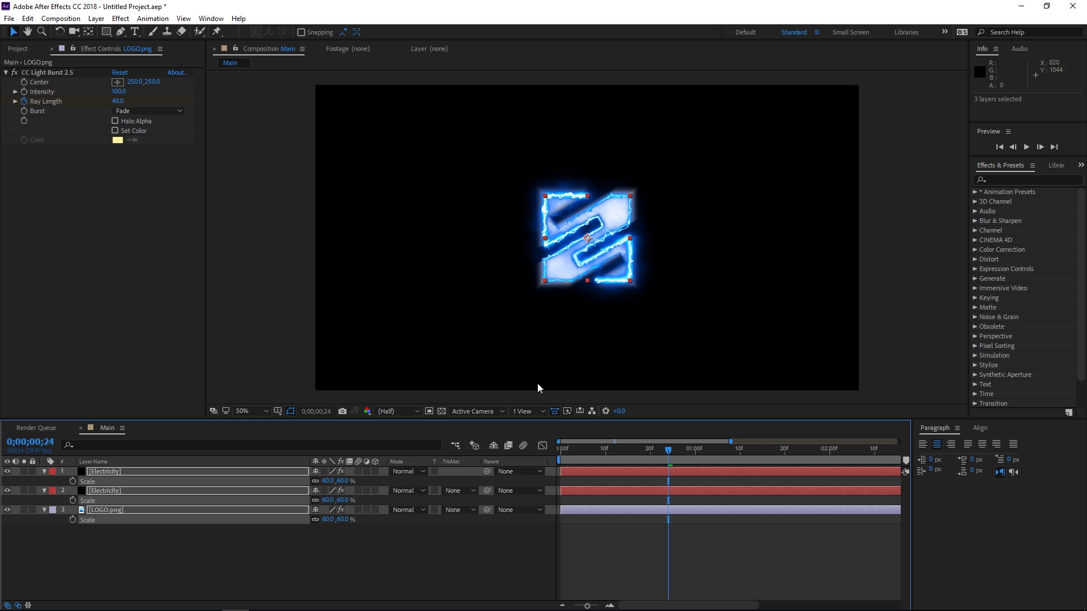
Collapse the three layers' Scale rows and check the Electricity layers' Saber offsets
{"action": "left_click", "coordinate": [56, 539]}
{"action": "left_click", "coordinate": [44, 510]}
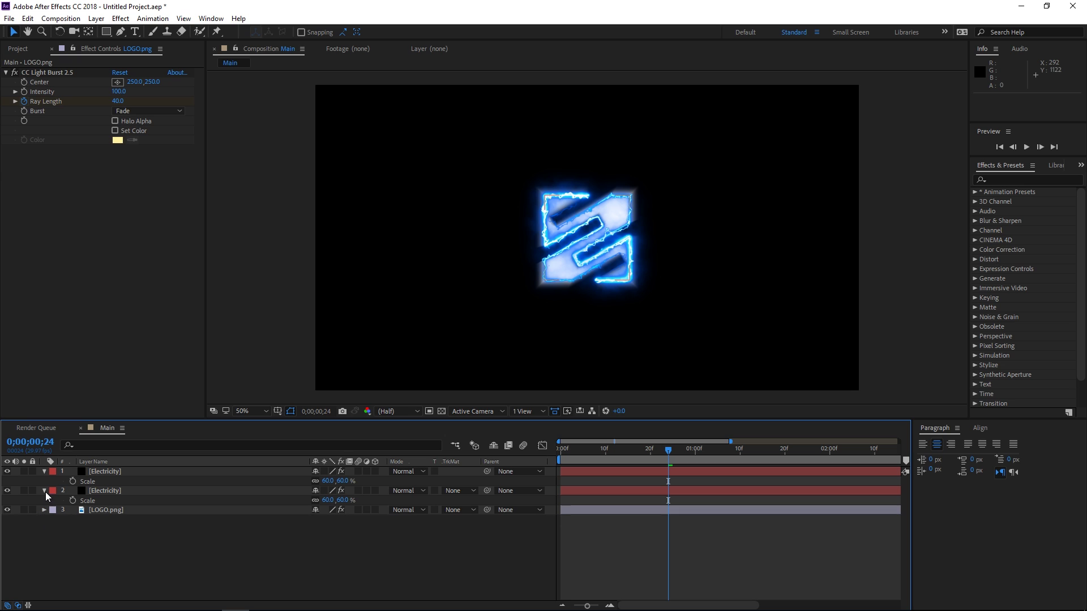
{"action": "left_click", "coordinate": [44, 490]}
{"action": "left_click", "coordinate": [44, 471]}
{"action": "left_click", "coordinate": [115, 480]}
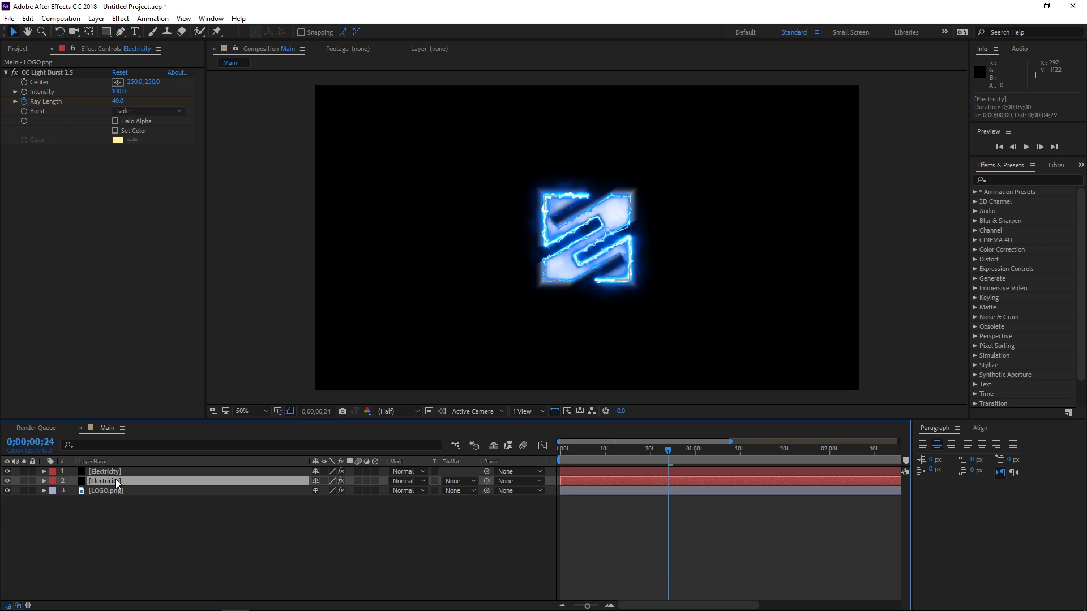
{"action": "left_click", "coordinate": [113, 472]}
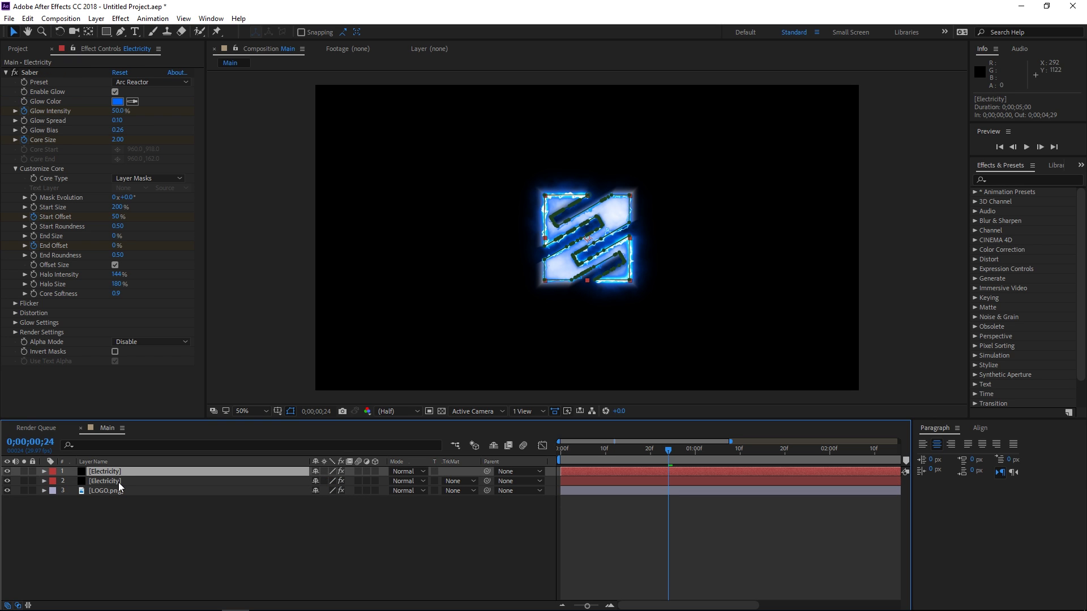
Set the second Electricity layer's Saber Glow Color to pure white
{"action": "left_click", "coordinate": [118, 482]}
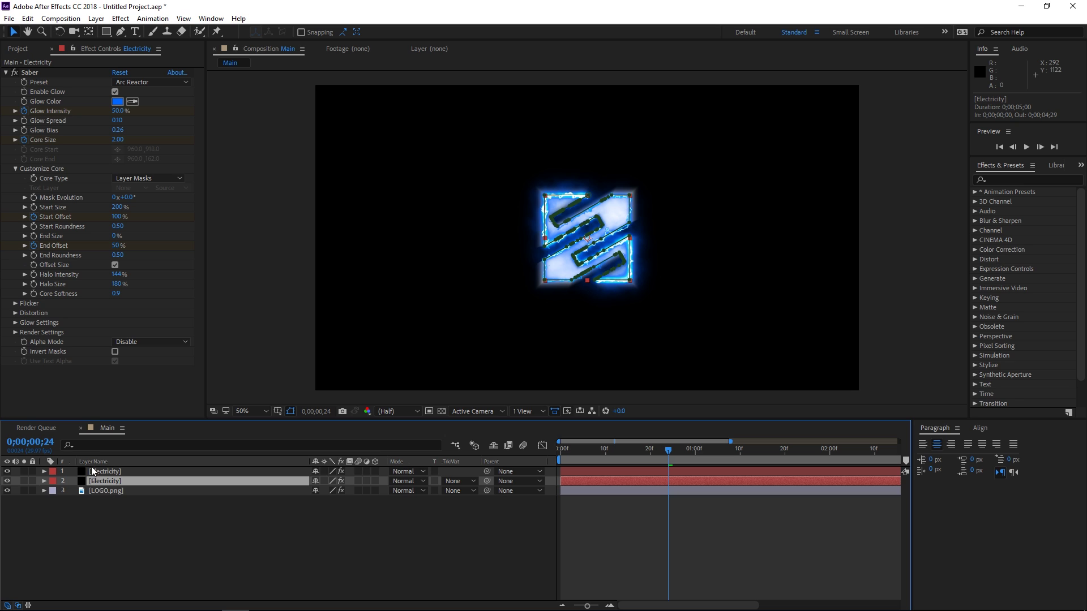
{"action": "left_click", "coordinate": [117, 102]}
{"action": "left_click_drag", "start_coordinate": [111, 306], "coordinate": [2, 274]}
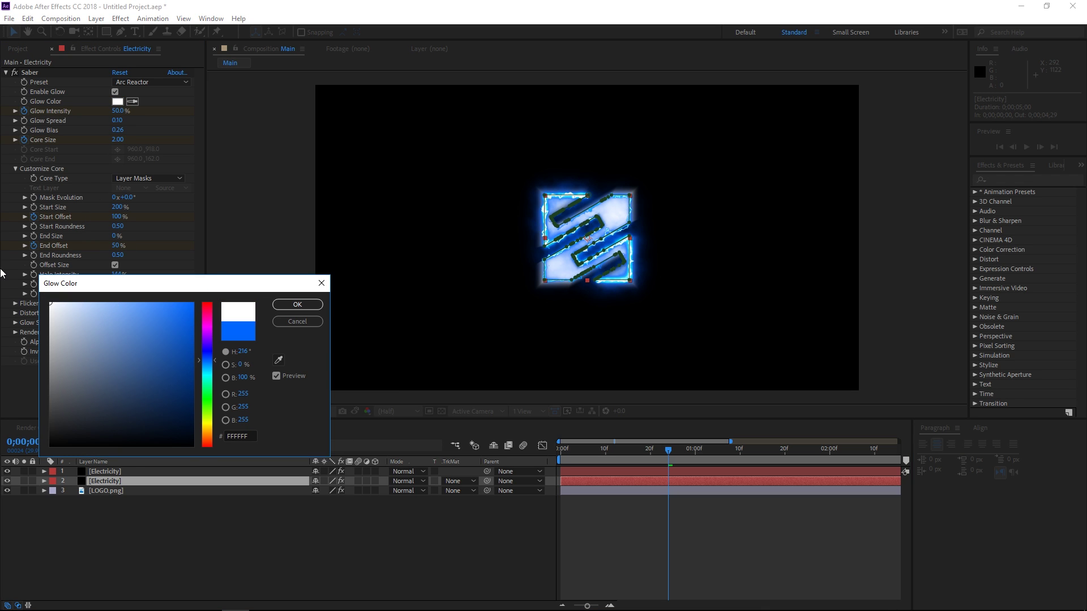
{"action": "left_click", "coordinate": [297, 305]}
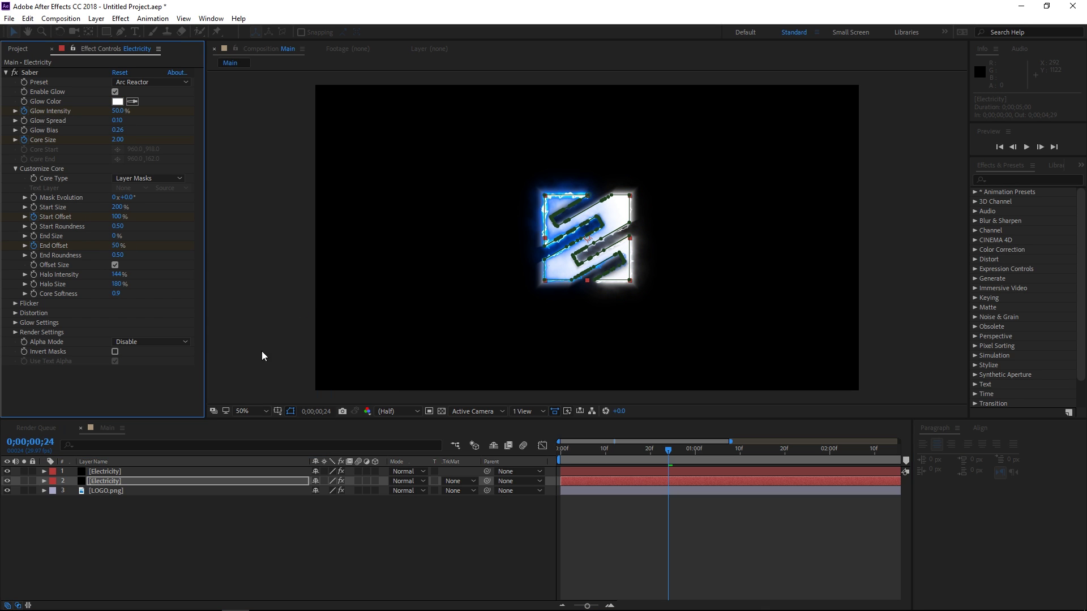
Set the top Electricity layer's Saber Glow Color to pale lime green (C4F67C)
{"action": "left_click", "coordinate": [128, 471]}
{"action": "left_click", "coordinate": [117, 101]}
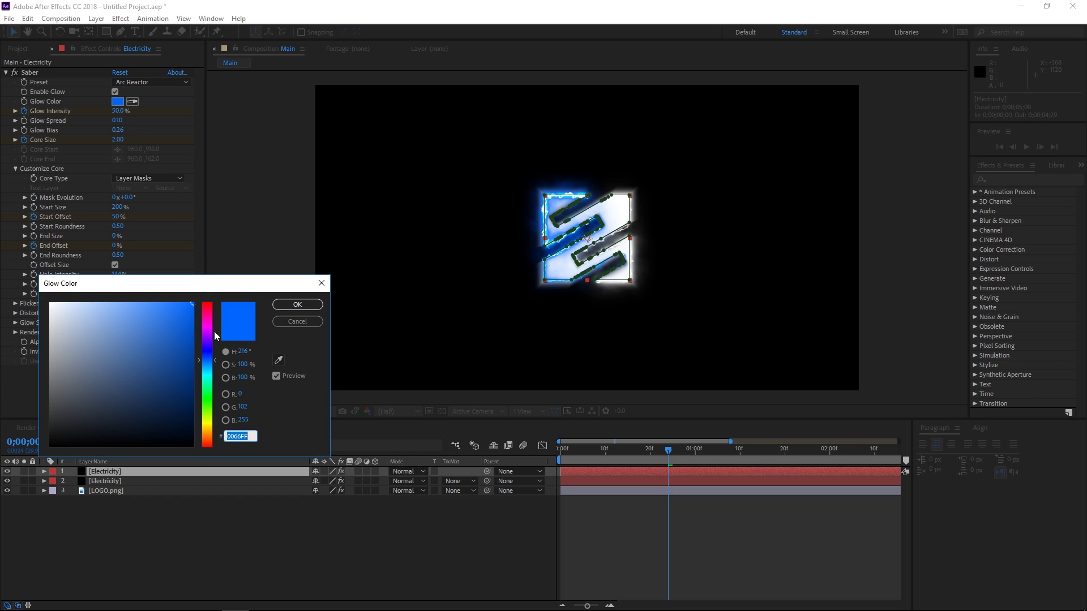
{"action": "left_click_drag", "start_coordinate": [208, 370], "coordinate": [209, 413]}
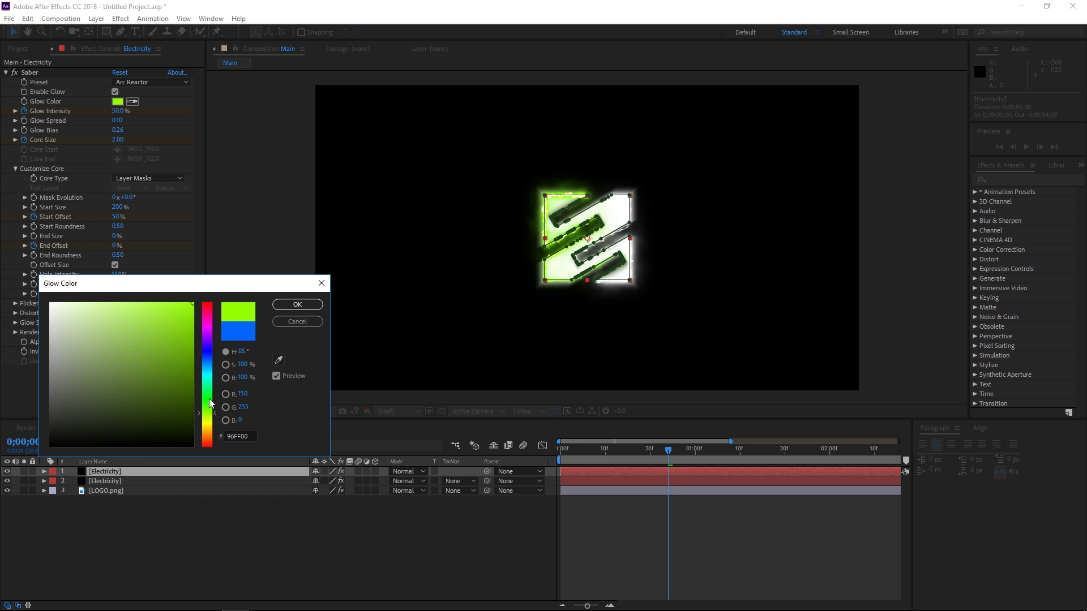
{"action": "mouse_move", "coordinate": [162, 308]}
{"action": "left_mouse_down"}
{"action": "mouse_move", "coordinate": [112, 308]}
{"action": "mouse_move", "coordinate": [121, 308]}
{"action": "left_mouse_up"}
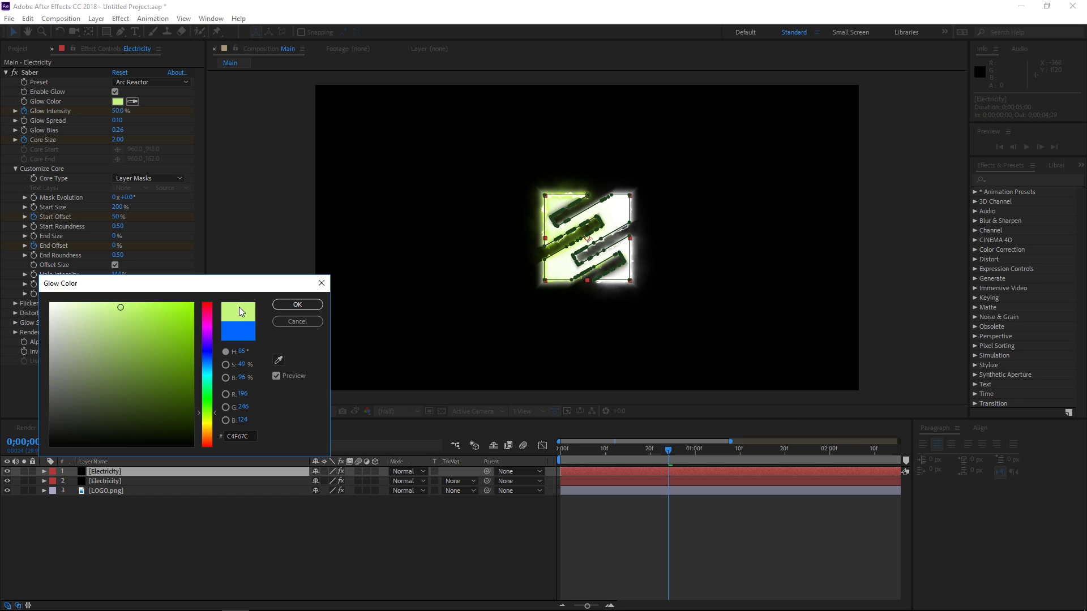
{"action": "left_click", "coordinate": [291, 305]}
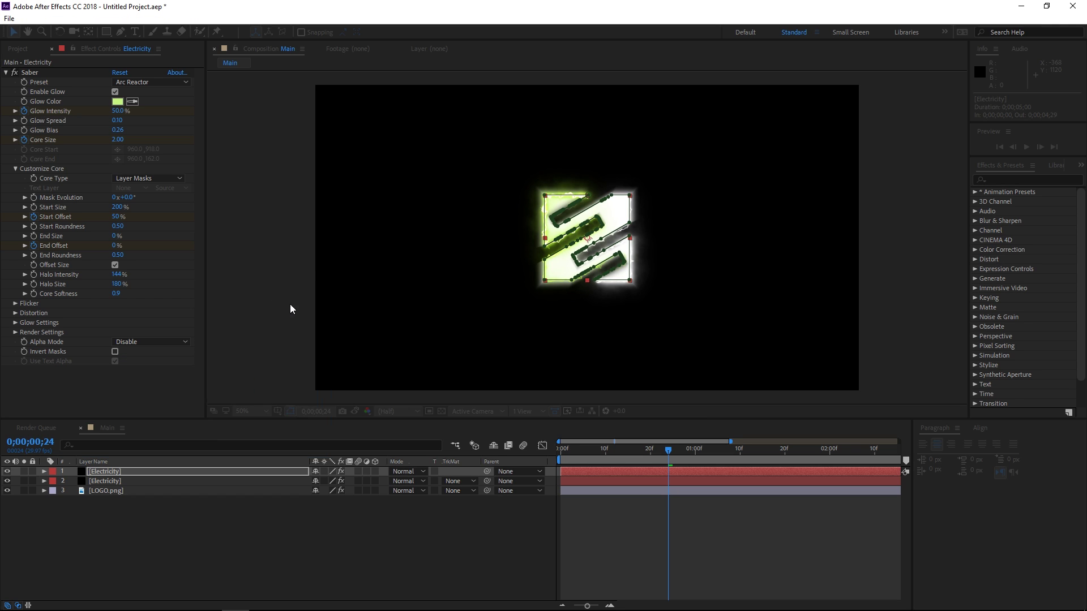
Preview the animation from the start of the composition
{"action": "left_click", "coordinate": [625, 257]}
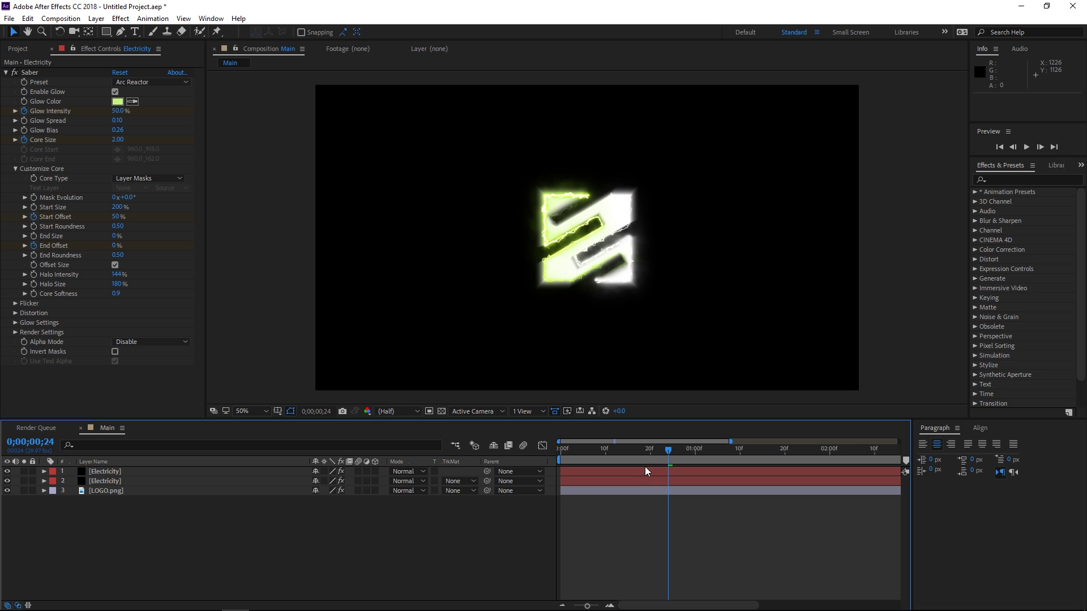
{"action": "left_click_drag", "start_coordinate": [589, 453], "coordinate": [554, 454]}
{"action": "key", "text": "space"}
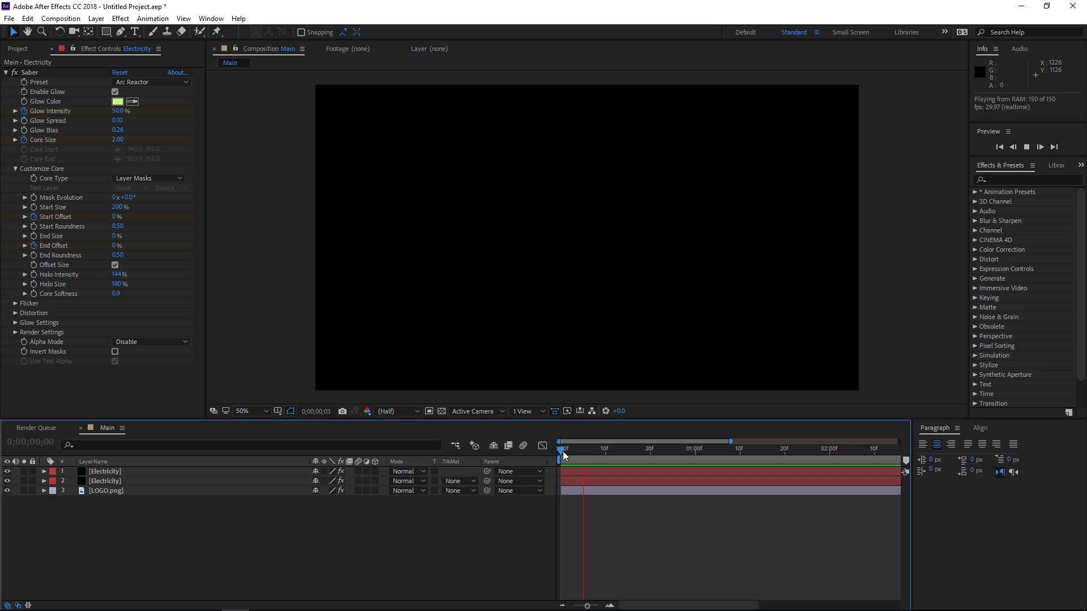
{"action": "key", "text": "space"}
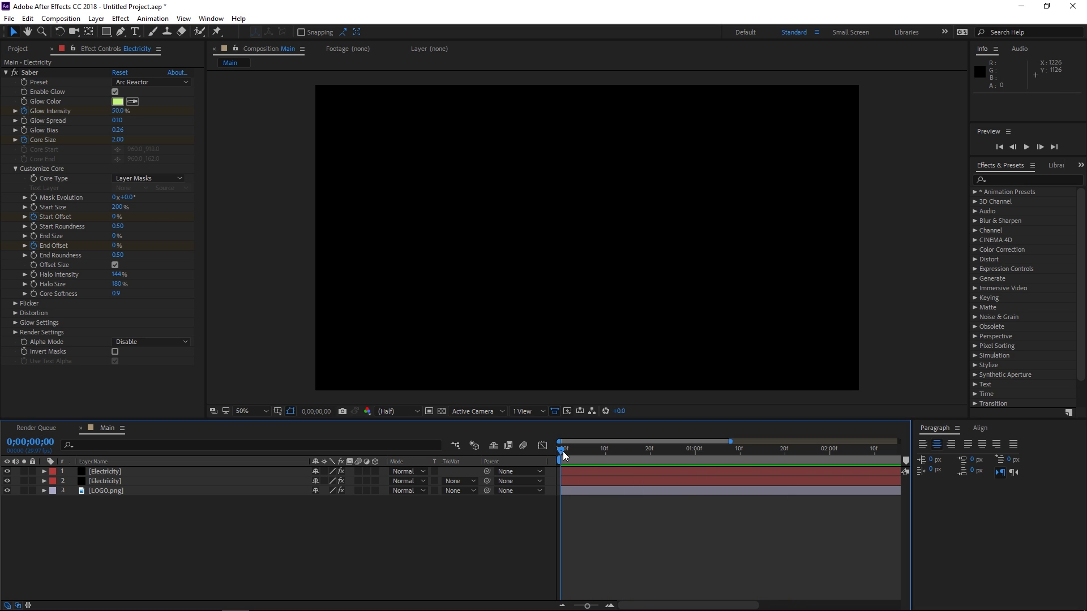
Add METAL.jpg as the bottom layer of Main, scaled to 47%, and check it at 1;05
{"action": "left_click", "coordinate": [15, 50]}
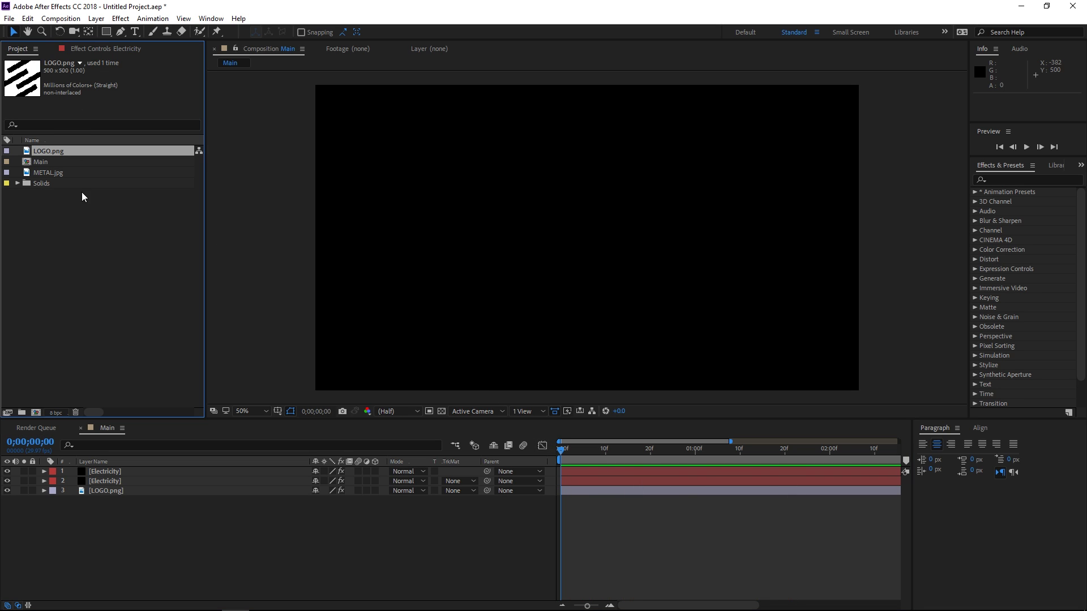
{"action": "left_click_drag", "start_coordinate": [40, 175], "coordinate": [199, 508]}
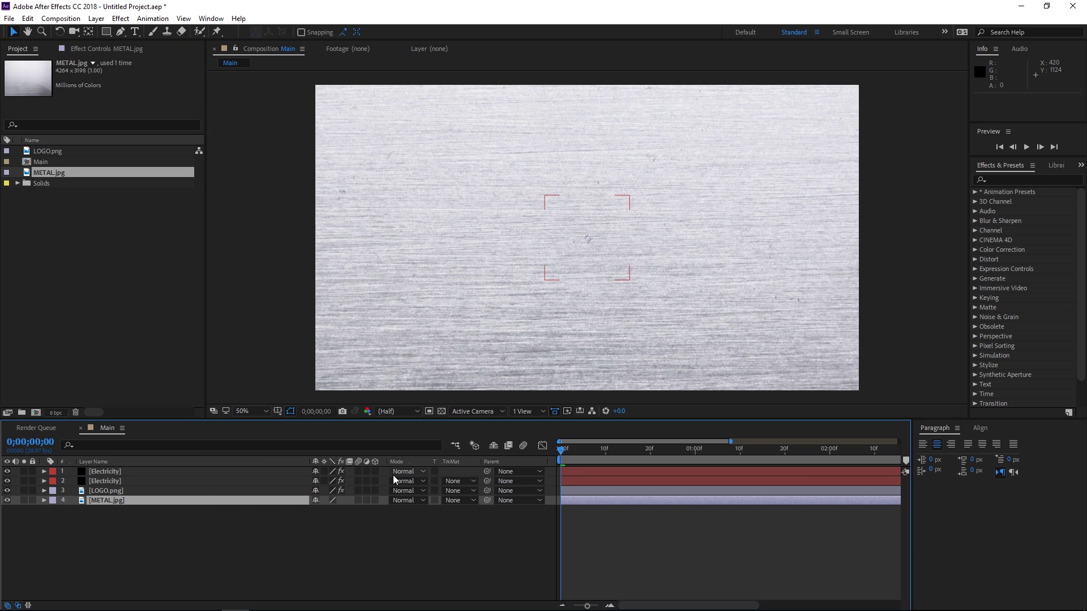
{"action": "key", "text": "s"}
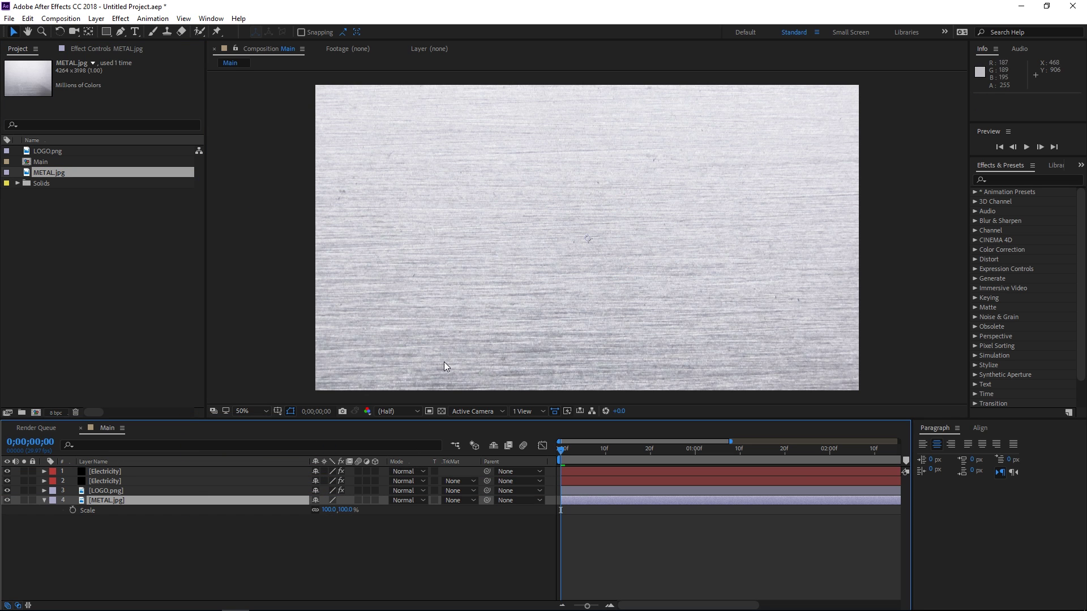
{"action": "mouse_move", "coordinate": [358, 509]}
{"action": "left_mouse_down"}
{"action": "mouse_move", "coordinate": [327, 516]}
{"action": "mouse_move", "coordinate": [342, 516]}
{"action": "left_mouse_up"}
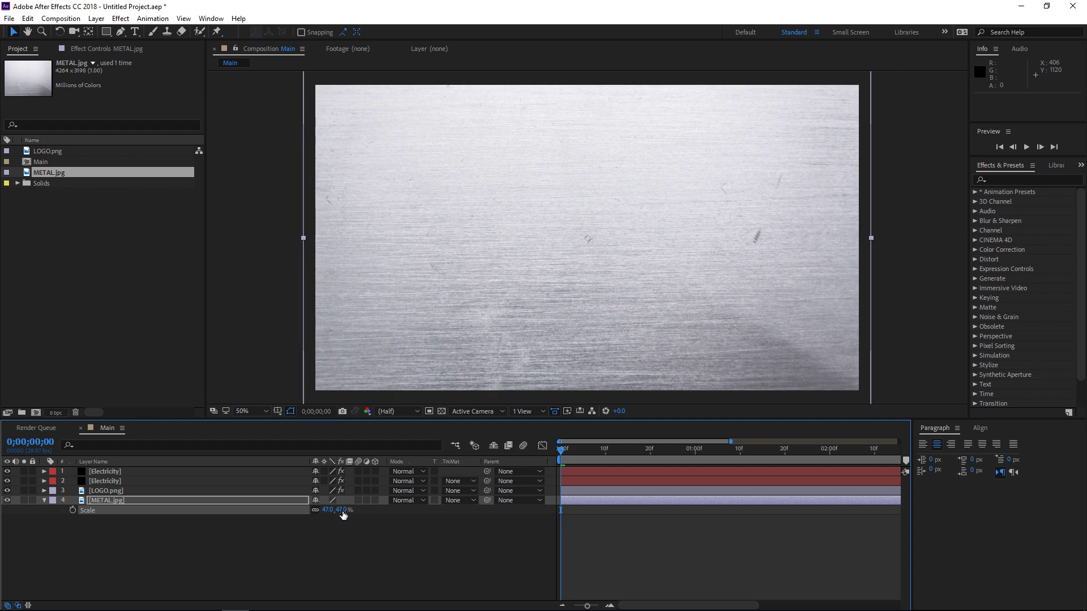
{"action": "left_click", "coordinate": [717, 453]}
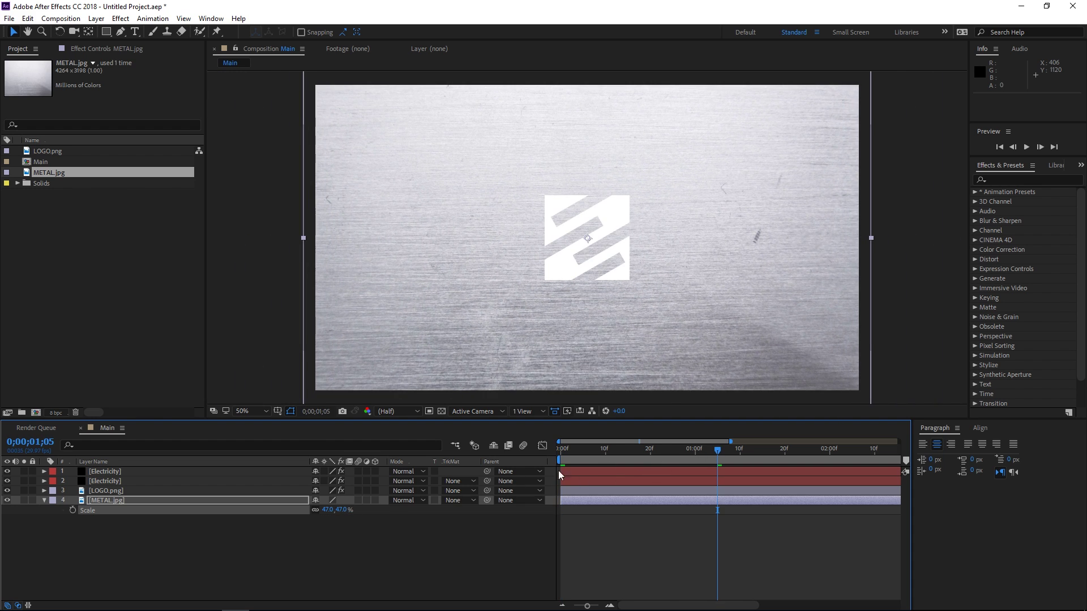
Create a black solid layer and place it just above METAL.jpg
{"action": "right_click", "coordinate": [272, 535]}
{"action": "mouse_move", "coordinate": [300, 409]}
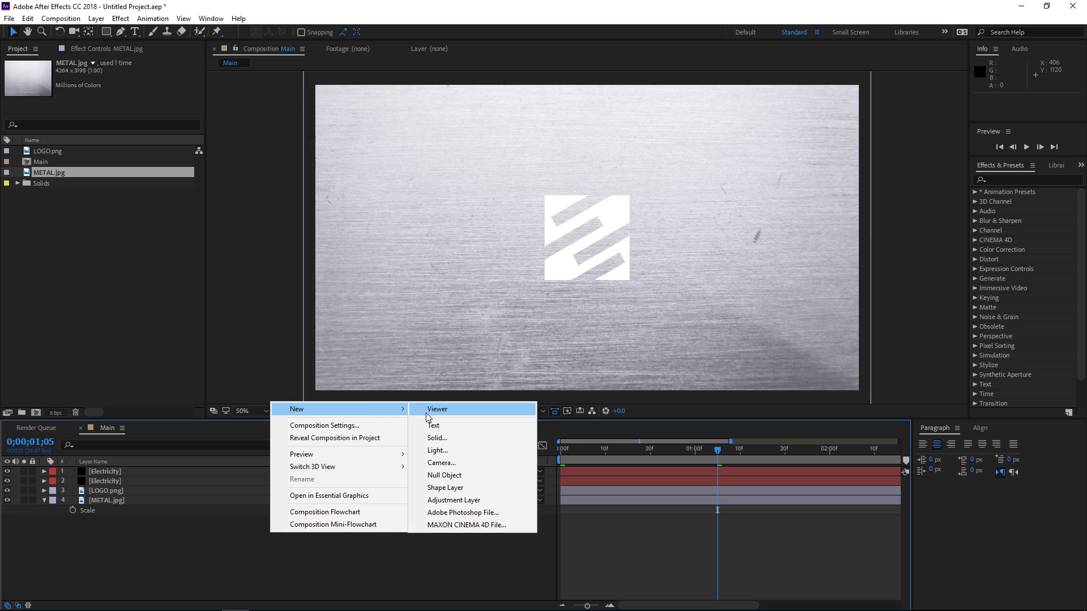
{"action": "left_click", "coordinate": [448, 439]}
{"action": "left_click", "coordinate": [583, 400]}
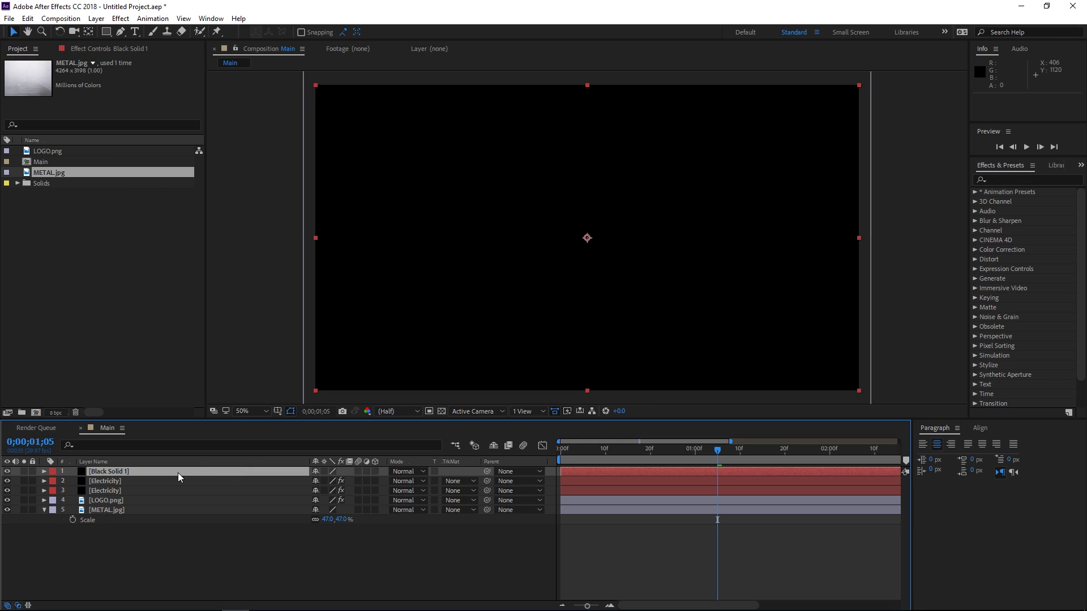
{"action": "left_click_drag", "start_coordinate": [120, 470], "coordinate": [132, 505]}
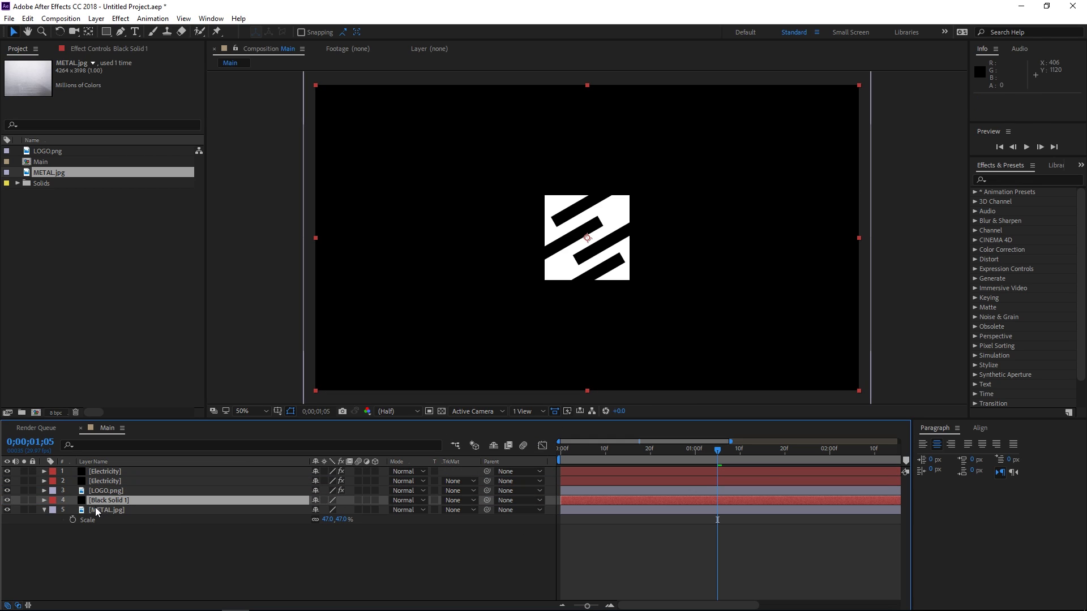
{"action": "left_click", "coordinate": [115, 507]}
{"action": "left_click", "coordinate": [114, 501]}
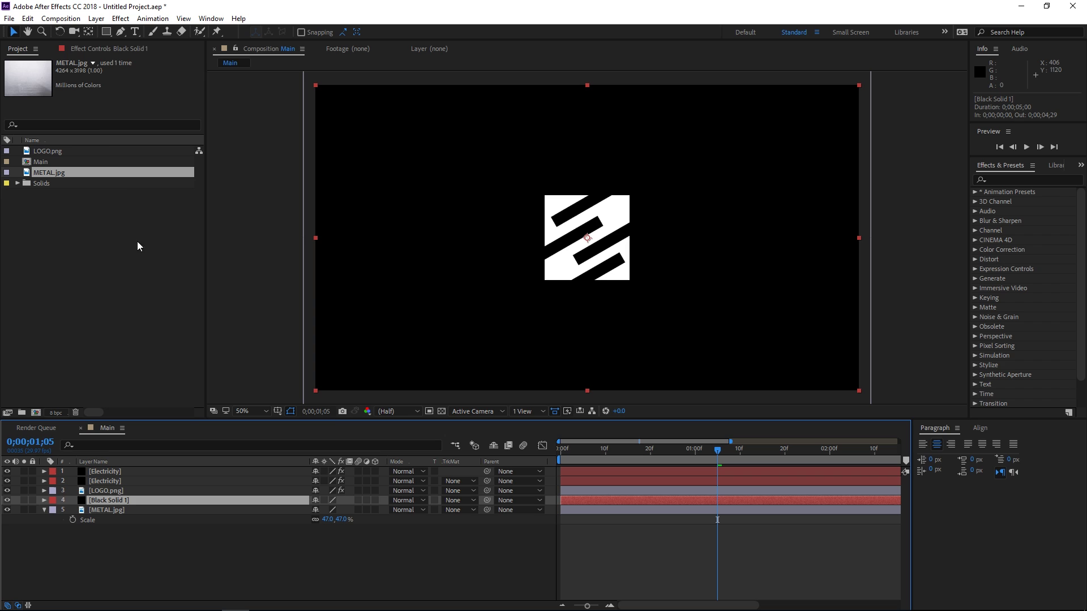
Draw an inverted ellipse mask around the logo on the black solid, feathered 923 pixels
{"action": "left_click", "coordinate": [106, 32]}
{"action": "left_click", "coordinate": [153, 56]}
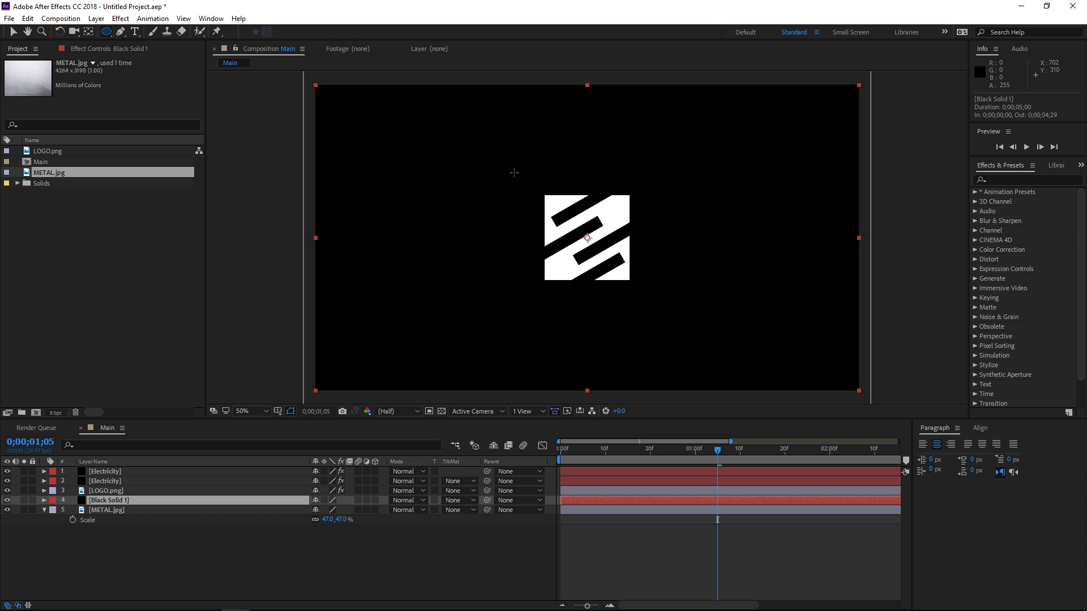
{"action": "left_click_drag", "start_coordinate": [514, 172], "coordinate": [661, 273]}
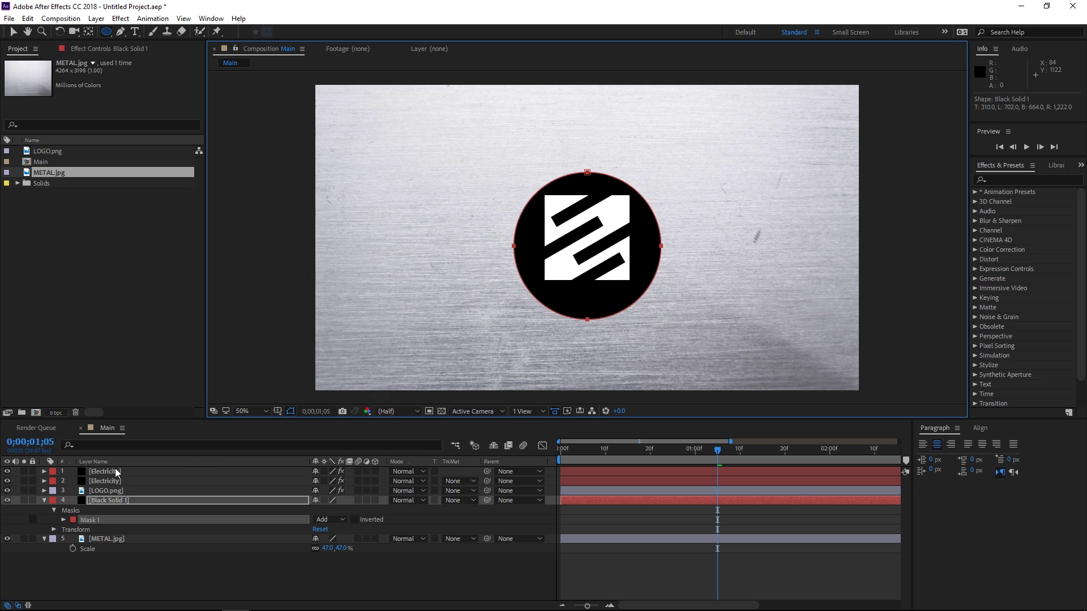
{"action": "left_click", "coordinate": [355, 520]}
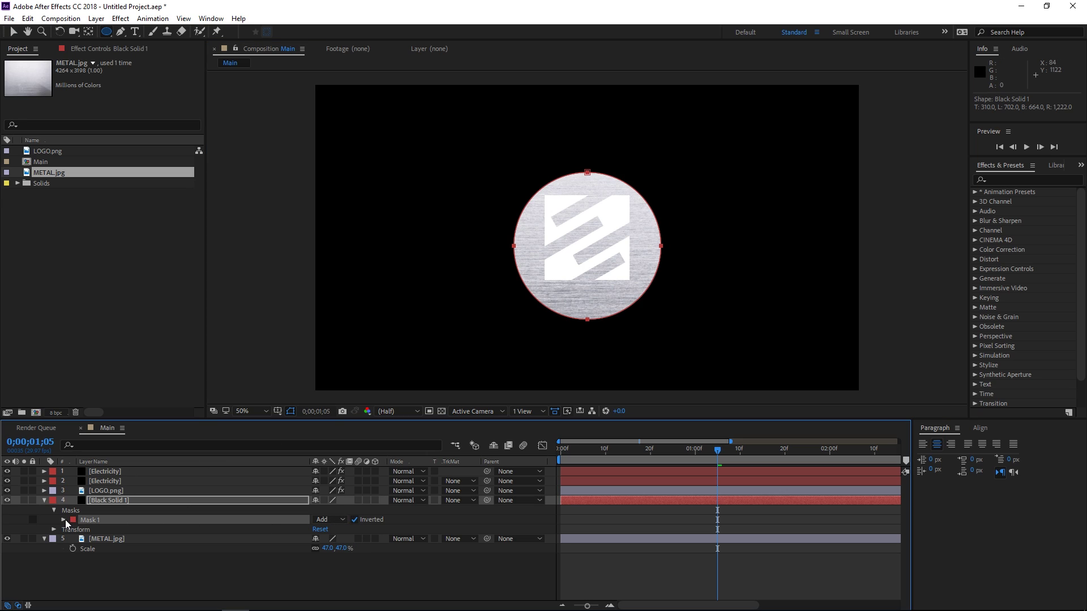
{"action": "left_click", "coordinate": [62, 519]}
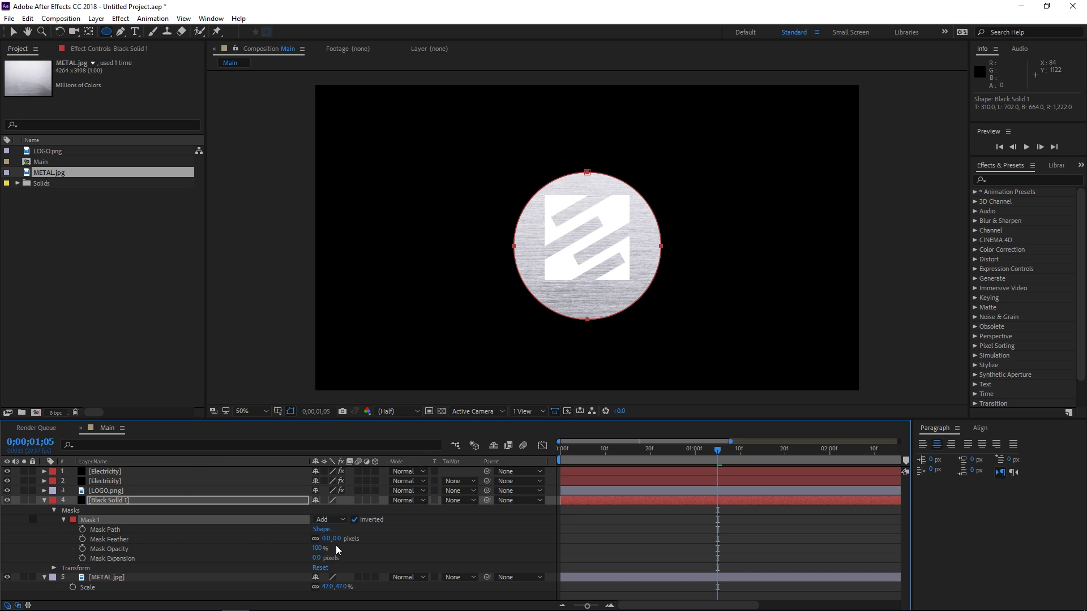
{"action": "left_click_drag", "start_coordinate": [329, 539], "coordinate": [841, 523]}
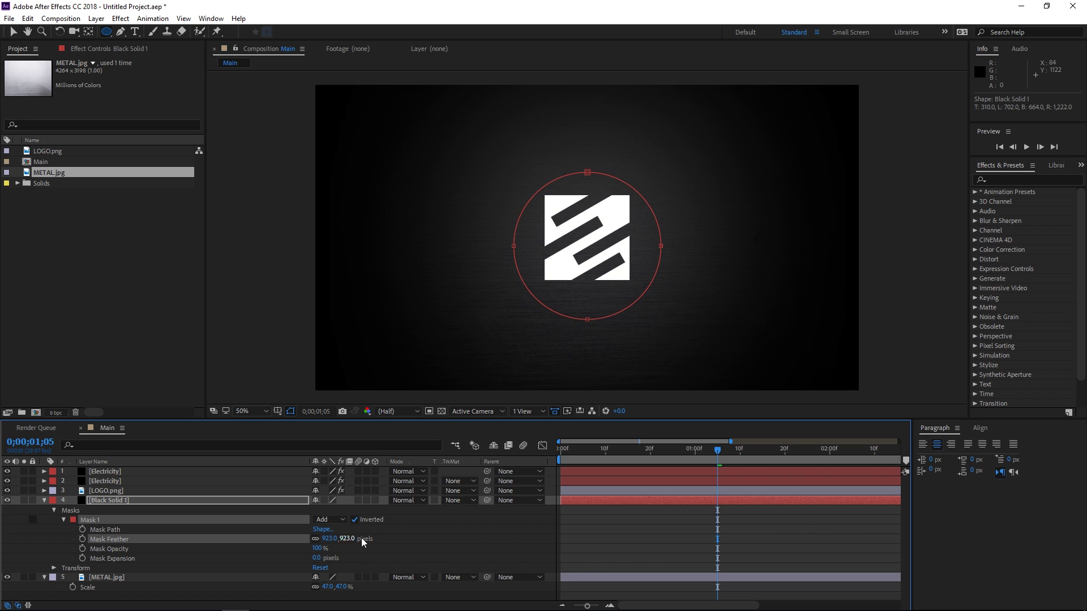
{"action": "left_click", "coordinate": [44, 500]}
{"action": "left_click", "coordinate": [114, 509]}
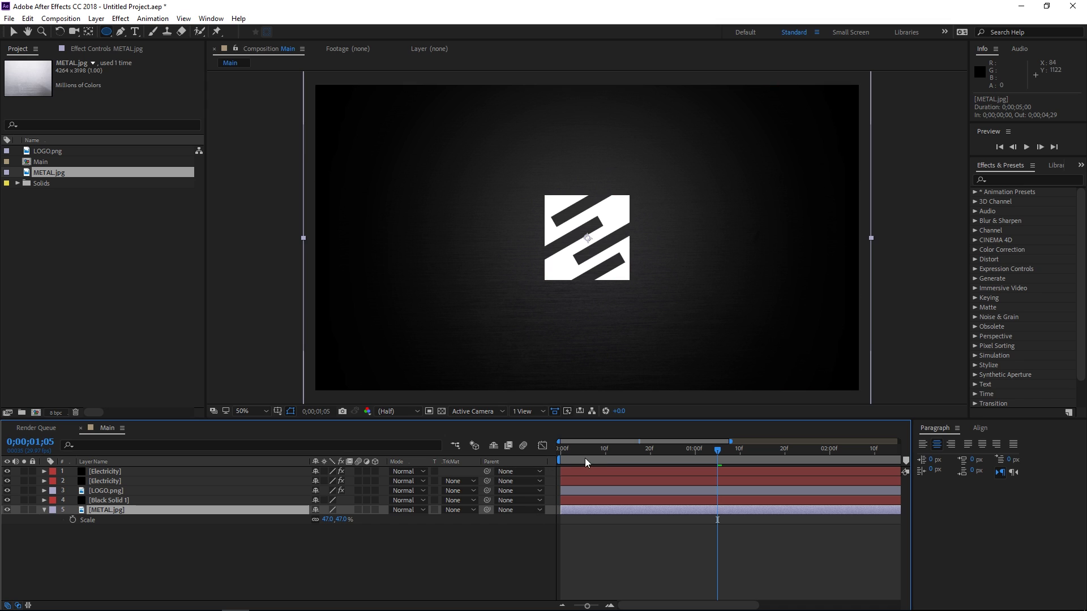
Reveal the top Electricity layer's animated Saber properties and go to frame 10
{"action": "left_click", "coordinate": [579, 472]}
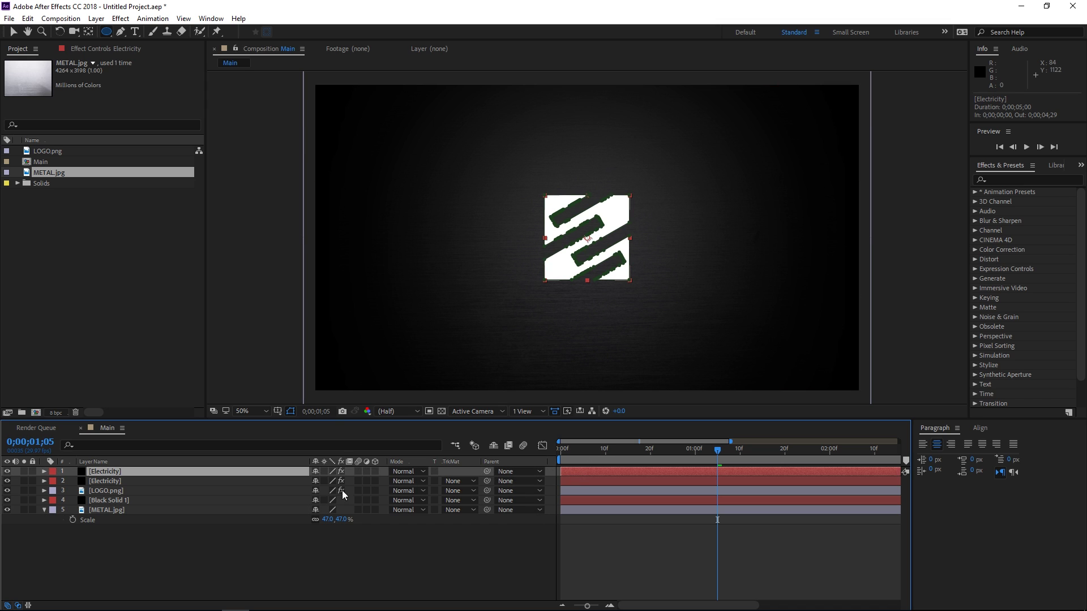
{"action": "left_click", "coordinate": [107, 480]}
{"action": "left_click", "coordinate": [114, 473]}
{"action": "left_click", "coordinate": [114, 480]}
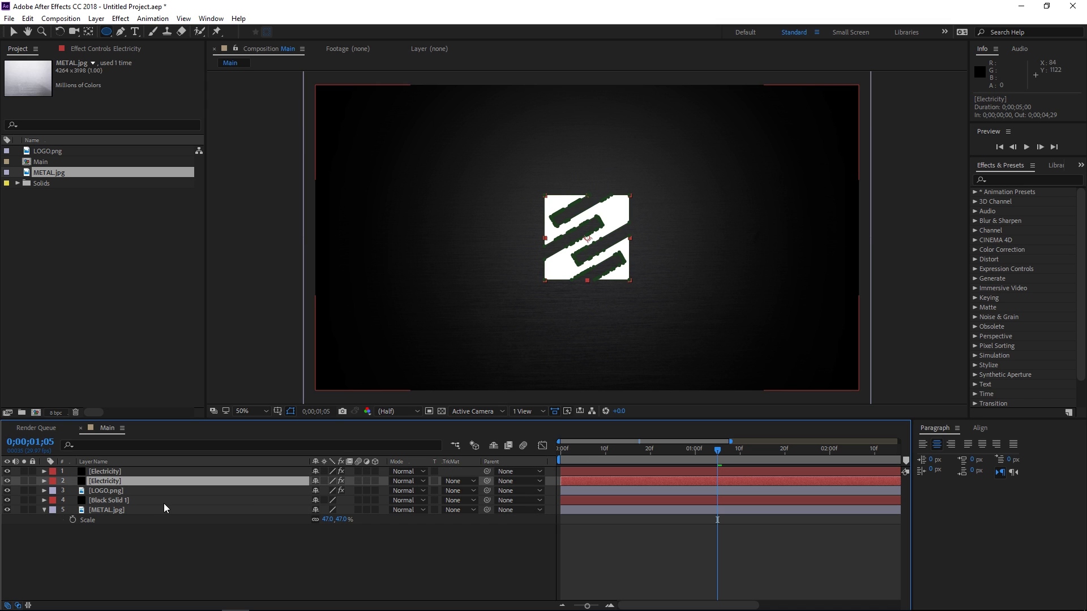
{"action": "left_click", "coordinate": [97, 474]}
{"action": "key", "text": "u"}
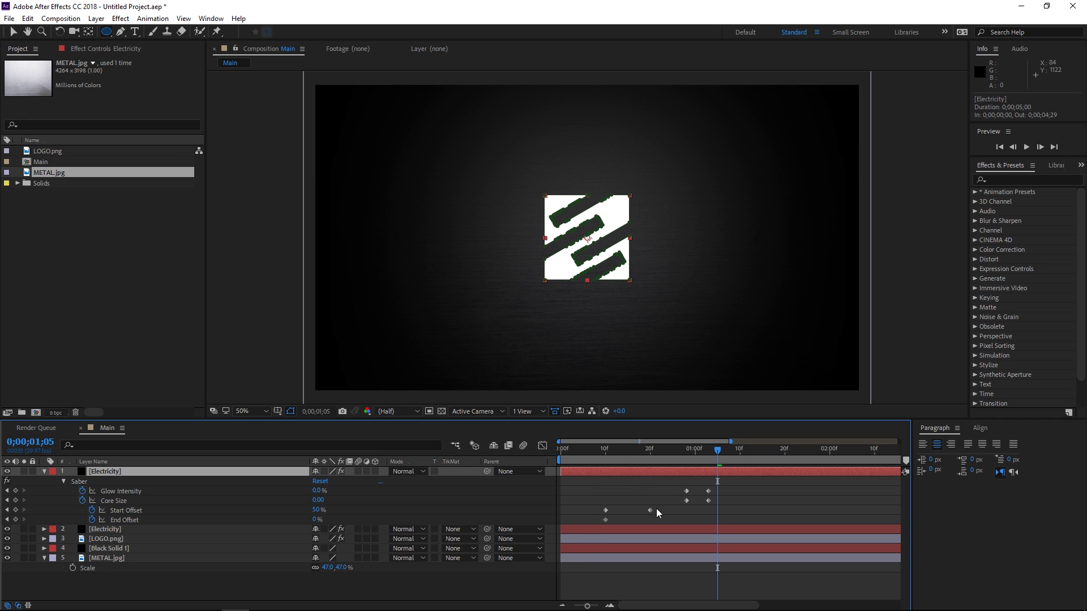
{"action": "left_click", "coordinate": [604, 452]}
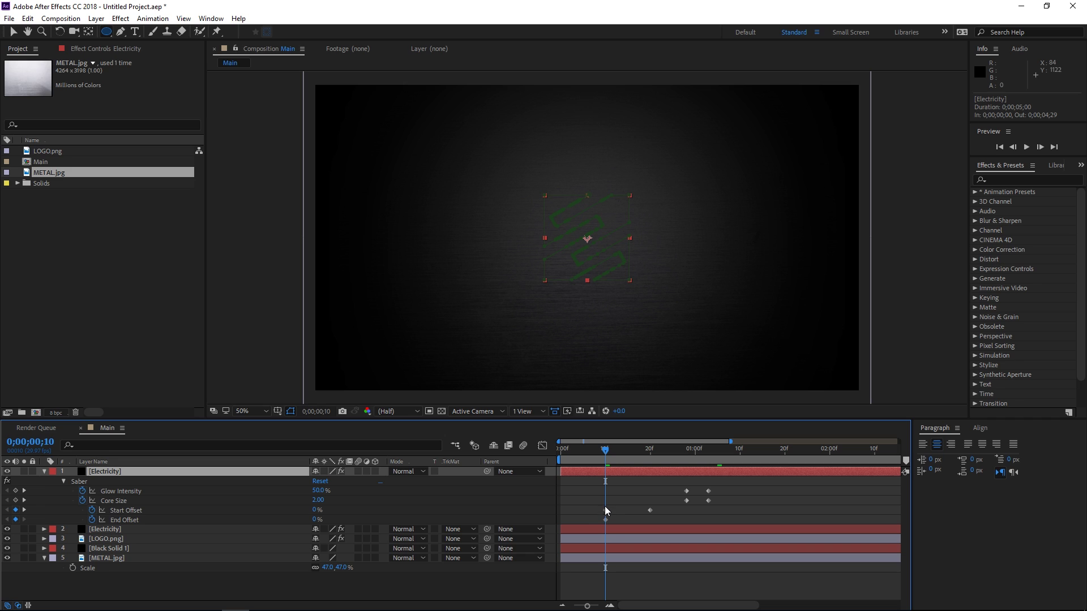
Keyframe METAL.jpg's Opacity at 0% on frame 10 and 90% on frame 20
{"action": "left_click", "coordinate": [223, 560]}
{"action": "key", "text": "t"}
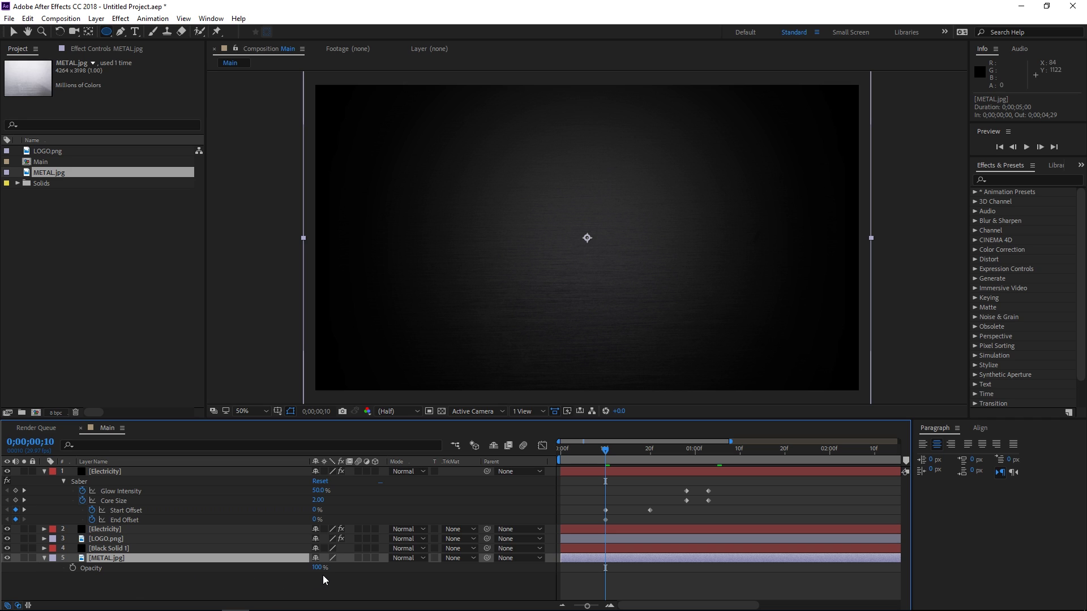
{"action": "left_click_drag", "start_coordinate": [323, 567], "coordinate": [226, 568]}
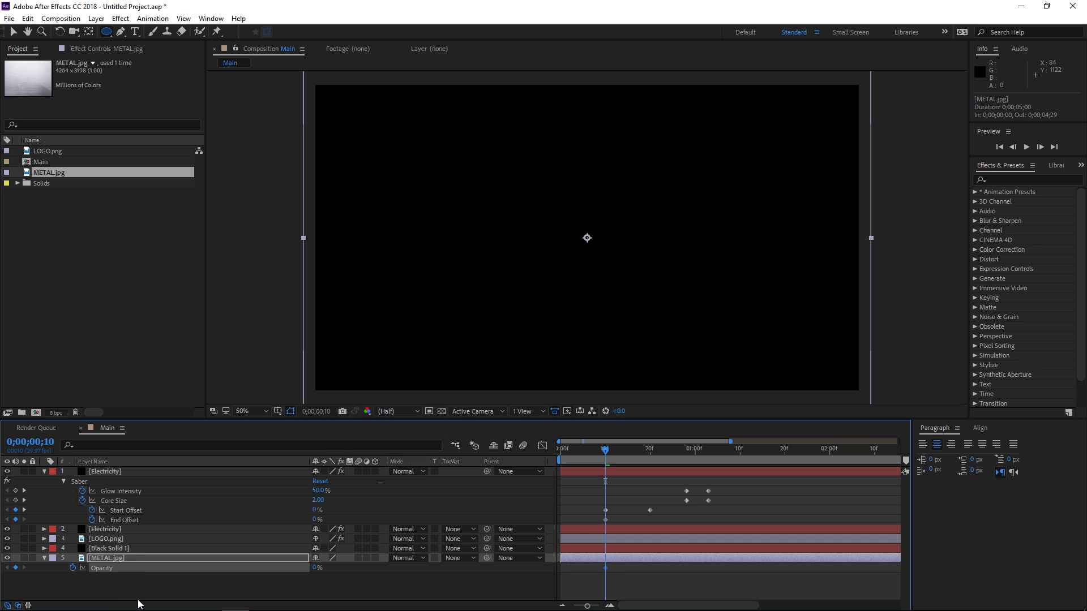
{"action": "left_click", "coordinate": [651, 453]}
{"action": "left_click", "coordinate": [650, 511]}
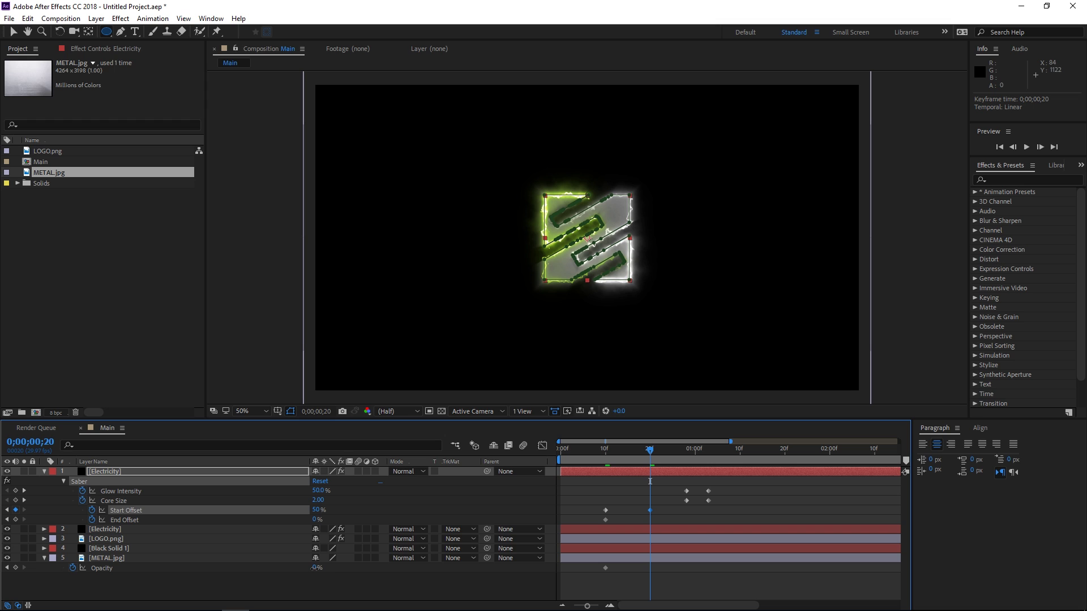
{"action": "left_click_drag", "start_coordinate": [315, 567], "coordinate": [352, 575]}
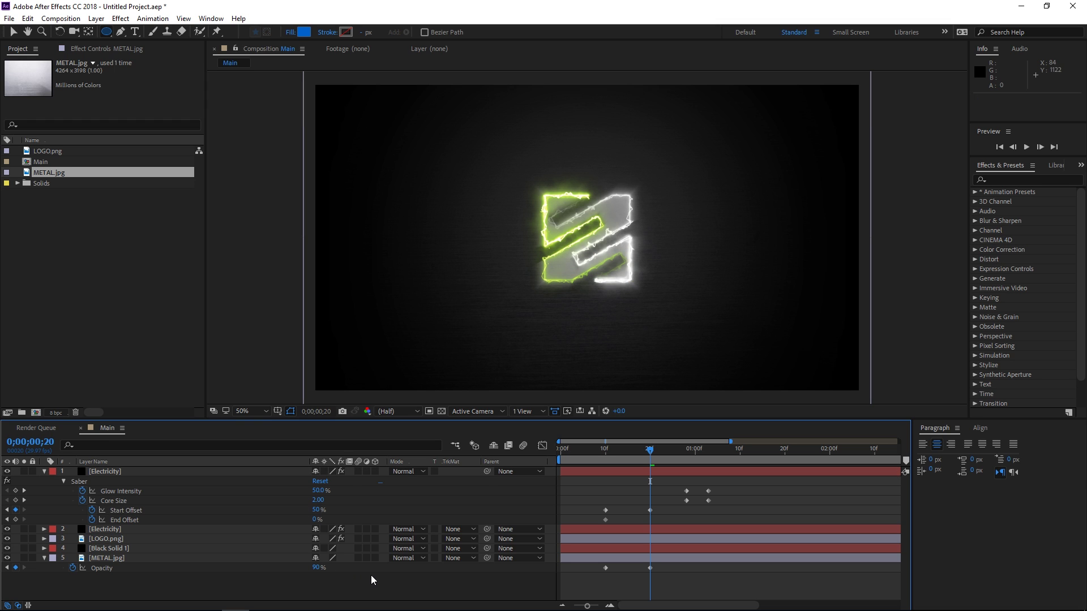
Add a 50% Opacity keyframe at 1;10 on METAL.jpg and preview from the start
{"action": "left_click_drag", "start_coordinate": [660, 447], "coordinate": [710, 456]}
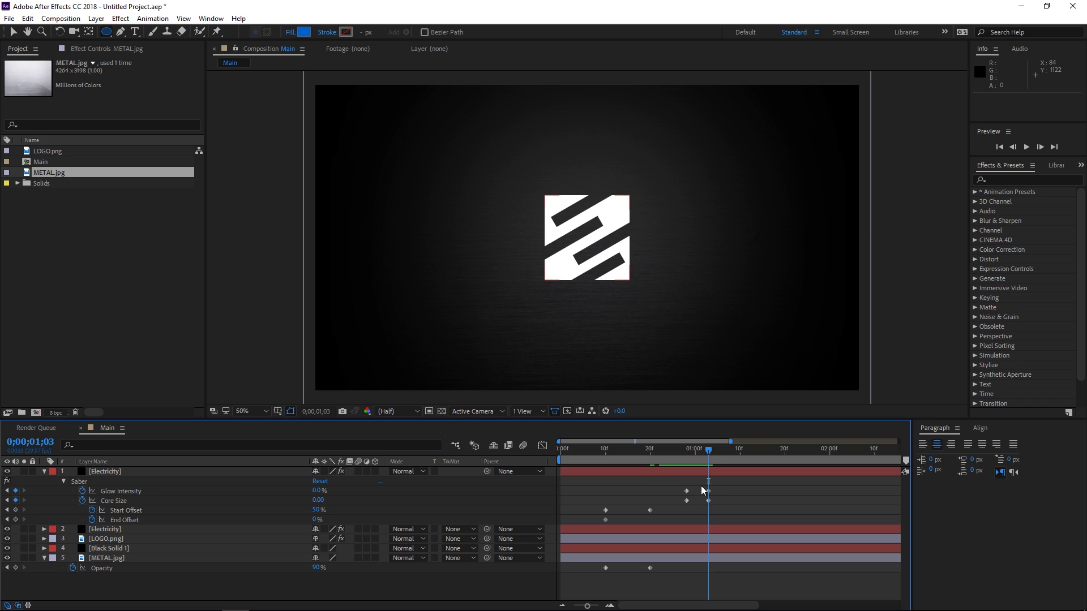
{"action": "left_click", "coordinate": [316, 568]}
{"action": "type", "text": "50"}
{"action": "key", "text": "Return"}
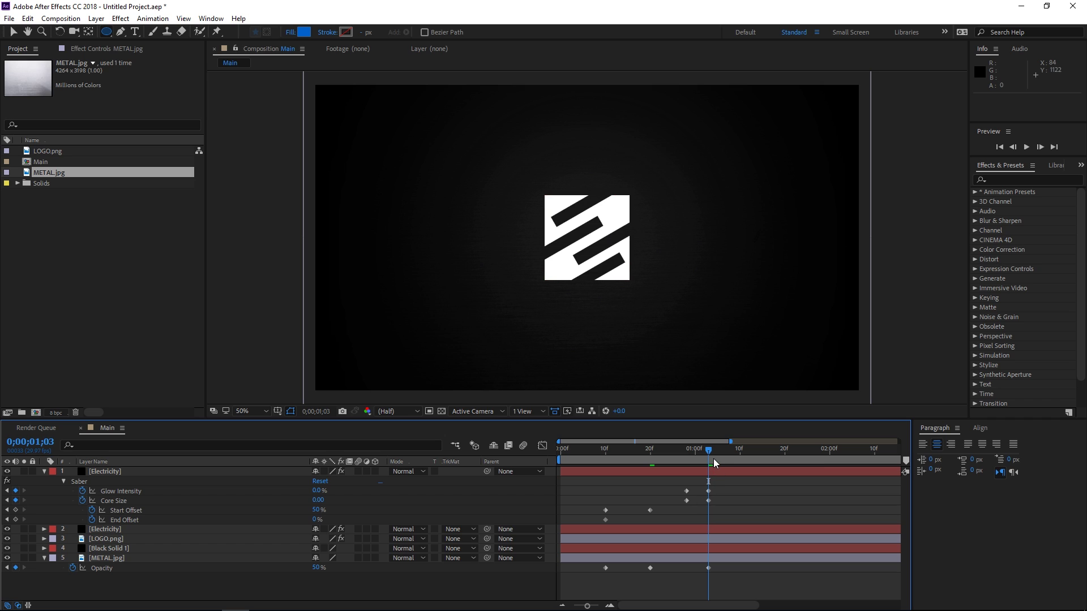
{"action": "left_click_drag", "start_coordinate": [714, 456], "coordinate": [741, 451]}
{"action": "left_click_drag", "start_coordinate": [708, 568], "coordinate": [740, 569]}
{"action": "left_click", "coordinate": [562, 457]}
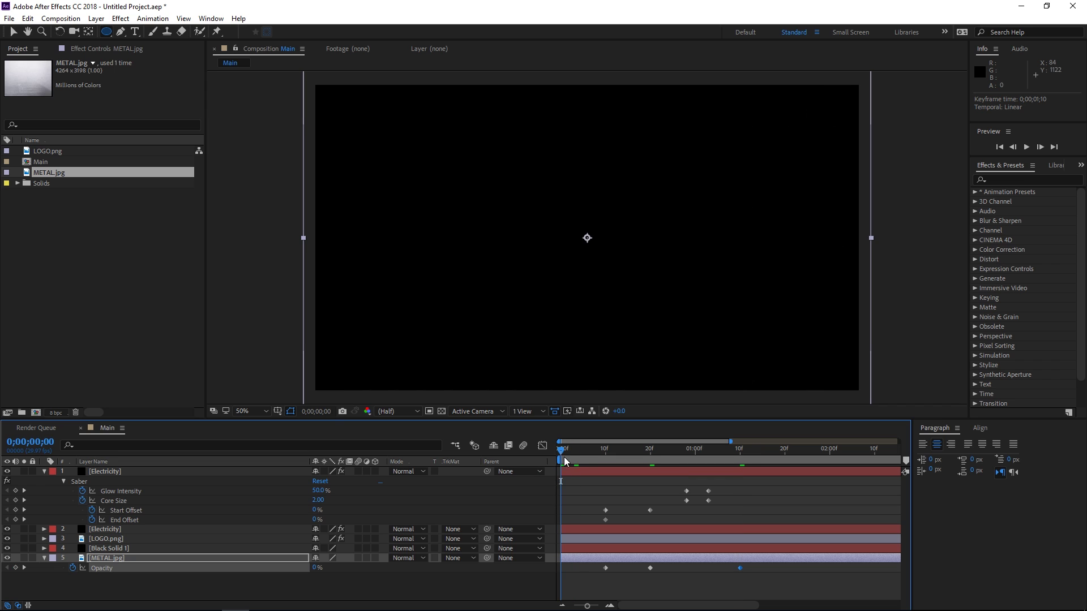
{"action": "key", "text": "space"}
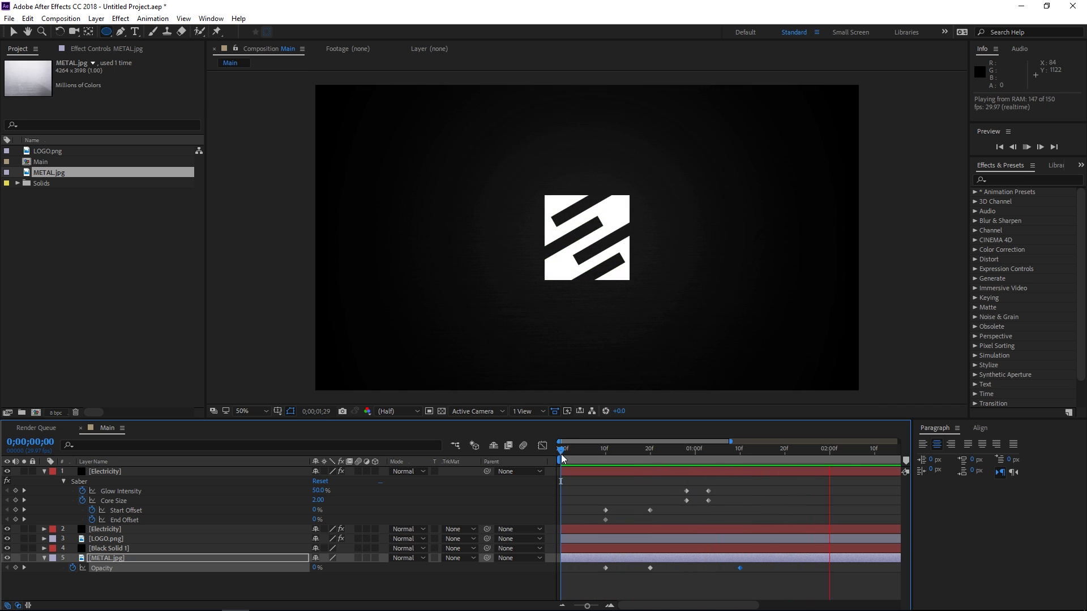
{"action": "key", "text": "space"}
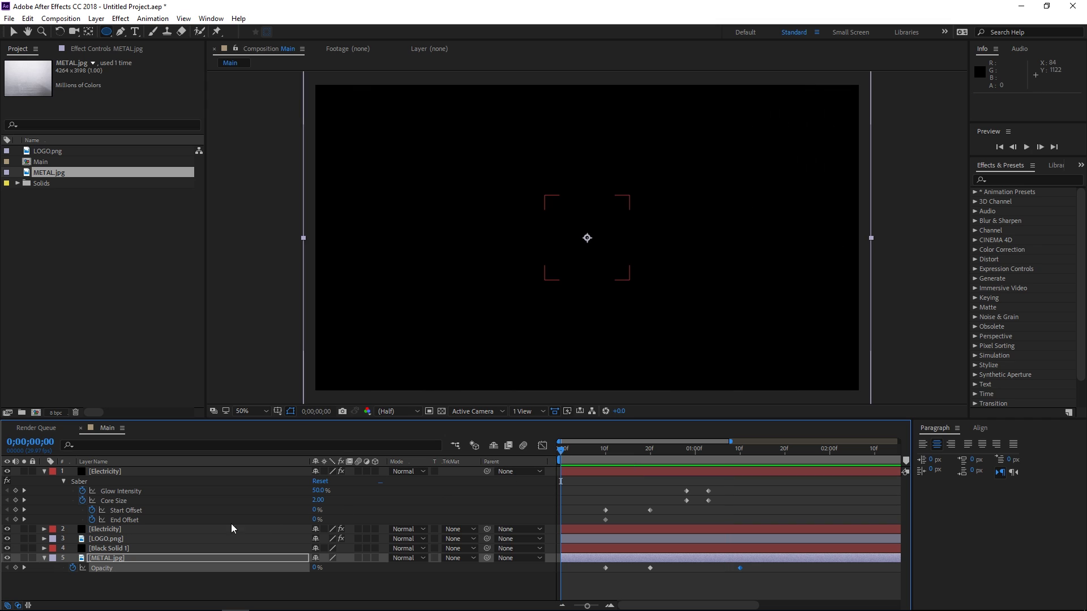
Add a Null 1 layer and parent layers 2 through 6 to it
{"action": "left_click", "coordinate": [45, 559]}
{"action": "right_click", "coordinate": [100, 569]}
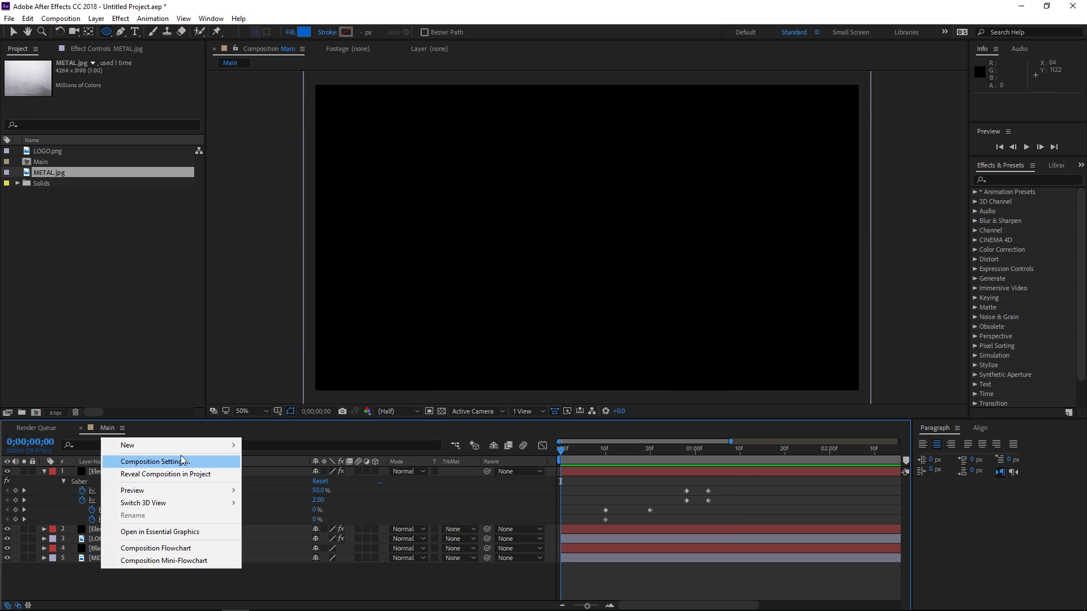
{"action": "mouse_move", "coordinate": [219, 442]}
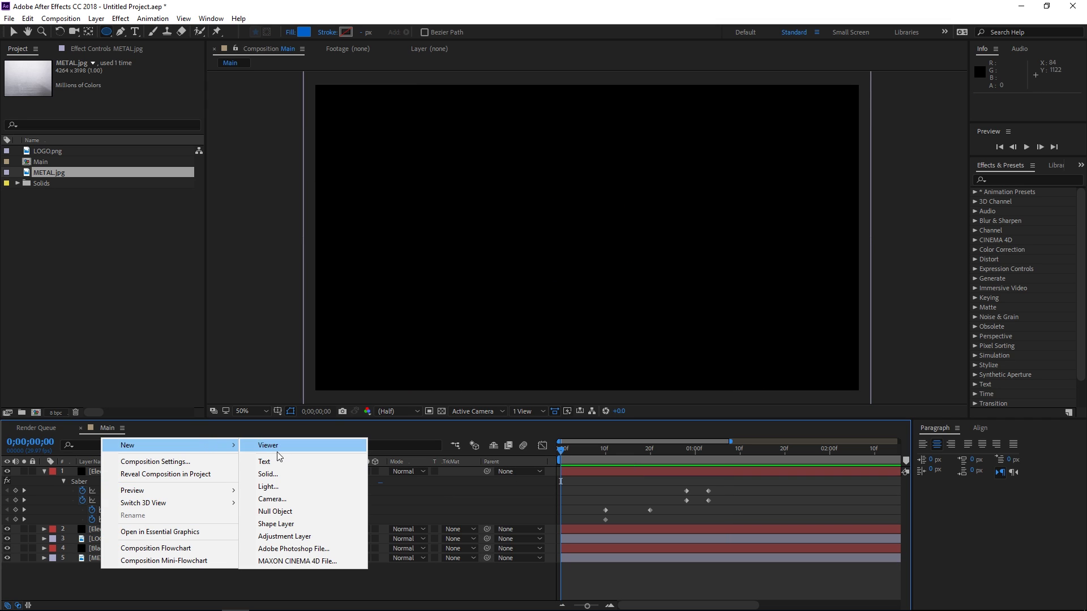
{"action": "left_click", "coordinate": [277, 511]}
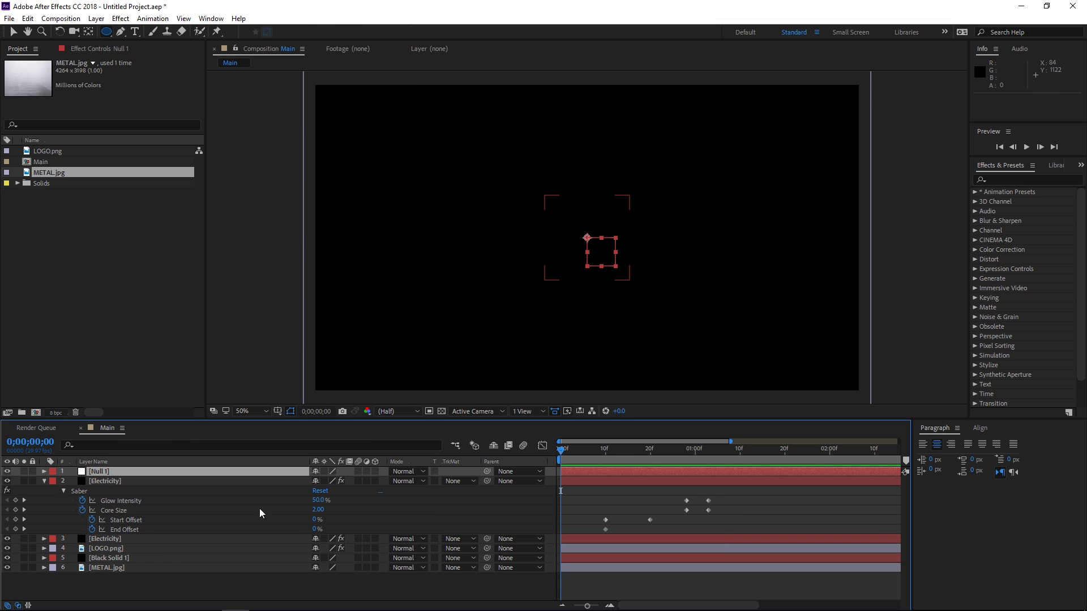
{"action": "left_click", "coordinate": [120, 565]}
{"action": "left_click", "coordinate": [111, 482], "text": "shift"}
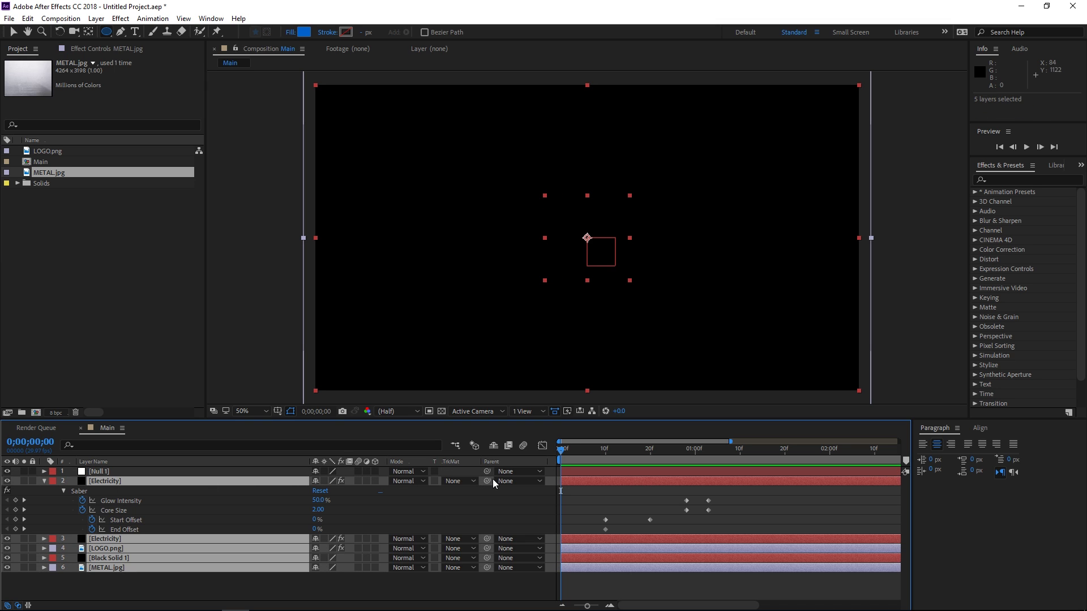
{"action": "left_click_drag", "start_coordinate": [487, 481], "coordinate": [226, 472]}
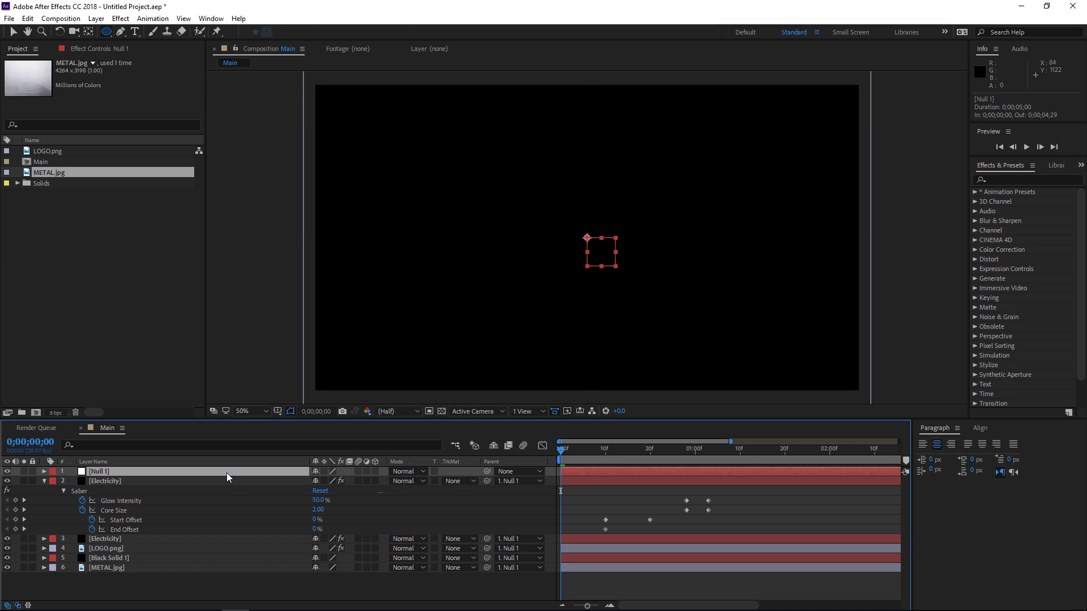
Keyframe Null 1's Scale at 150% on frame 10 and 100% at 1;15
{"action": "key", "text": "s"}
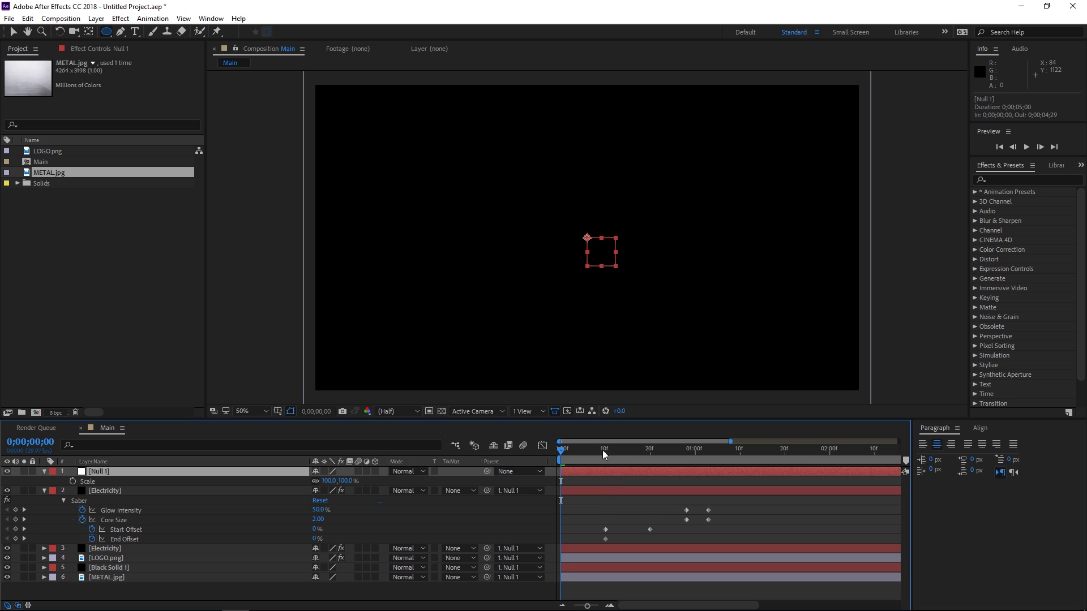
{"action": "left_click", "coordinate": [602, 448]}
{"action": "left_click_drag", "start_coordinate": [602, 449], "coordinate": [607, 449]}
{"action": "left_click", "coordinate": [73, 481]}
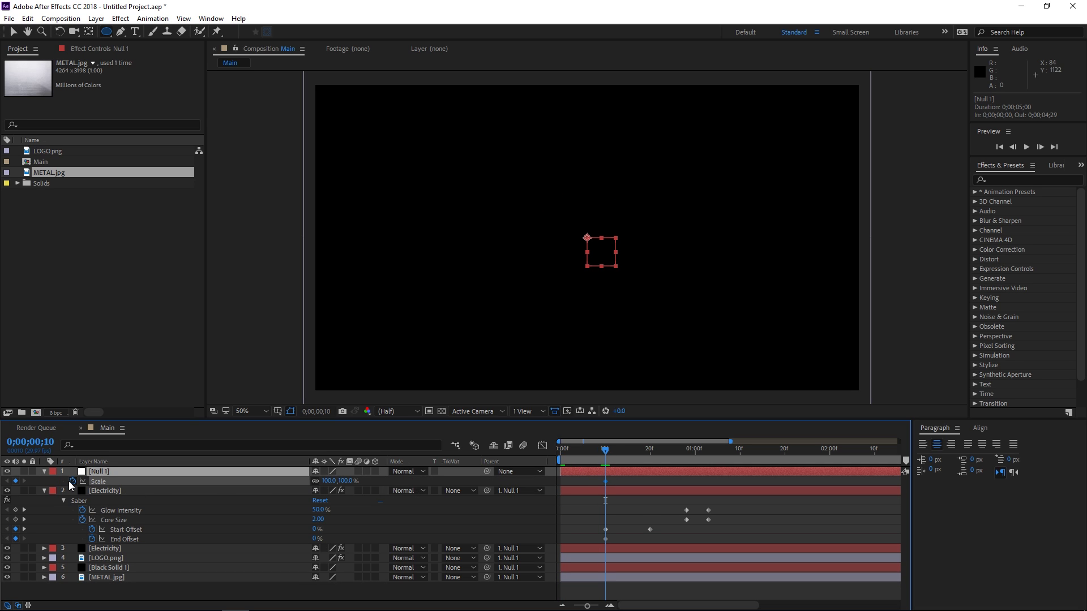
{"action": "left_click", "coordinate": [346, 481]}
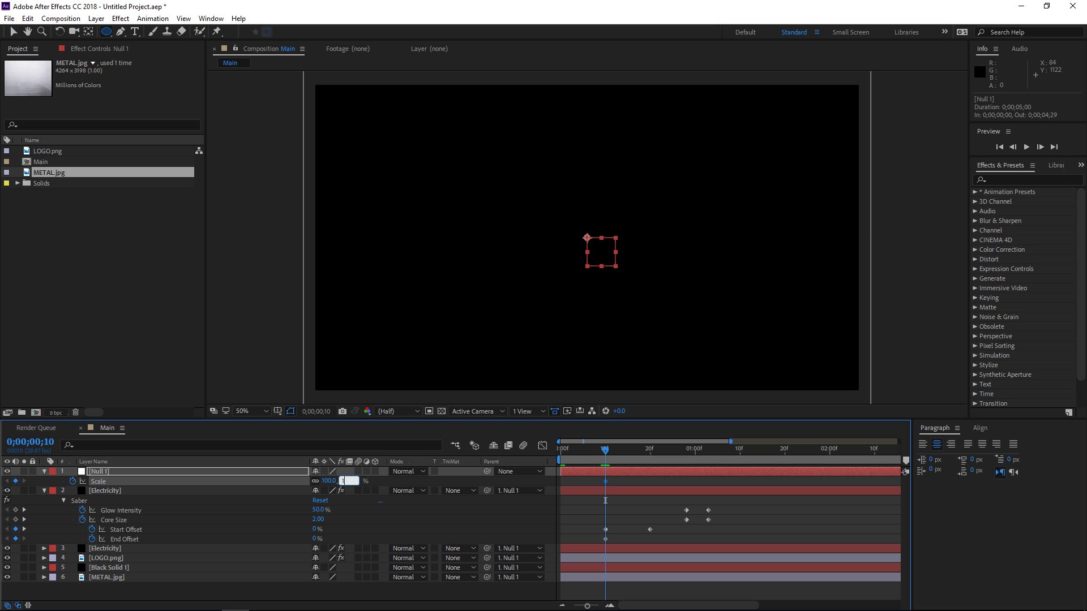
{"action": "left_click", "coordinate": [395, 482]}
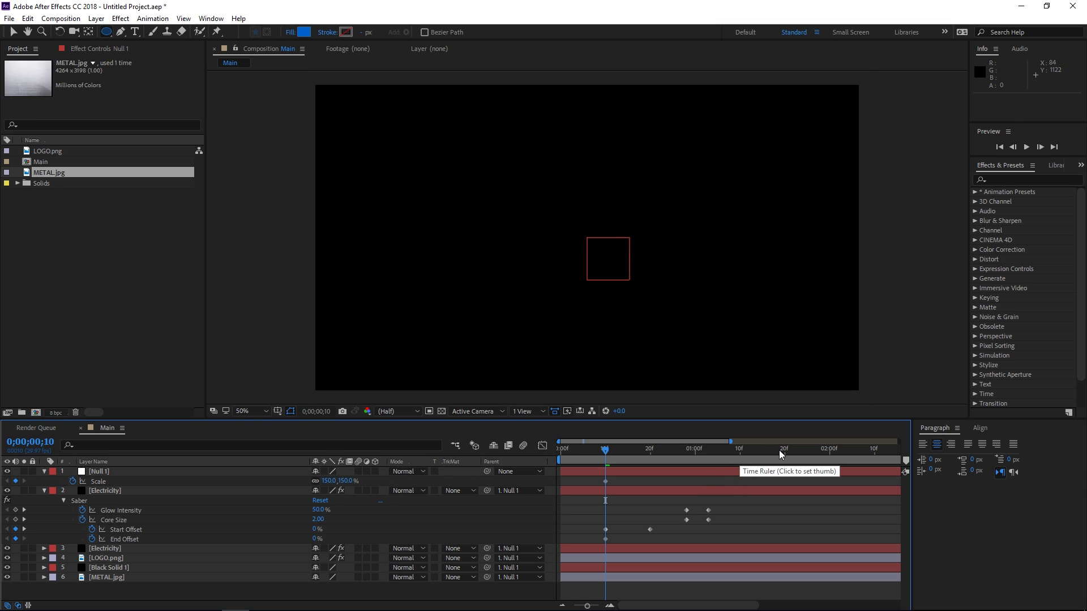
{"action": "left_click_drag", "start_coordinate": [779, 451], "coordinate": [763, 451]}
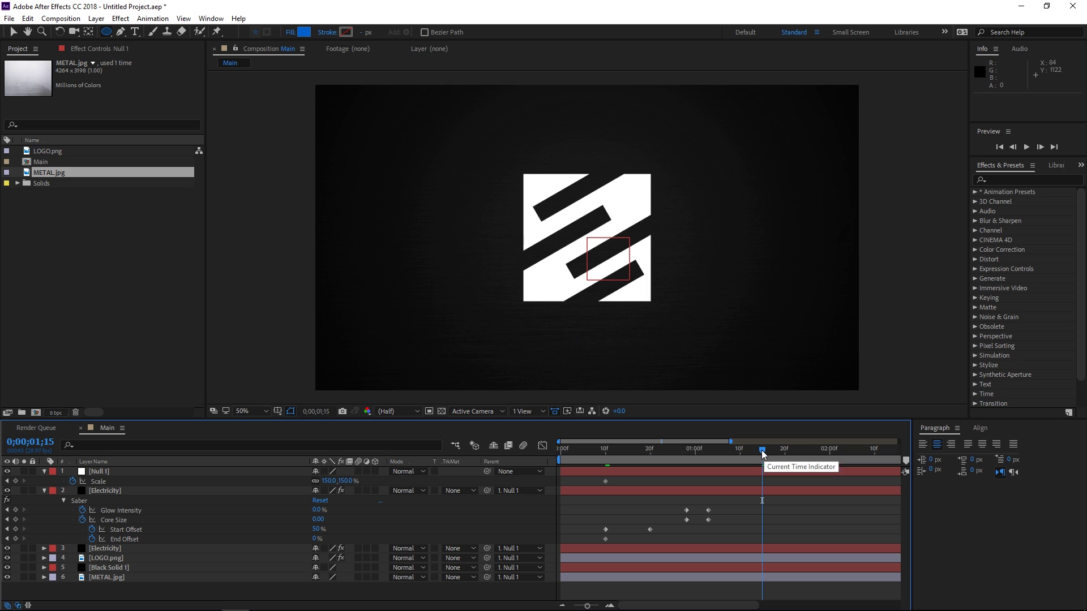
{"action": "left_click", "coordinate": [347, 480]}
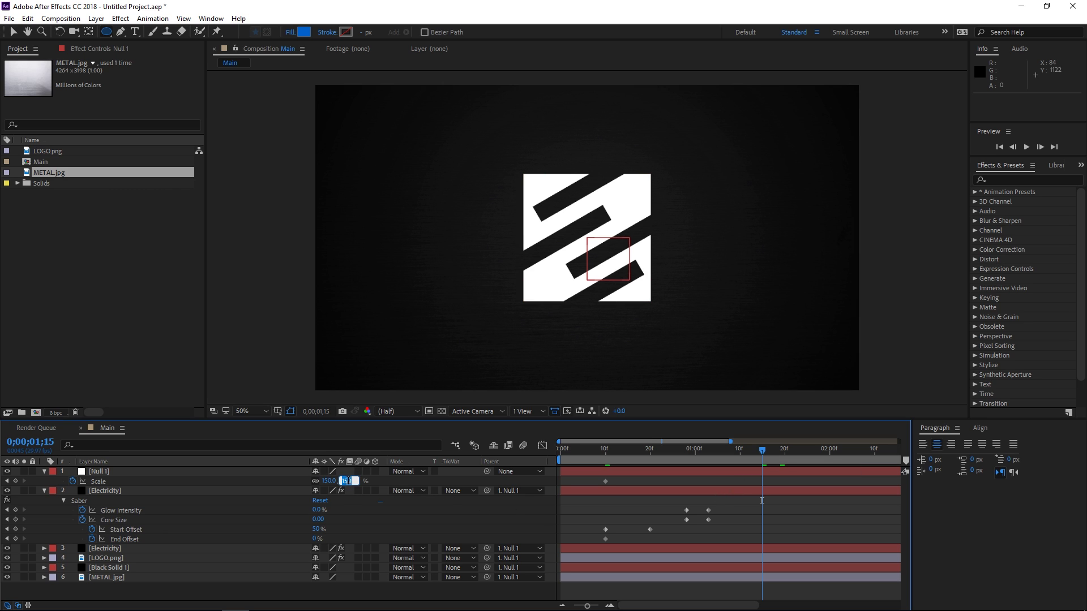
{"action": "type", "text": "100"}
{"action": "key", "text": "Return"}
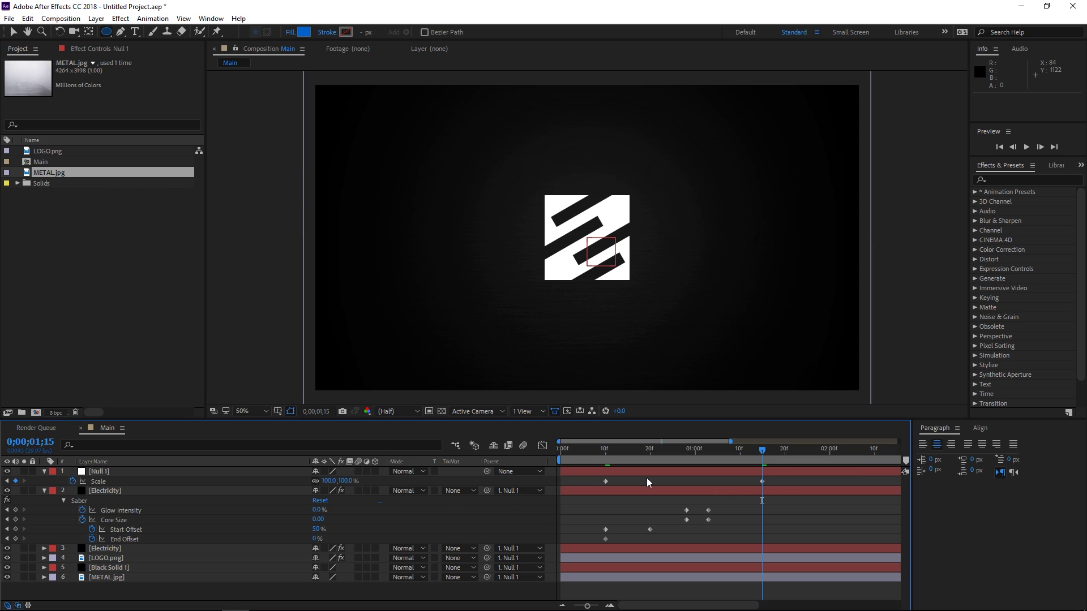
{"action": "left_click_drag", "start_coordinate": [785, 480], "coordinate": [592, 478]}
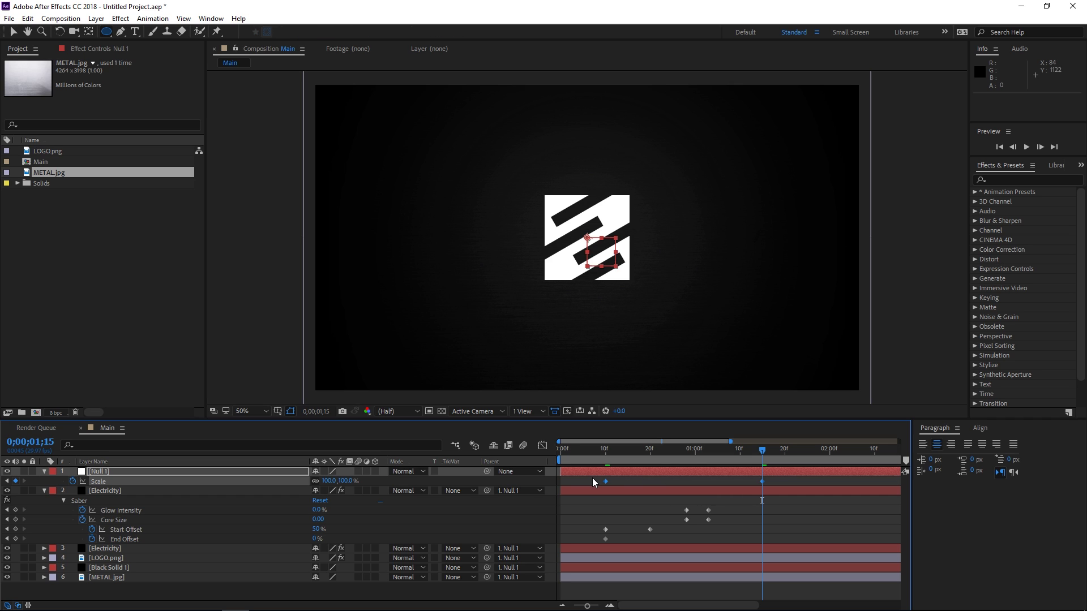
In the Speed Graph, adjust Null 1's Scale influence handles for a fast start and long ease into 100%
{"action": "left_click", "coordinate": [543, 447]}
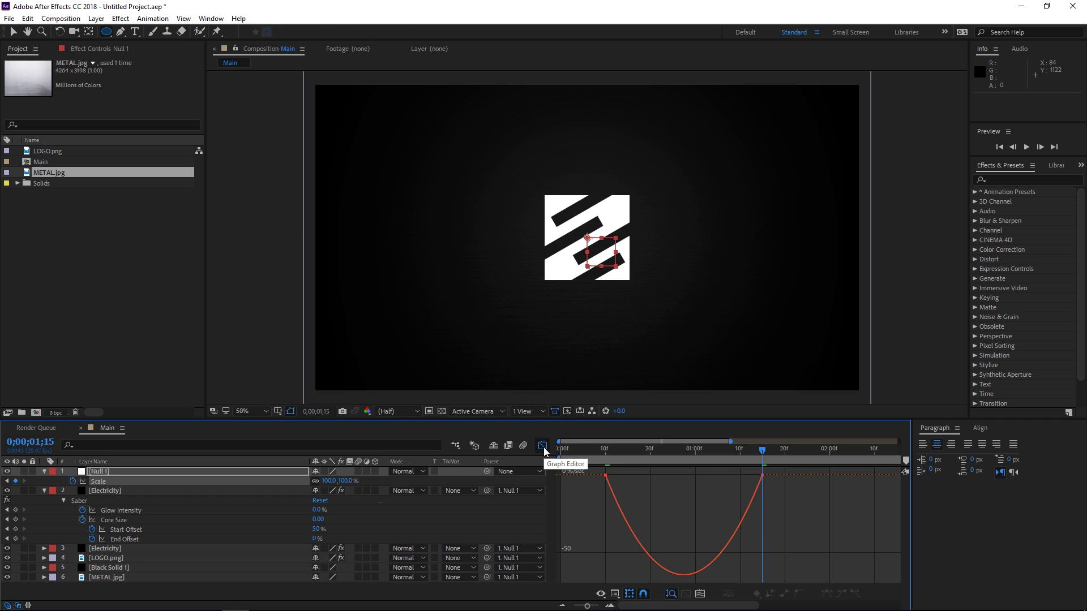
{"action": "right_click", "coordinate": [644, 498]}
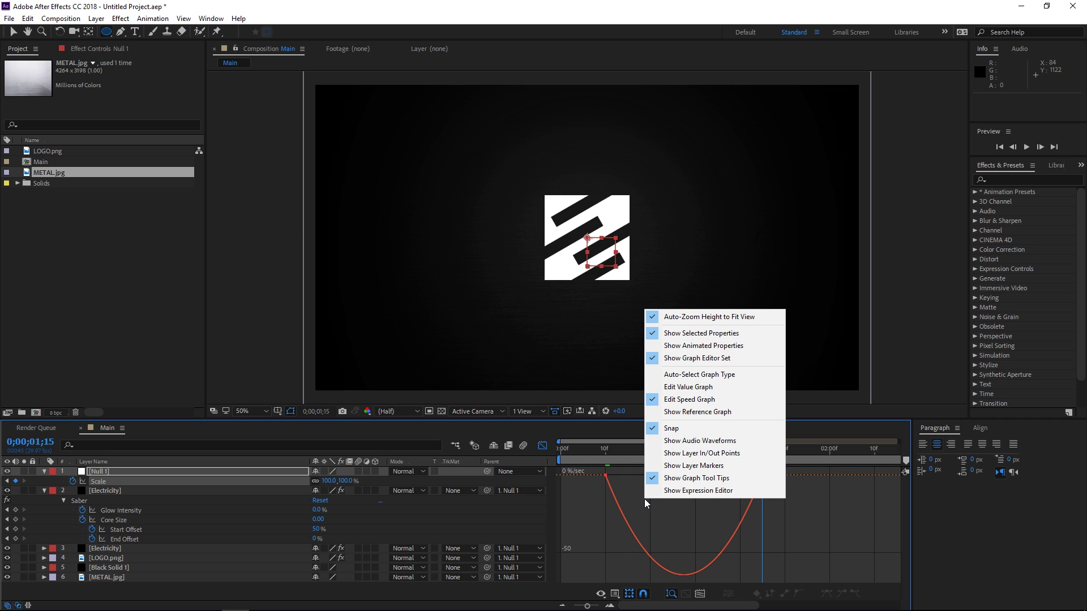
{"action": "left_click", "coordinate": [685, 400]}
{"action": "left_click", "coordinate": [762, 475]}
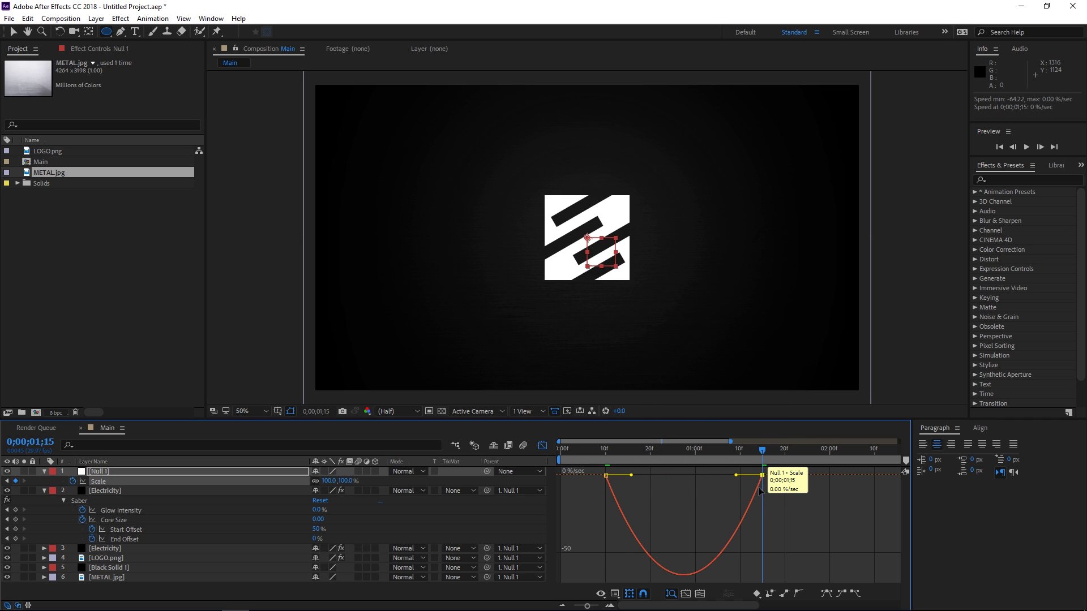
{"action": "left_click_drag", "start_coordinate": [630, 475], "coordinate": [614, 475]}
{"action": "left_click_drag", "start_coordinate": [736, 475], "coordinate": [706, 475]}
{"action": "left_click_drag", "start_coordinate": [614, 475], "coordinate": [611, 475]}
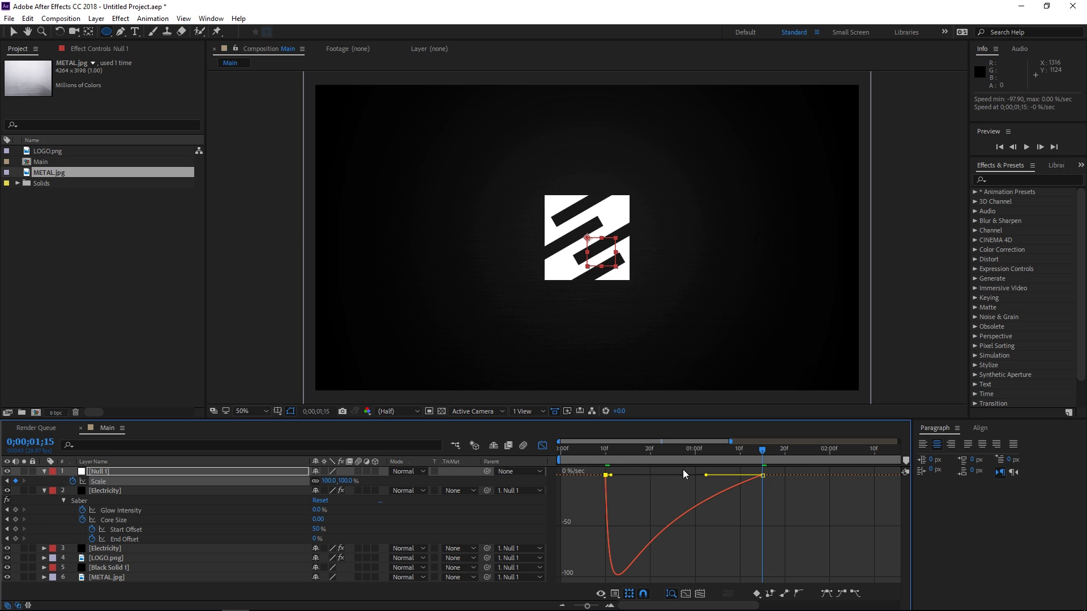
{"action": "left_click_drag", "start_coordinate": [706, 477], "coordinate": [694, 476]}
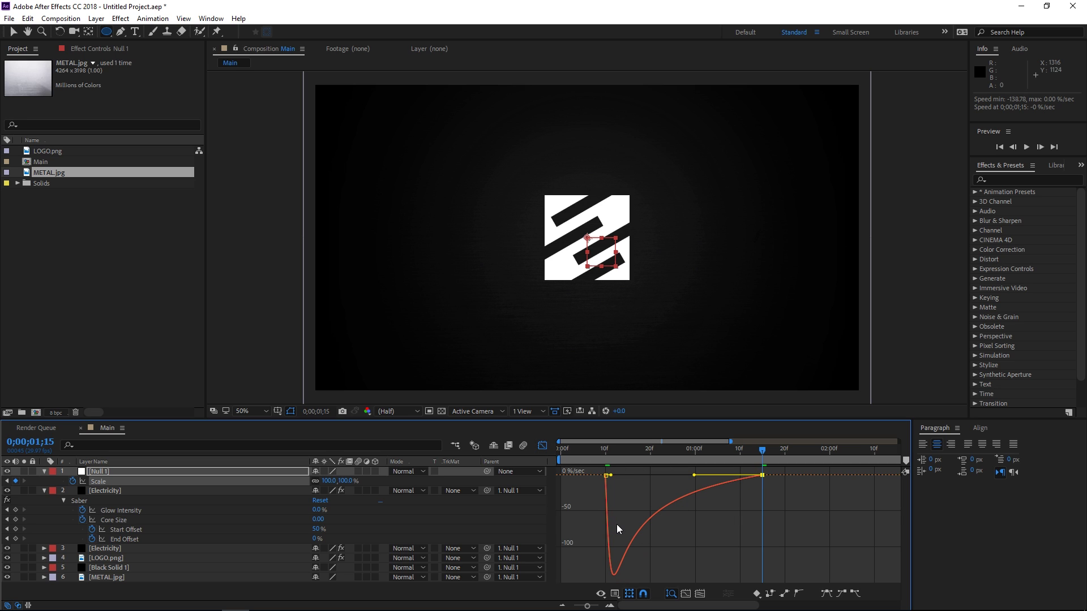
{"action": "left_click", "coordinate": [542, 446]}
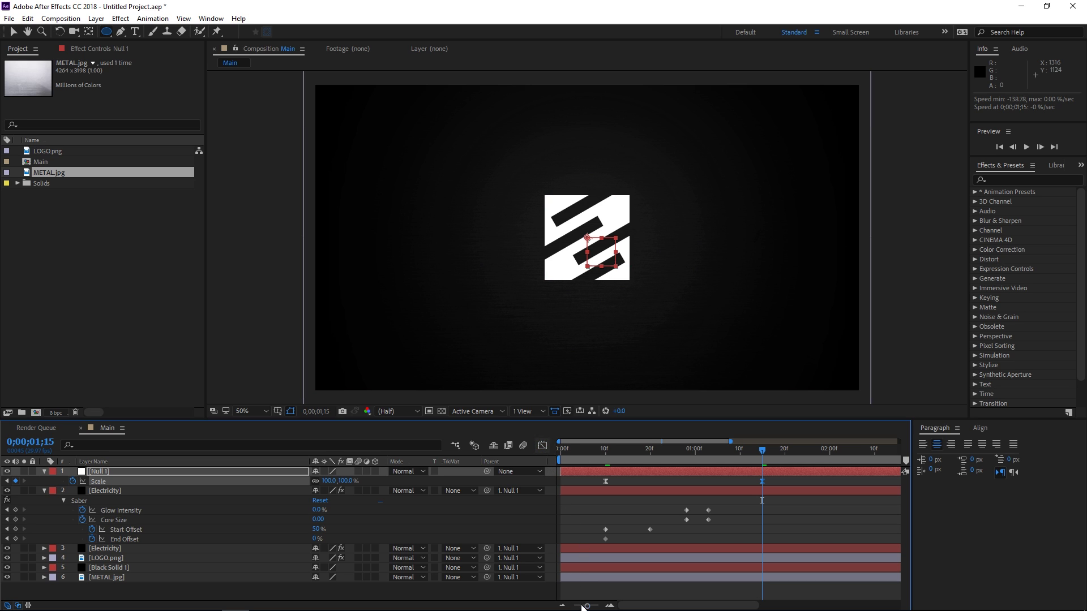
{"action": "left_click_drag", "start_coordinate": [587, 605], "coordinate": [573, 606]}
{"action": "left_click_drag", "start_coordinate": [583, 450], "coordinate": [548, 460]}
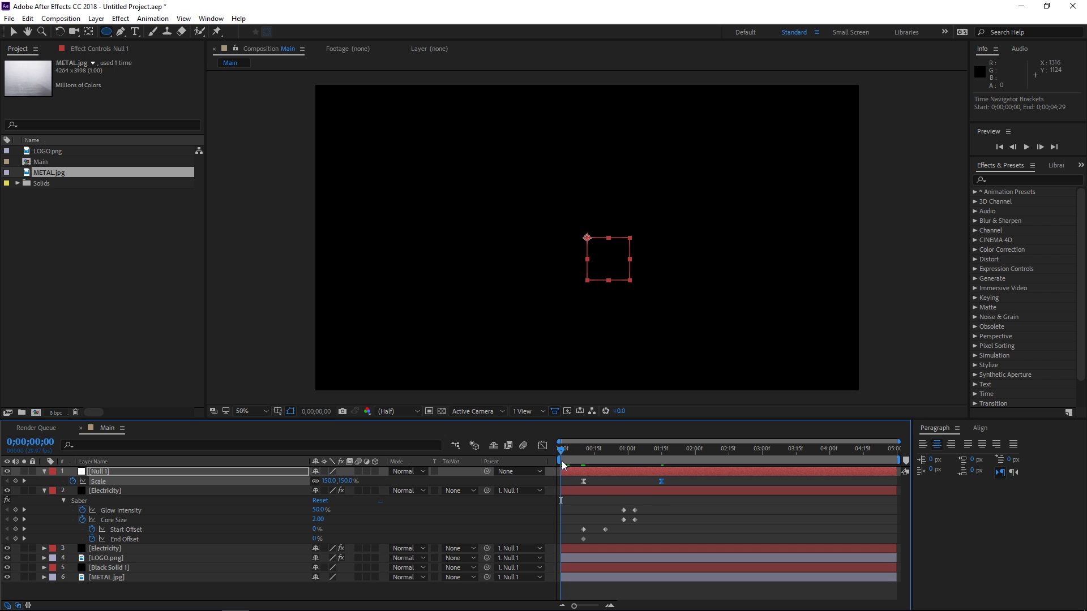